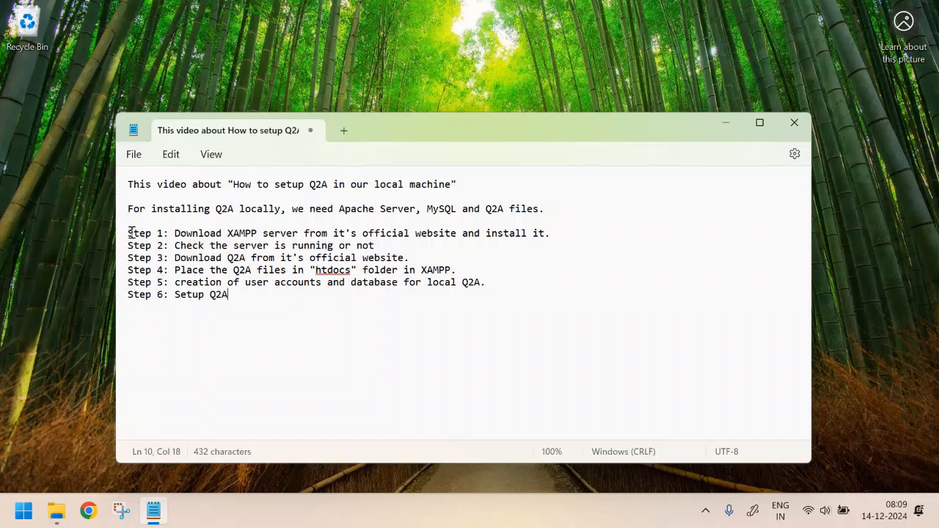
Step: Search 'xampp download for windows' and open apachefriends.org's download page with the Windows installer table
{"action": "left_click_drag", "start_coordinate": [129, 235], "coordinate": [571, 242]}
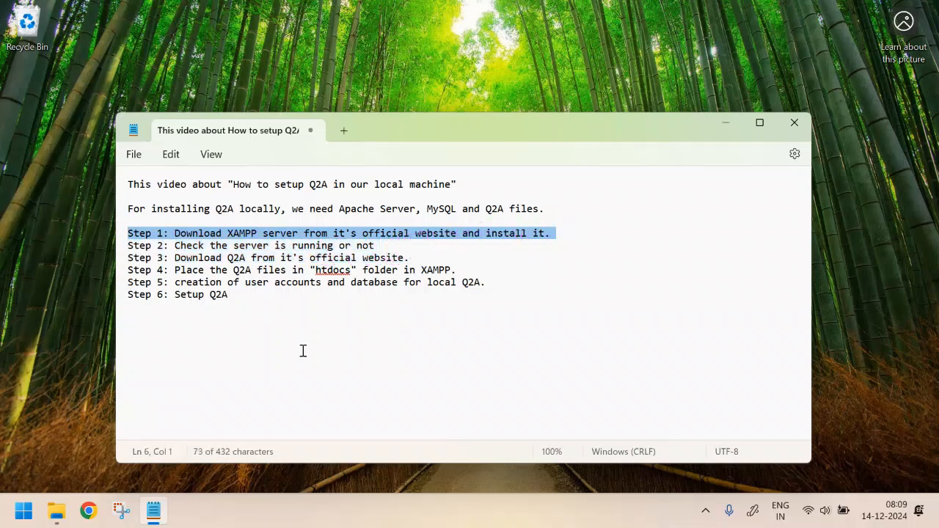
{"action": "left_click", "coordinate": [88, 511]}
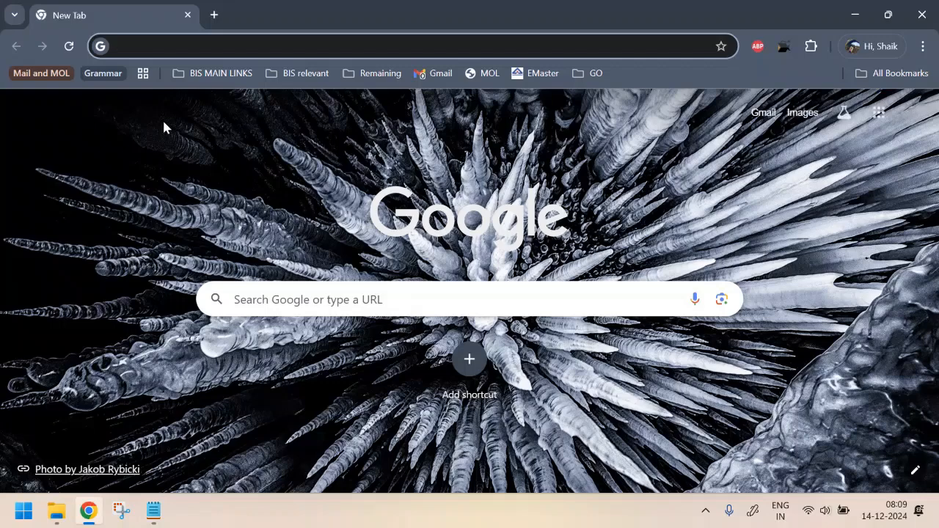
{"action": "left_click", "coordinate": [130, 44]}
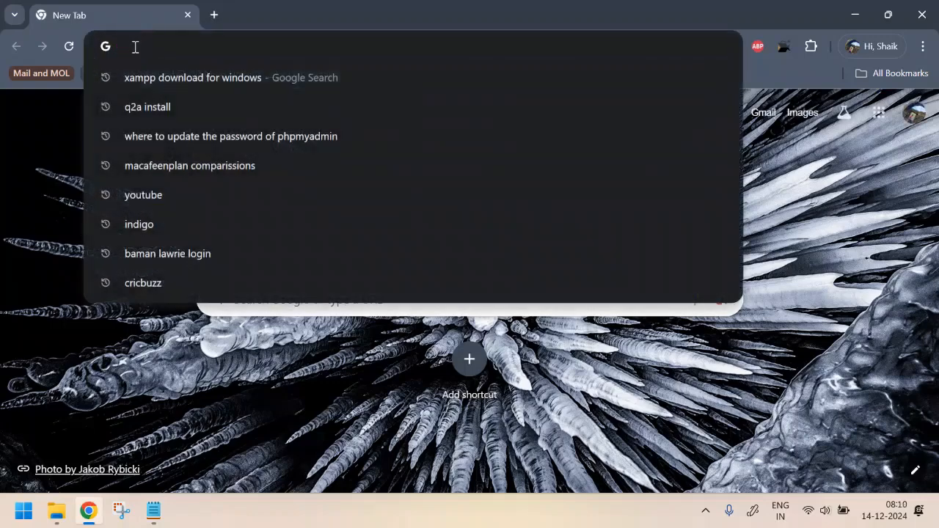
{"action": "left_click", "coordinate": [177, 77]}
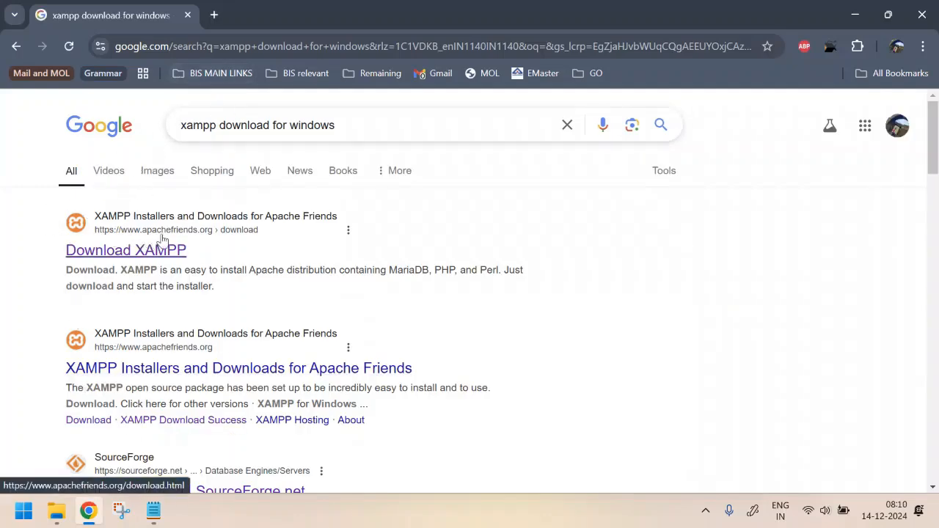
{"action": "left_click", "coordinate": [118, 253]}
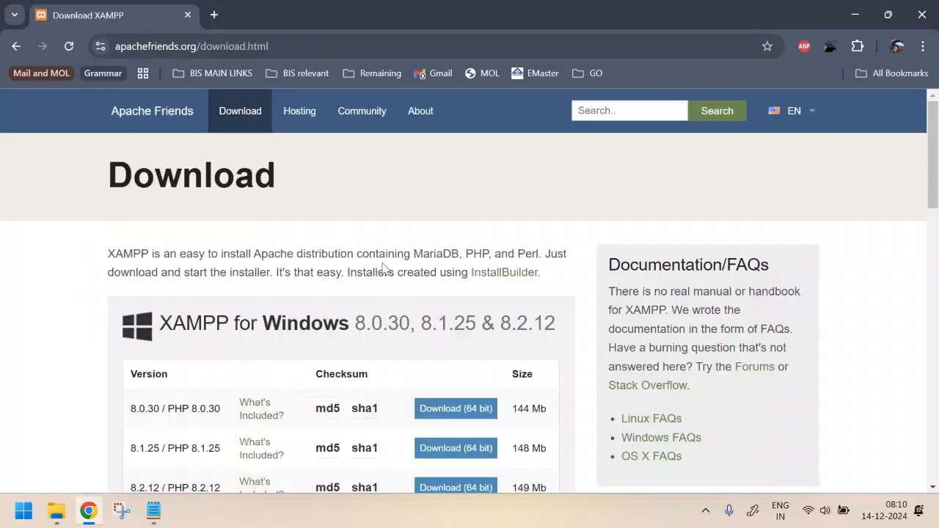
{"action": "scroll", "coordinate": [382, 268], "scroll_direction": "down", "scroll_amount": 3}
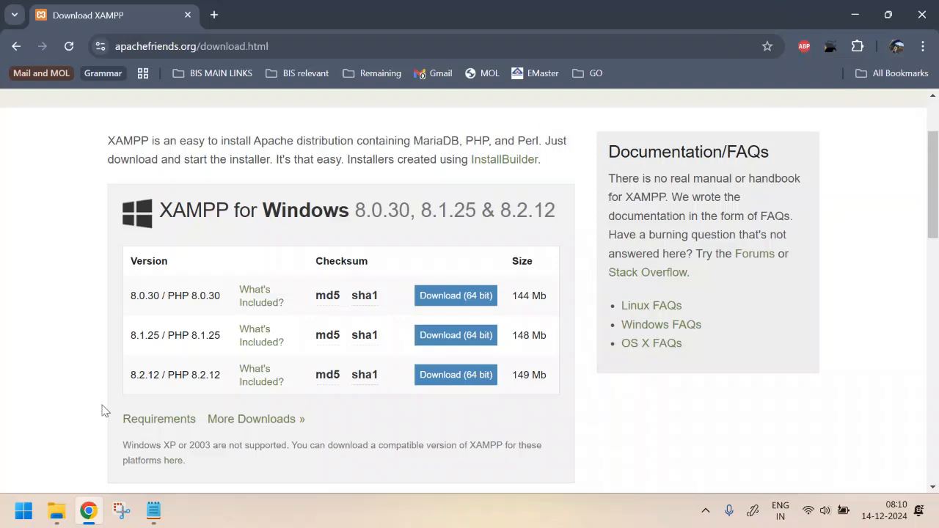
{"action": "left_click", "coordinate": [57, 511]}
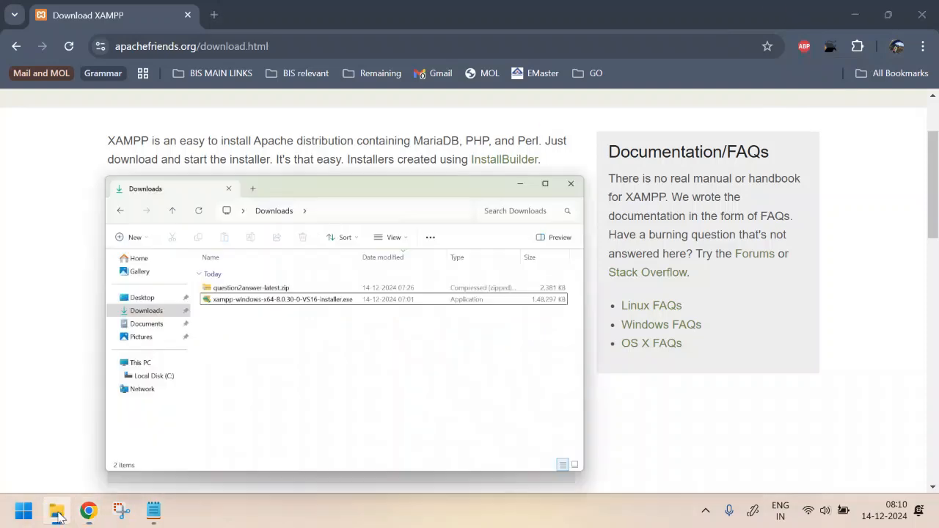
Step: Confirm the XAMPP installer is in Downloads, then open a blank new Chrome tab
{"action": "left_click", "coordinate": [413, 233]}
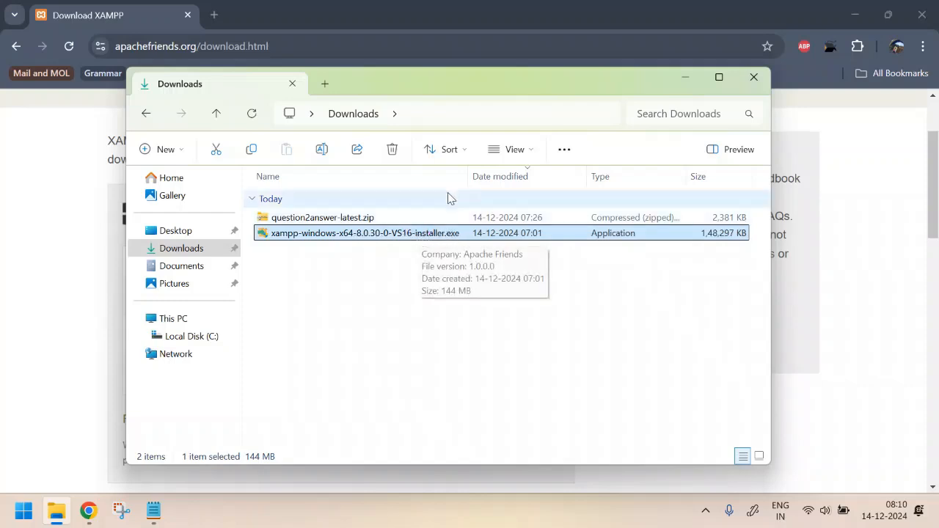
{"action": "left_click", "coordinate": [219, 15]}
{"action": "left_click", "coordinate": [214, 15]}
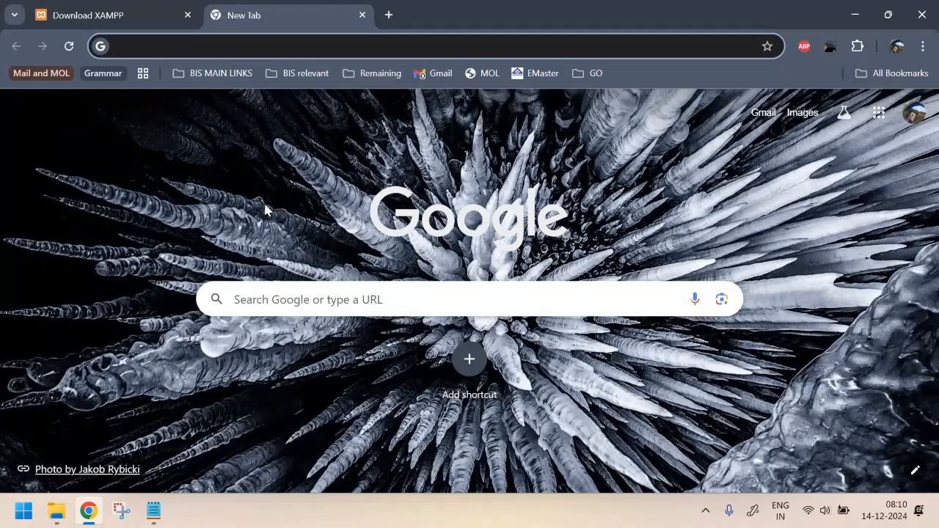
Step: Load localhost, which shows ERR_CONNECTION_REFUSED, then search Windows for xampp
{"action": "type", "text": "loc"}
{"action": "key", "text": "Return"}
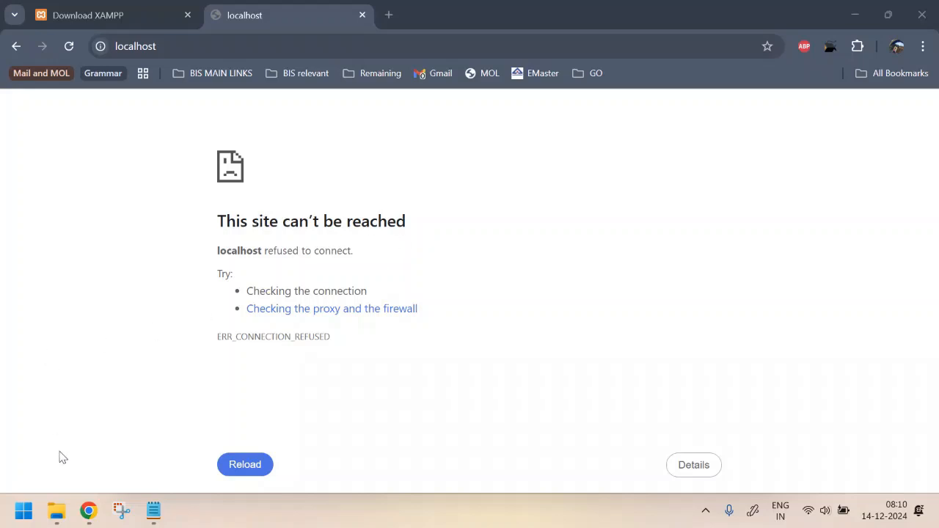
{"action": "left_click", "coordinate": [24, 510]}
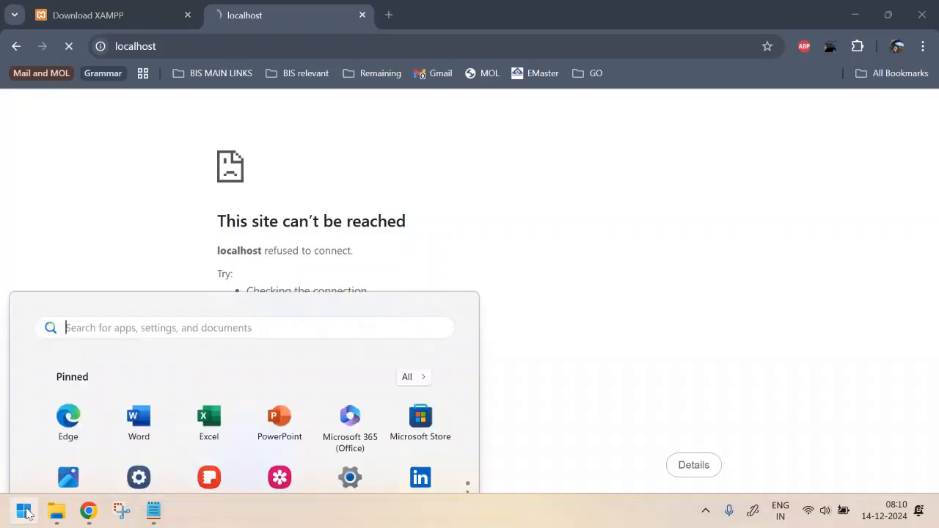
{"action": "left_click", "coordinate": [114, 73]}
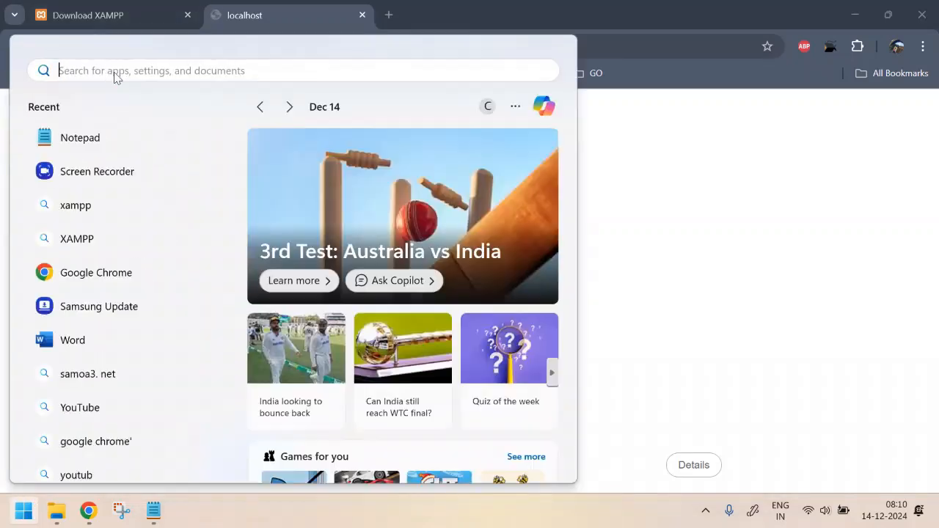
{"action": "type", "text": "xampp"}
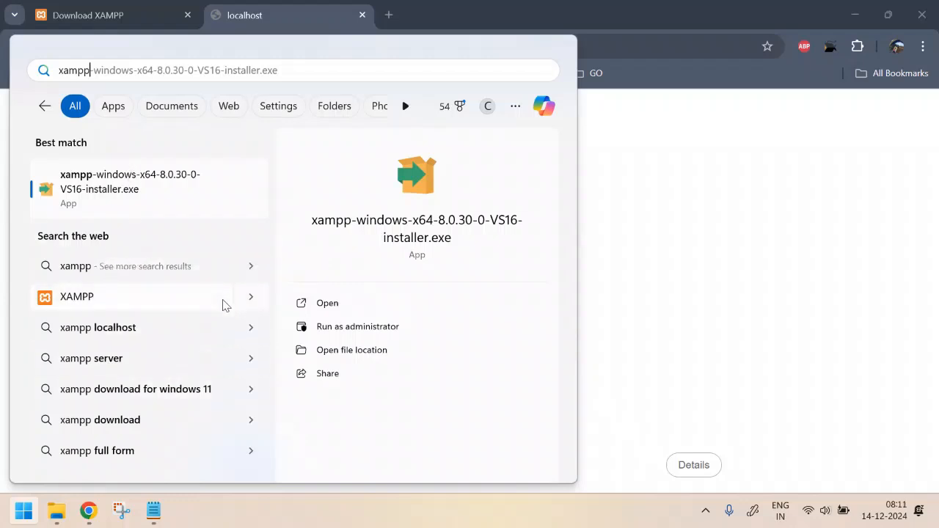
{"action": "left_click", "coordinate": [437, 424]}
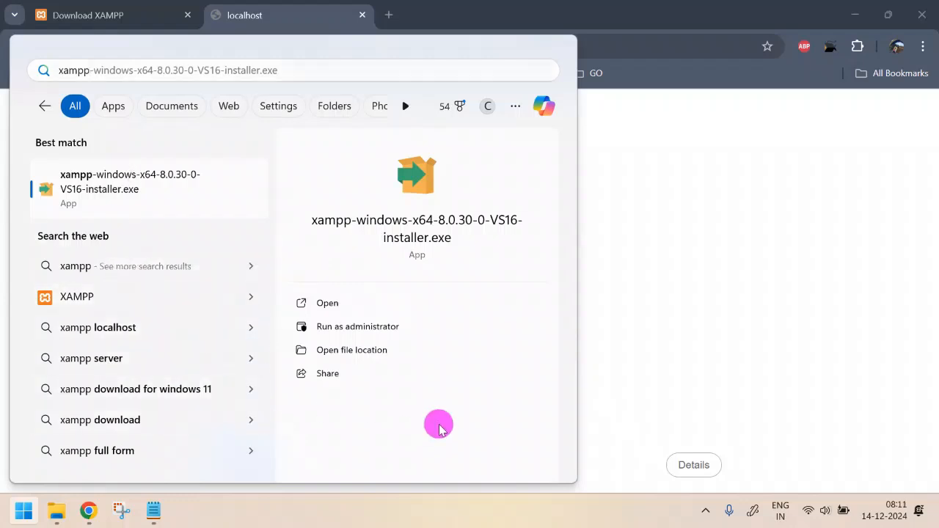
{"action": "left_click", "coordinate": [770, 323]}
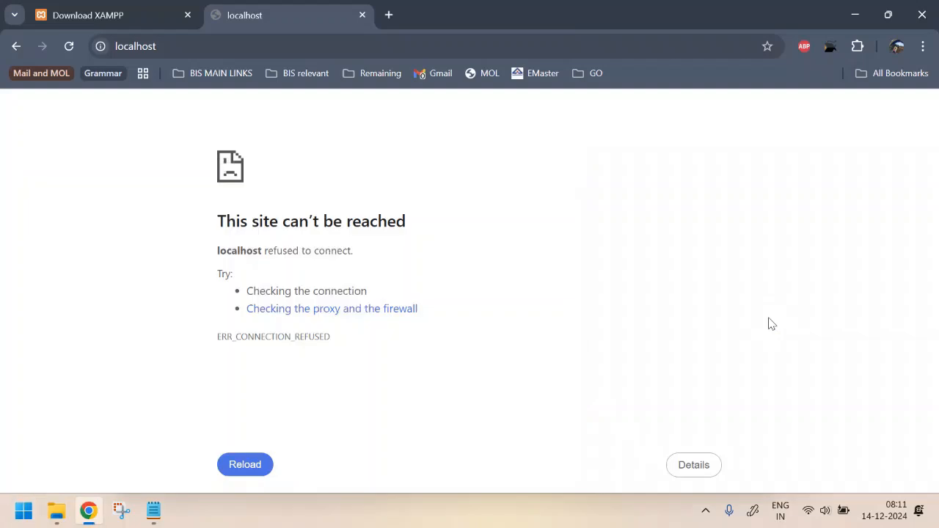
Step: Launch xampp-control.exe from C:\xampp to open XAMPP Control Panel v3.3.0
{"action": "left_click", "coordinate": [577, 335]}
{"action": "key", "text": "super+e"}
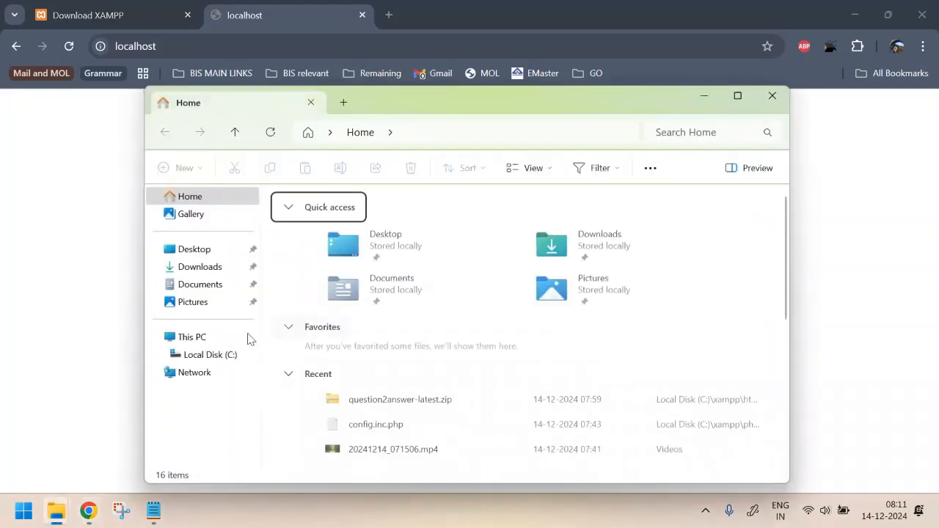
{"action": "left_click", "coordinate": [176, 354]}
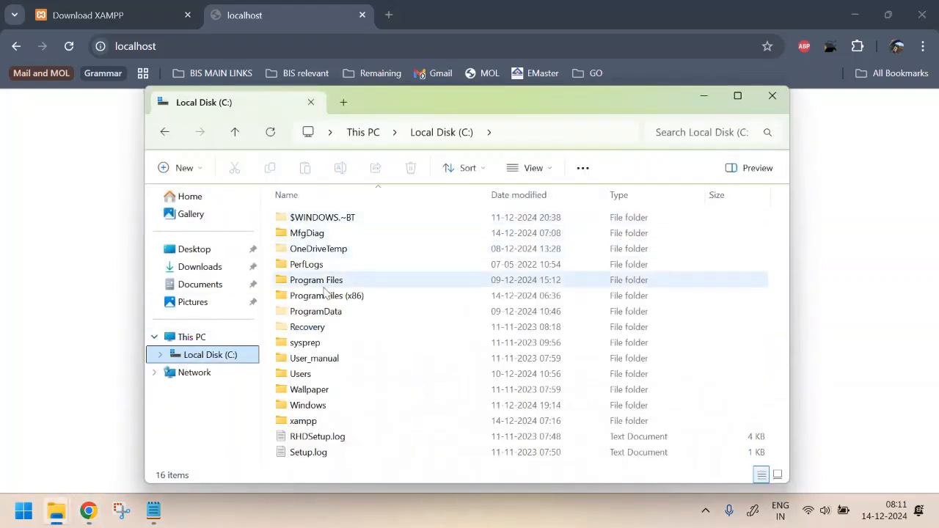
{"action": "double_click", "coordinate": [297, 422]}
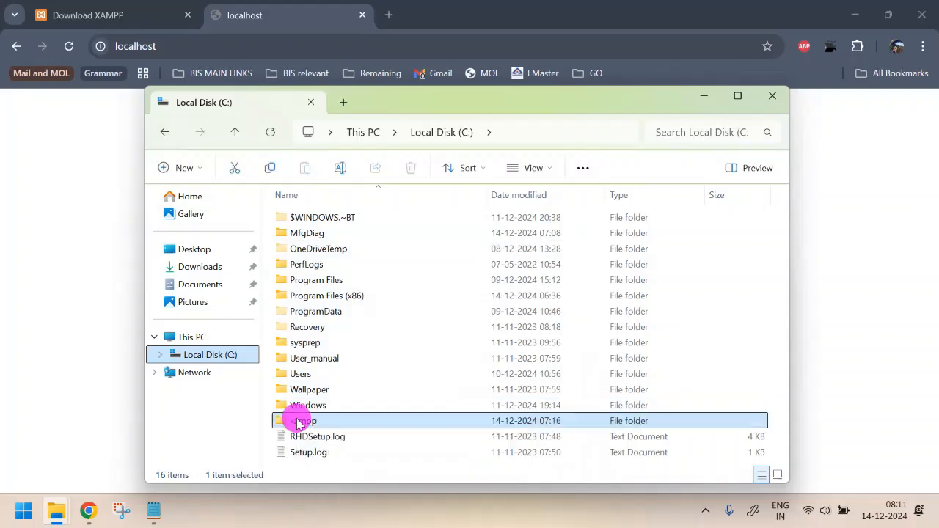
{"action": "scroll", "coordinate": [451, 340], "scroll_direction": "down", "scroll_amount": 10}
{"action": "scroll", "coordinate": [451, 340], "scroll_direction": "down", "scroll_amount": 1}
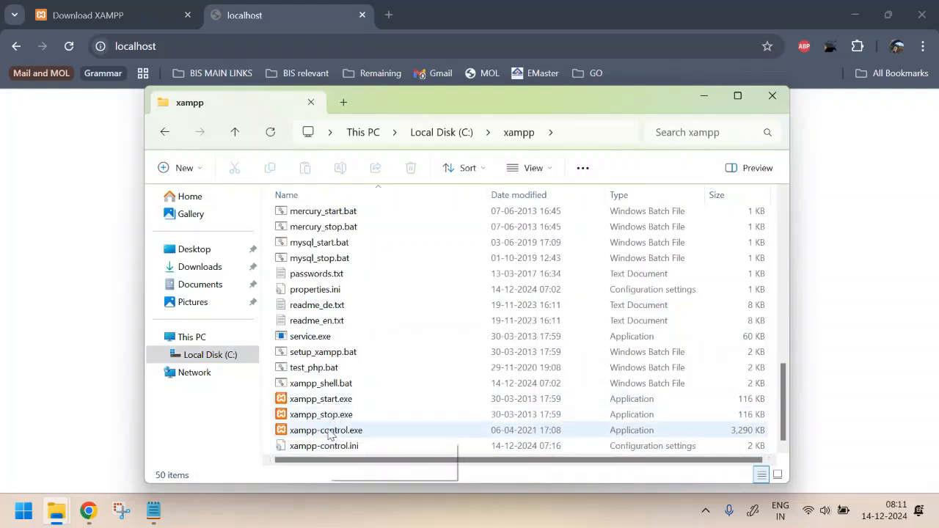
{"action": "double_click", "coordinate": [329, 430]}
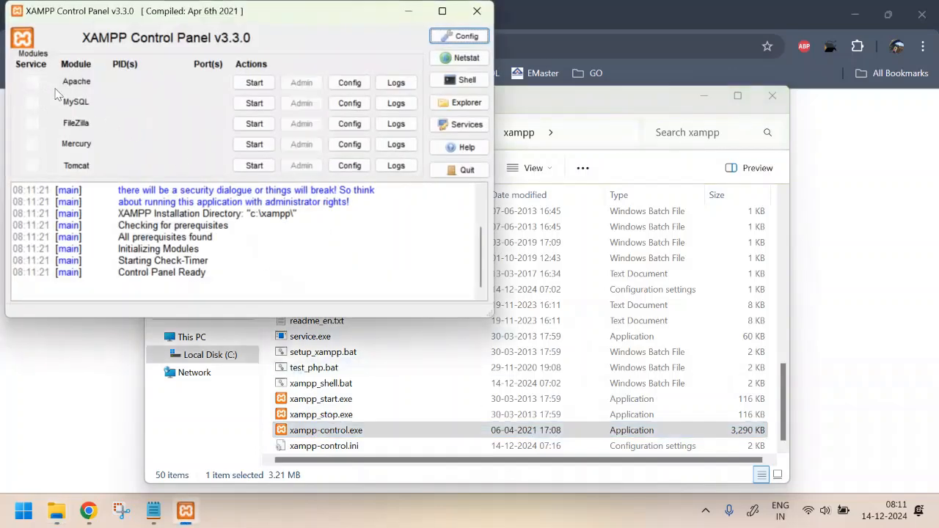
{"action": "left_click_drag", "start_coordinate": [65, 80], "coordinate": [90, 80]}
Step: Start the Apache and MySQL modules, then move the Control Panel aside
{"action": "left_click", "coordinate": [254, 83]}
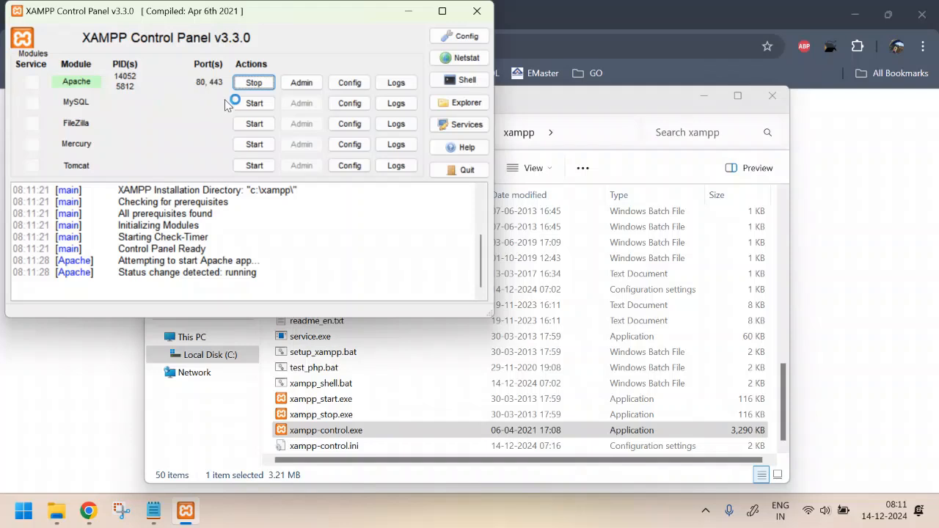
{"action": "left_click", "coordinate": [255, 103]}
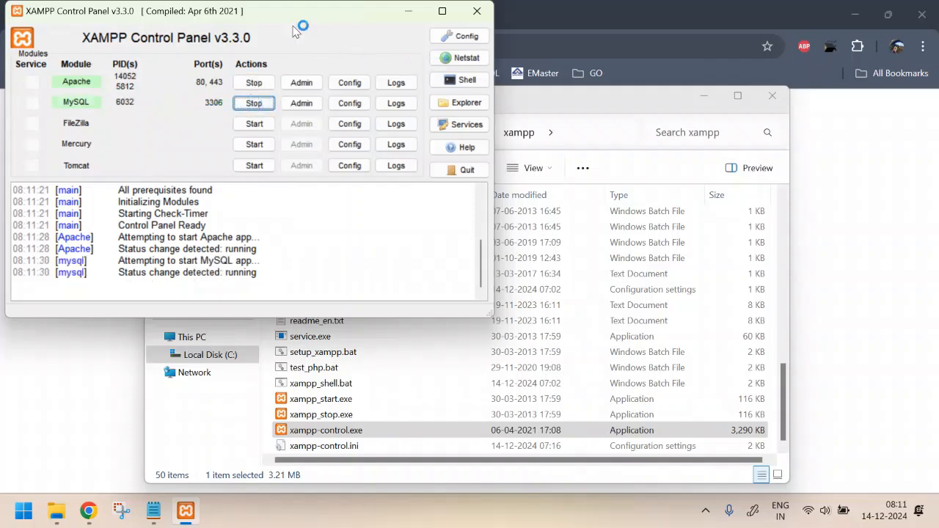
{"action": "left_click_drag", "start_coordinate": [275, 16], "coordinate": [360, 130]}
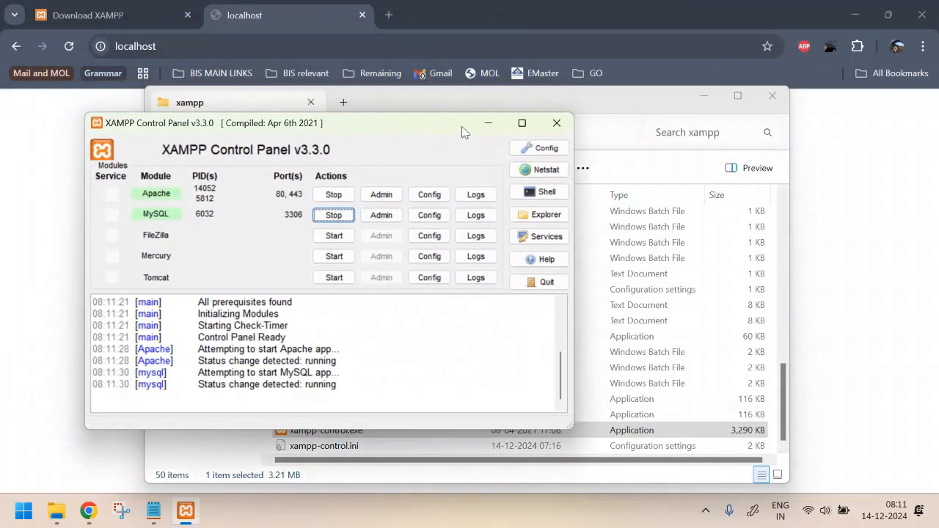
{"action": "left_click", "coordinate": [203, 44]}
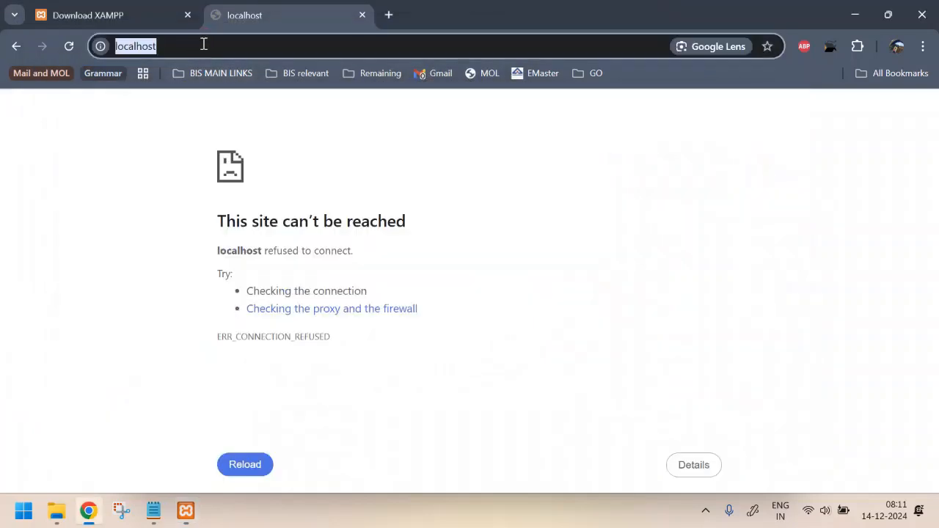
Step: Reload localhost to reach the XAMPP dashboard and go to phpMyAdmin from it
{"action": "key", "text": "Return"}
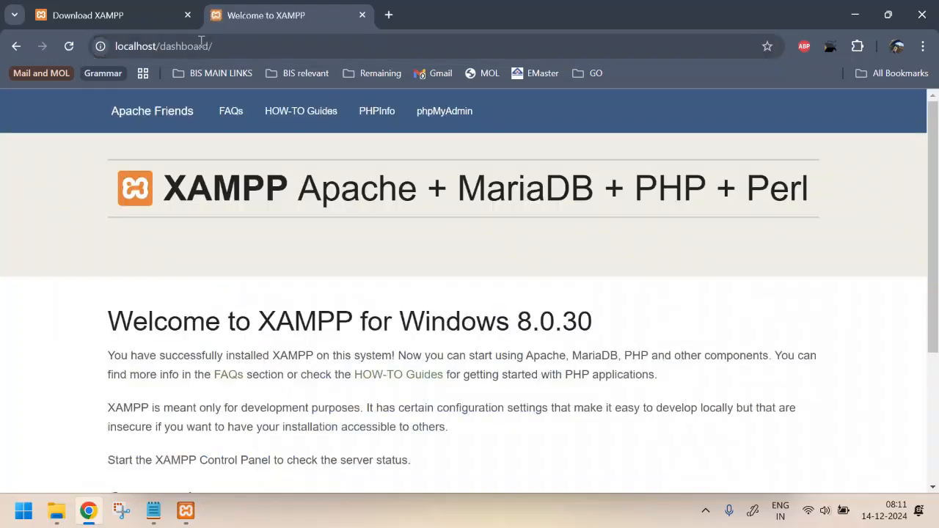
{"action": "scroll", "coordinate": [465, 300], "scroll_direction": "down", "scroll_amount": 1}
{"action": "scroll", "coordinate": [465, 300], "scroll_direction": "up", "scroll_amount": 1}
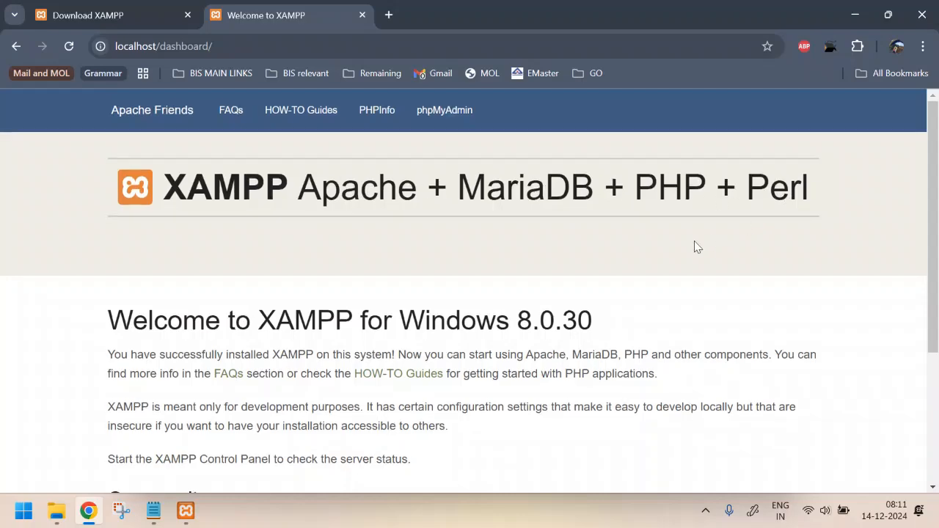
{"action": "scroll", "coordinate": [694, 245], "scroll_direction": "down", "scroll_amount": 1}
{"action": "scroll", "coordinate": [696, 247], "scroll_direction": "up", "scroll_amount": 1}
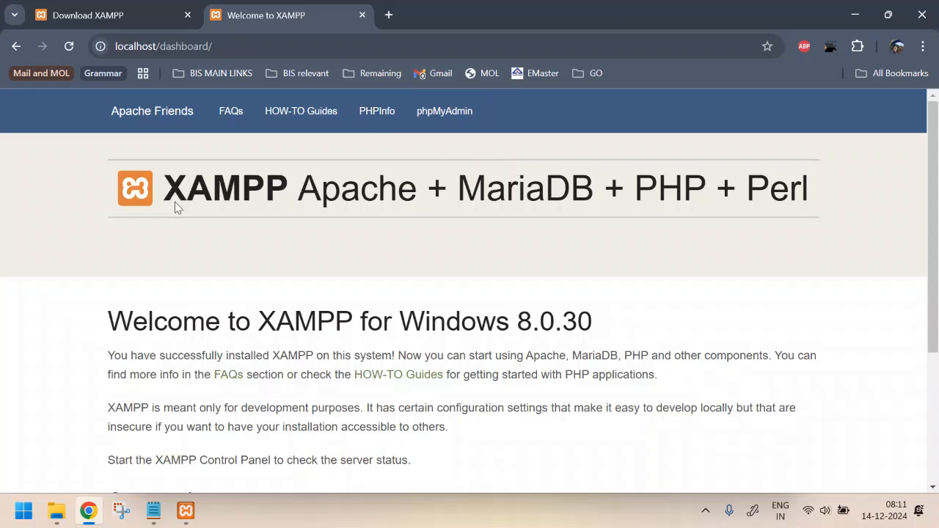
{"action": "left_click", "coordinate": [458, 114]}
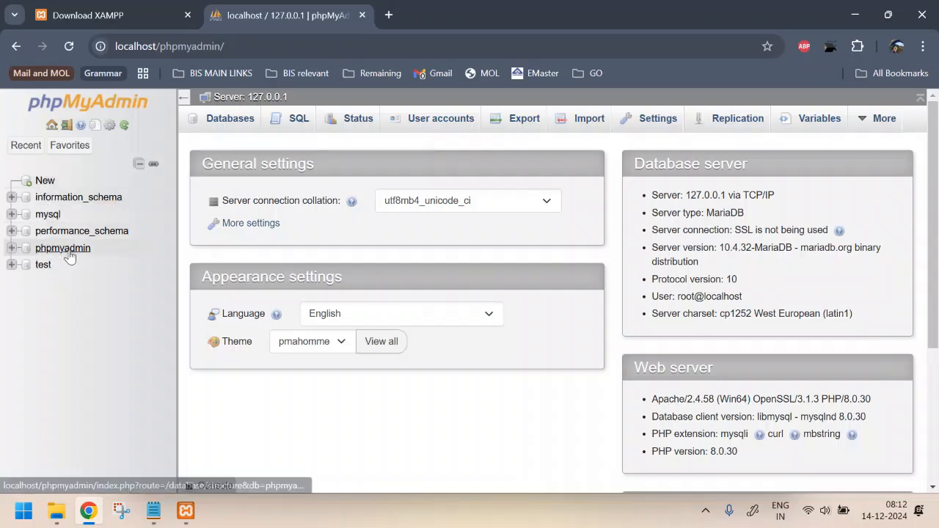
Step: Collapse the information_schema and mysql entries in phpMyAdmin's navigation tree
{"action": "left_click", "coordinate": [48, 214]}
{"action": "left_click", "coordinate": [89, 198]}
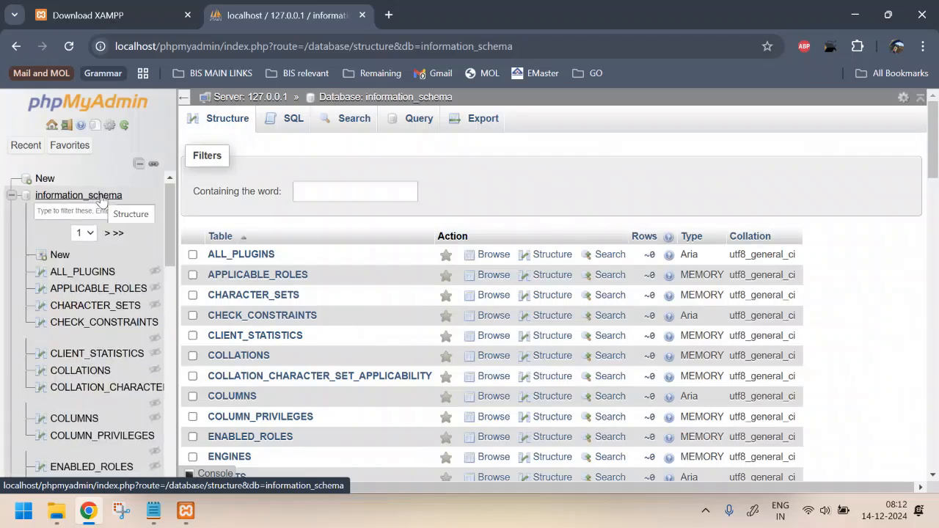
{"action": "left_click", "coordinate": [11, 197]}
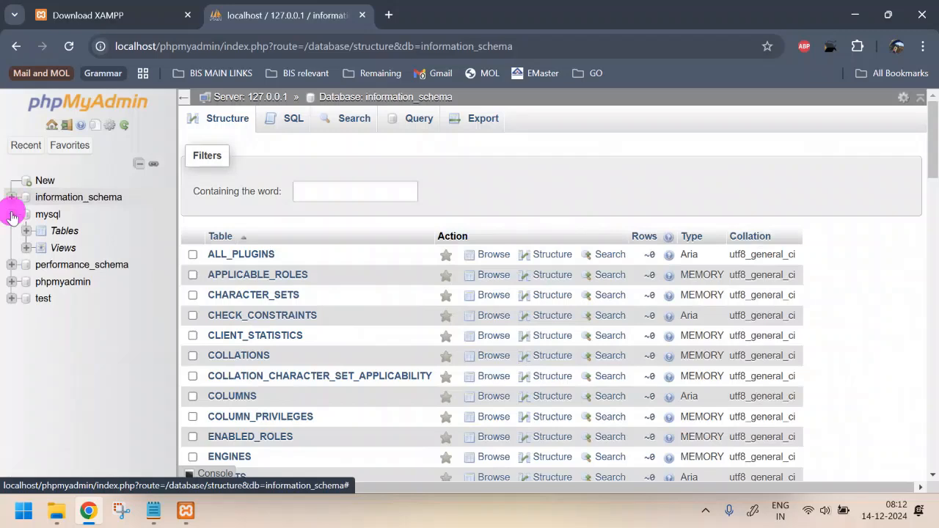
{"action": "left_click", "coordinate": [11, 214]}
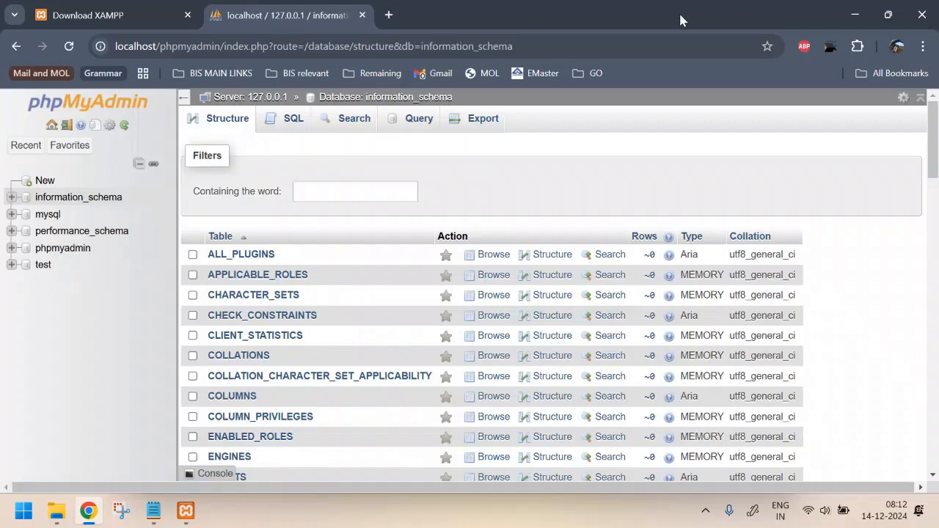
Step: Highlight plan Steps 1–3: download XAMPP, check the server, download Q2A
{"action": "left_click", "coordinate": [154, 512]}
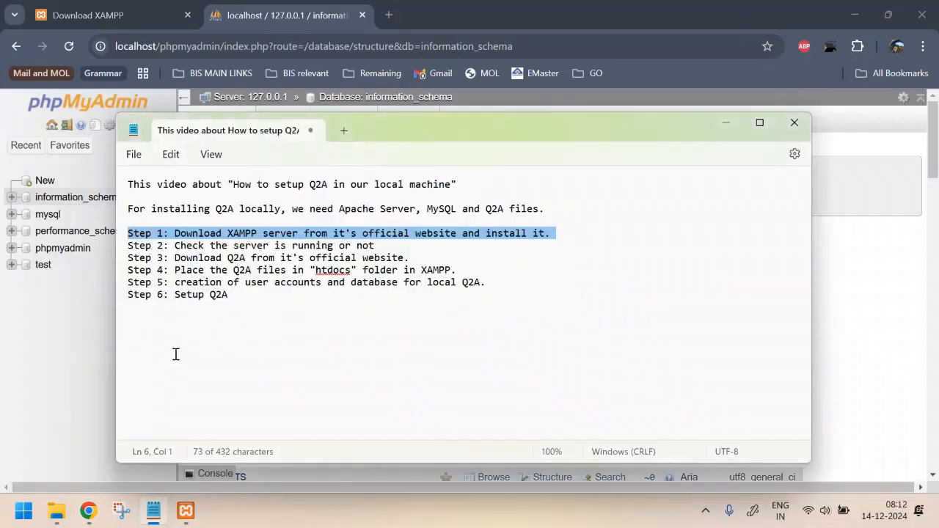
{"action": "left_click", "coordinate": [228, 237]}
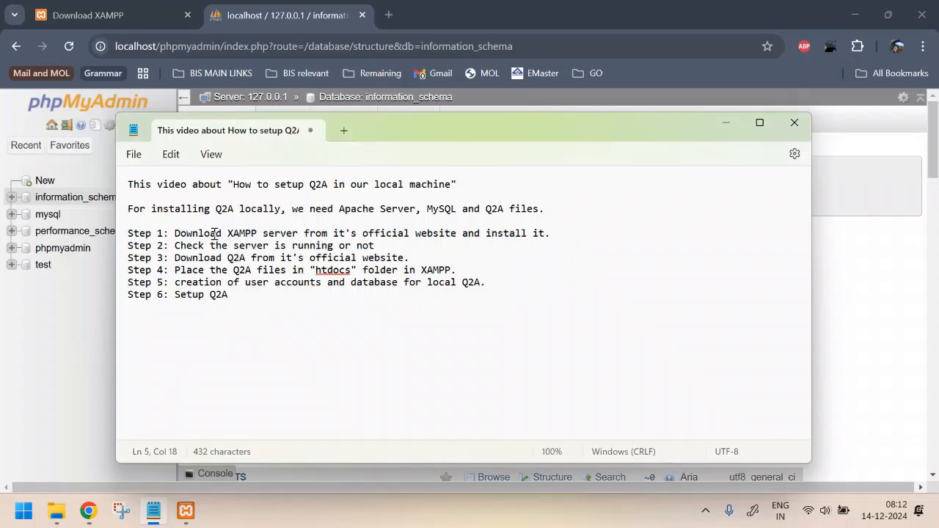
{"action": "left_click_drag", "start_coordinate": [214, 233], "coordinate": [558, 232]}
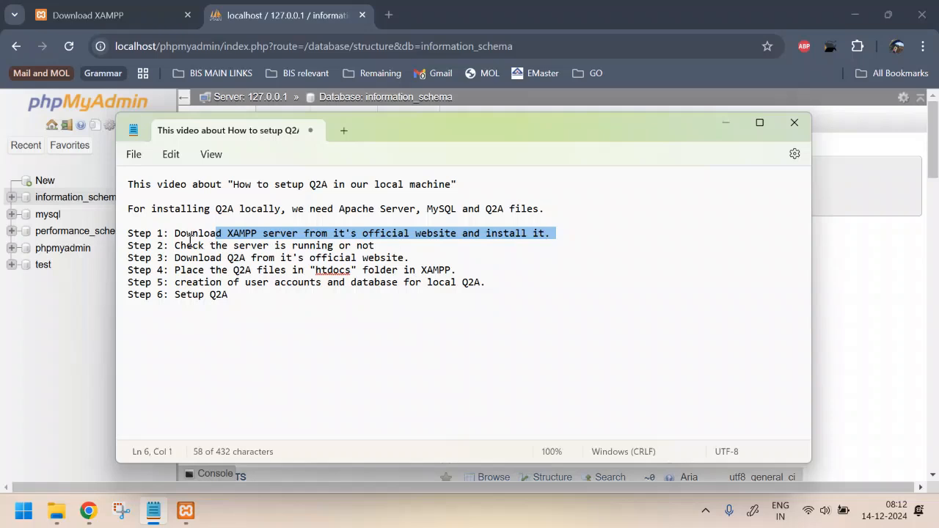
{"action": "left_click_drag", "start_coordinate": [191, 244], "coordinate": [381, 254]}
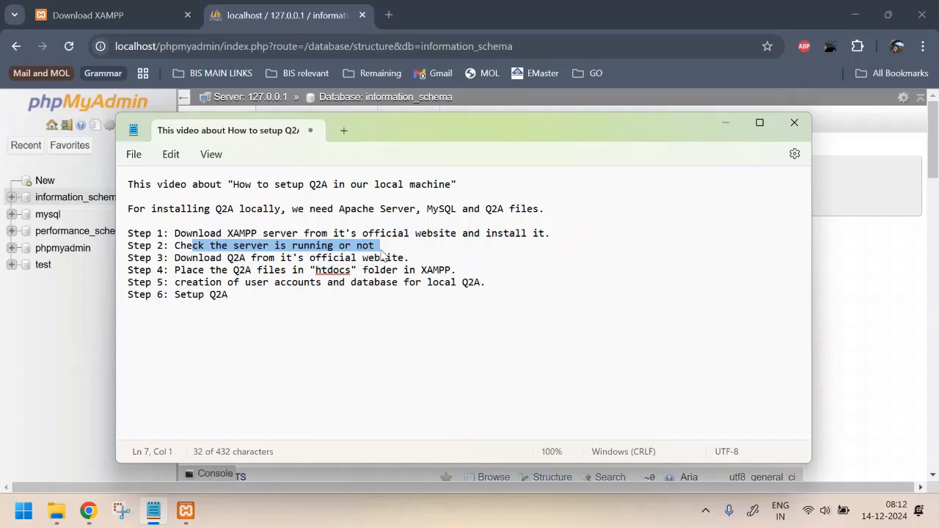
{"action": "left_click_drag", "start_coordinate": [173, 258], "coordinate": [413, 261]}
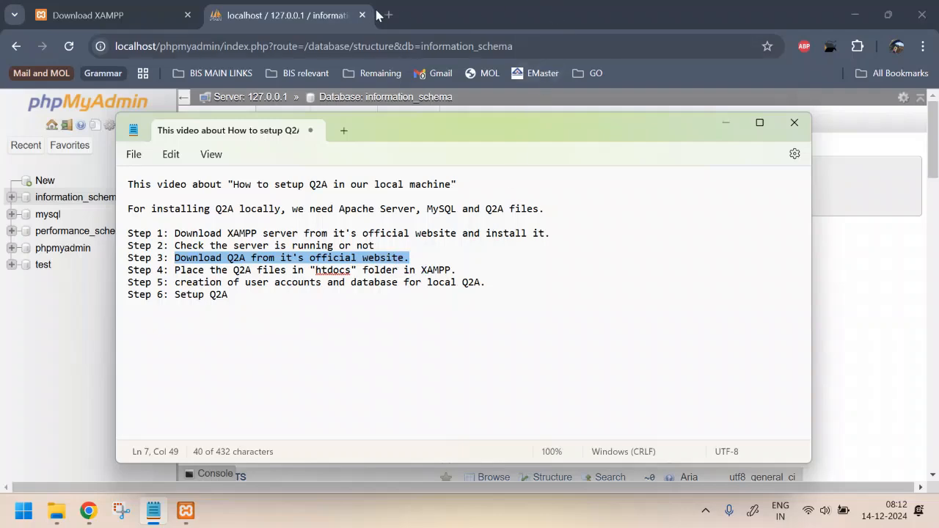
{"action": "left_click", "coordinate": [444, 16]}
Step: Search Google for 'q2a install' in a new tab
{"action": "left_click", "coordinate": [388, 15]}
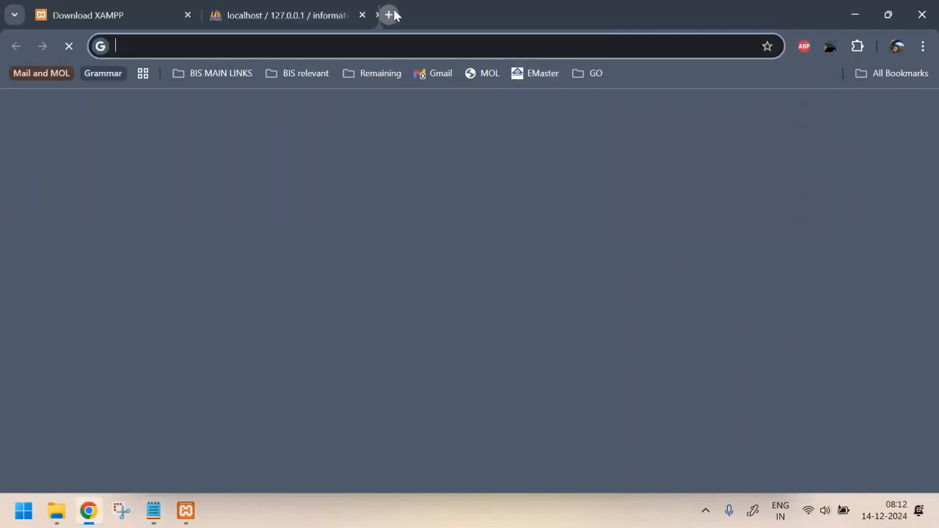
{"action": "type", "text": "q2a"}
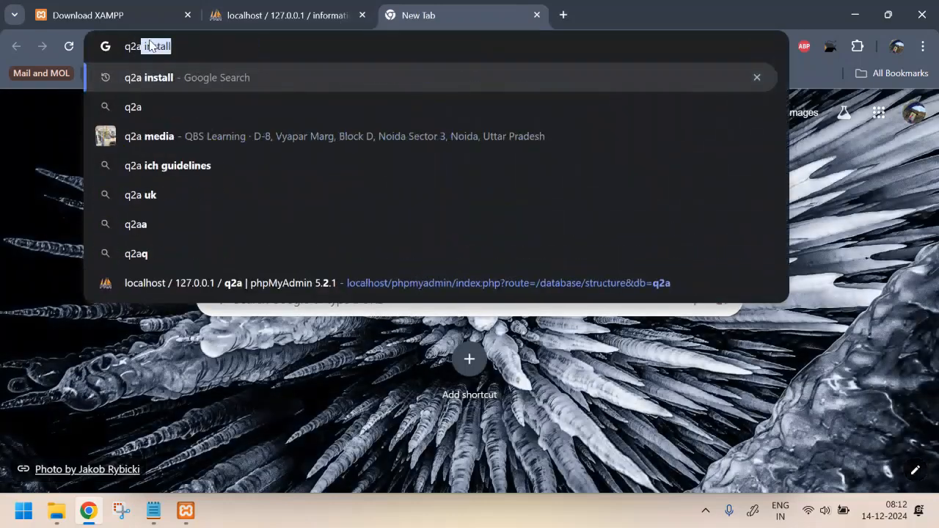
{"action": "key", "text": "Return"}
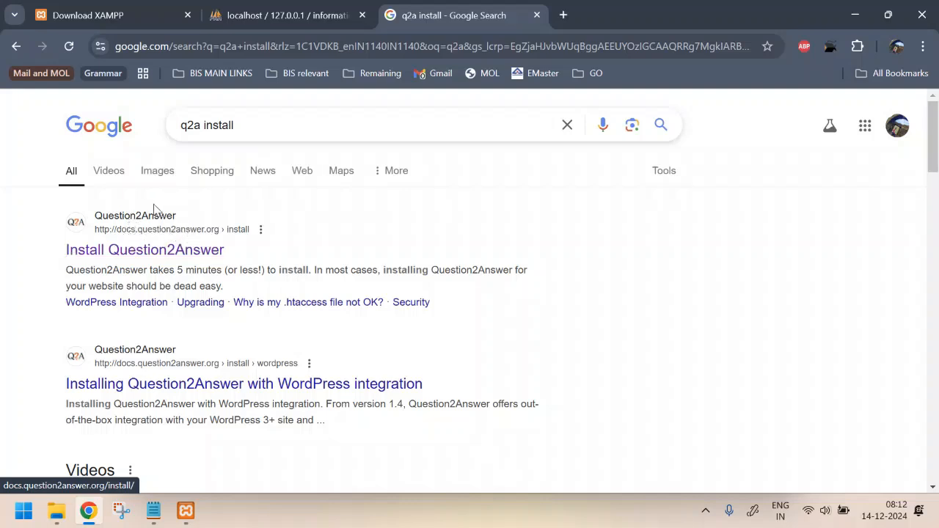
Step: Open docs.question2answer.org/install/ and scroll to 'Installing Question2Answer for the first time'
{"action": "left_click", "coordinate": [147, 251]}
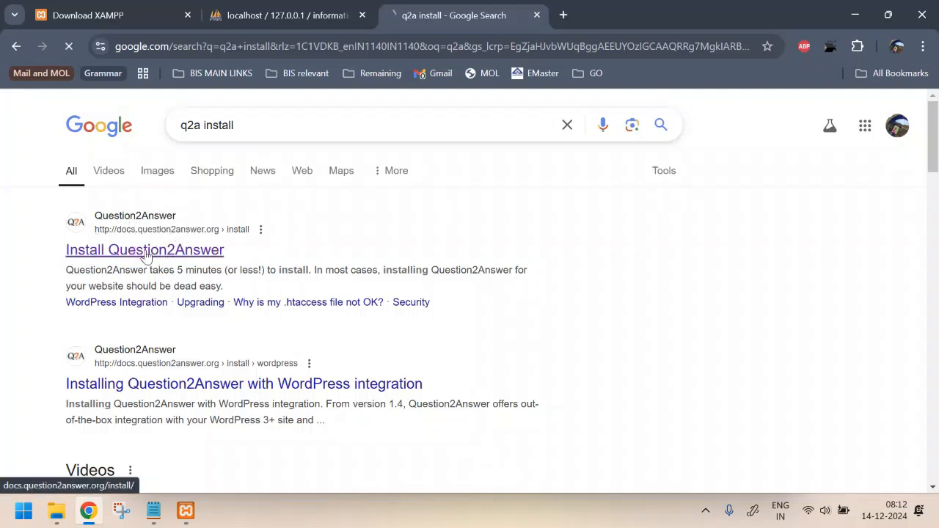
{"action": "scroll", "coordinate": [593, 237], "scroll_direction": "down", "scroll_amount": 2}
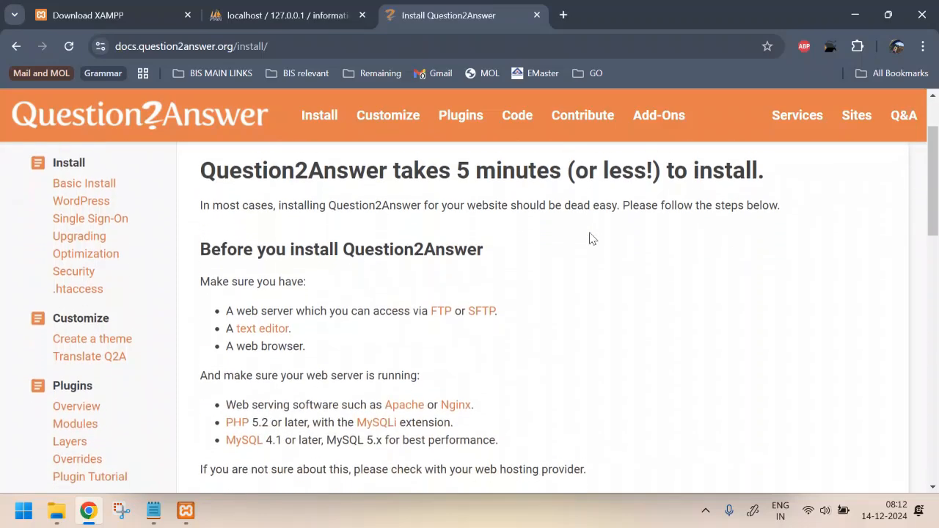
{"action": "scroll", "coordinate": [593, 239], "scroll_direction": "down", "scroll_amount": 1}
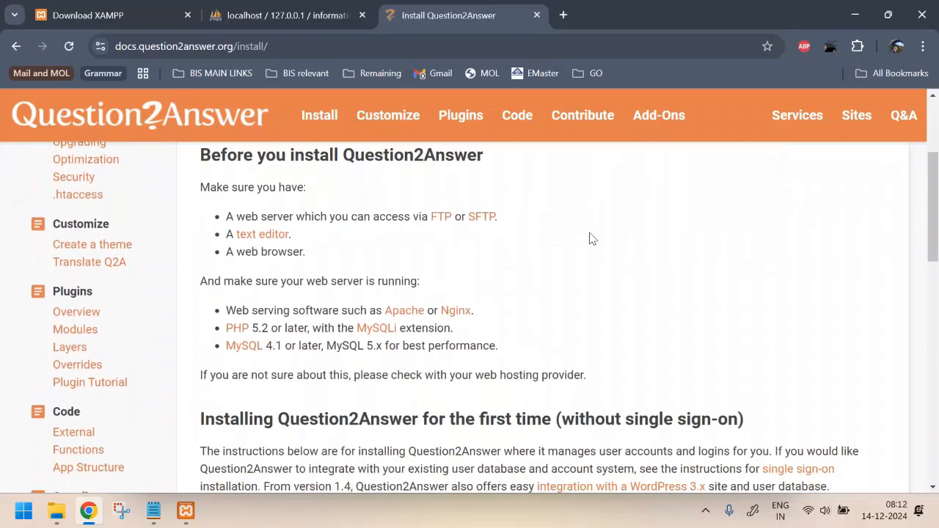
{"action": "scroll", "coordinate": [557, 251], "scroll_direction": "up", "scroll_amount": 1}
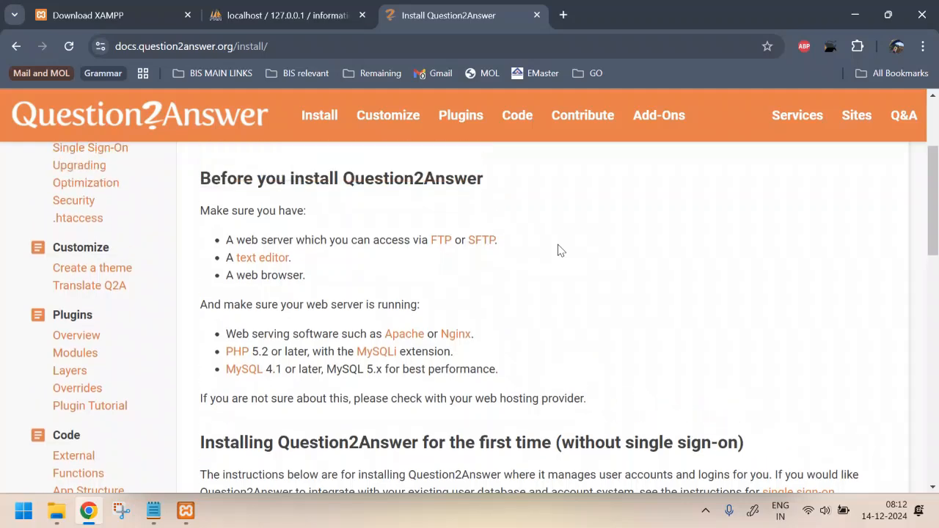
{"action": "scroll", "coordinate": [558, 250], "scroll_direction": "down", "scroll_amount": 2}
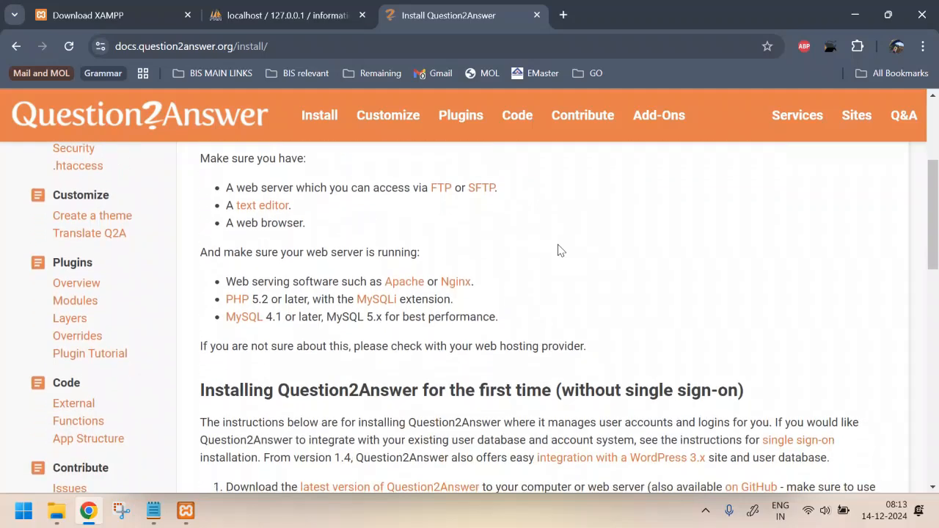
{"action": "scroll", "coordinate": [558, 251], "scroll_direction": "down", "scroll_amount": 2}
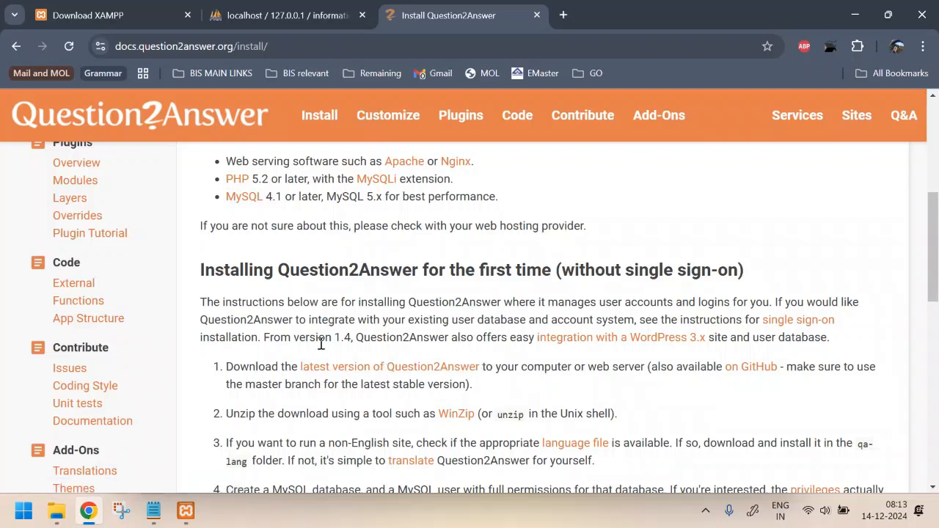
{"action": "left_click", "coordinate": [56, 511]}
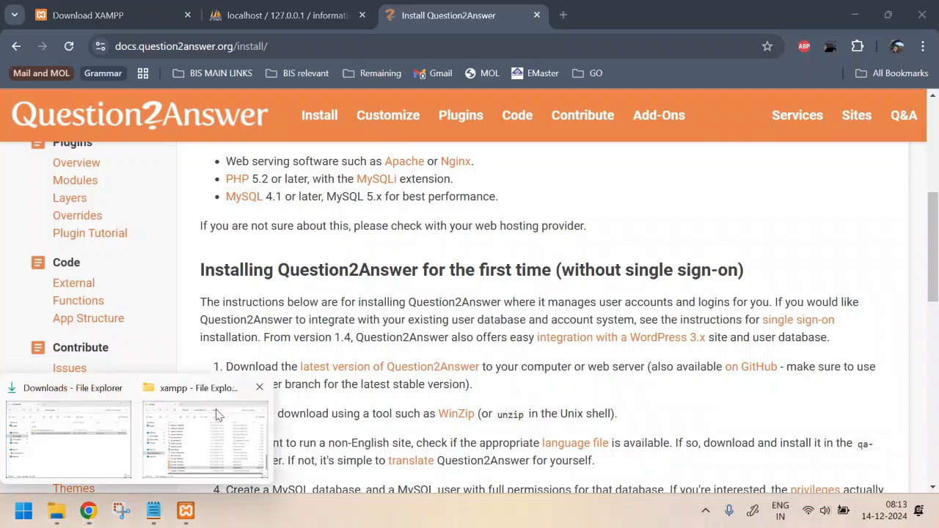
Step: Navigate File Explorer to C:\xampp\htdocs and select question2answer-latest.zip there
{"action": "left_click", "coordinate": [74, 445]}
{"action": "left_click", "coordinate": [312, 217]}
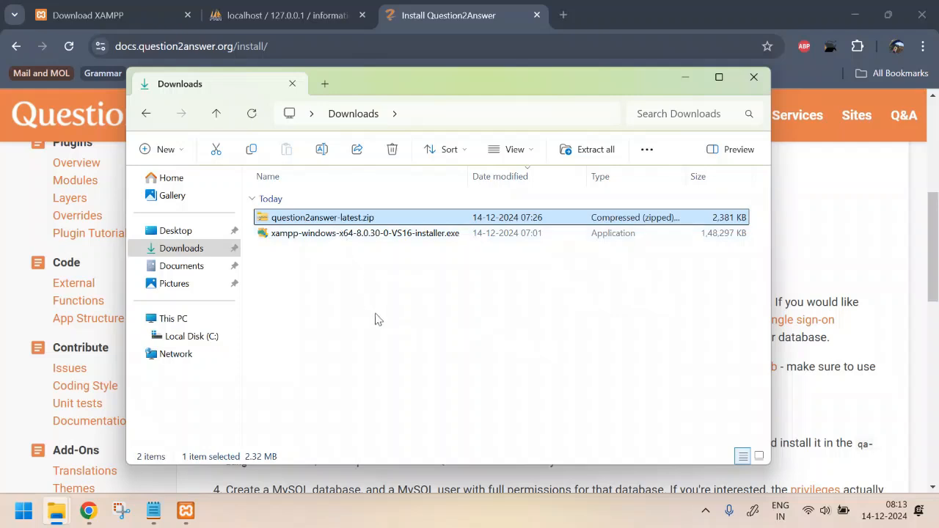
{"action": "left_click", "coordinate": [189, 337]}
{"action": "double_click", "coordinate": [317, 402]}
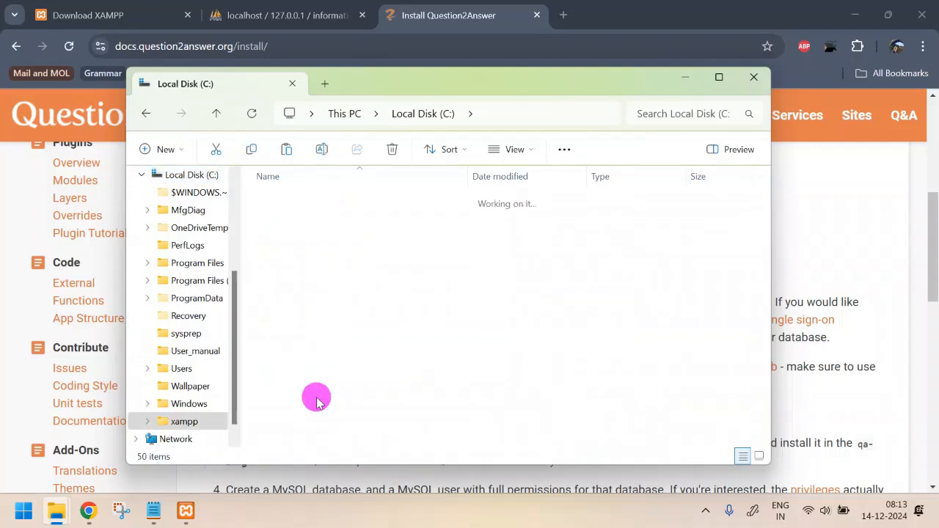
{"action": "double_click", "coordinate": [286, 275]}
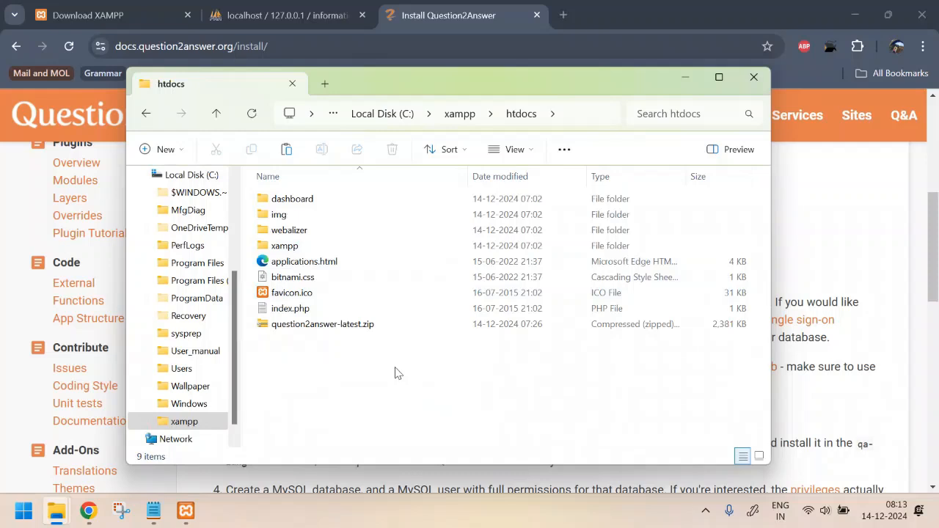
{"action": "left_click", "coordinate": [306, 329]}
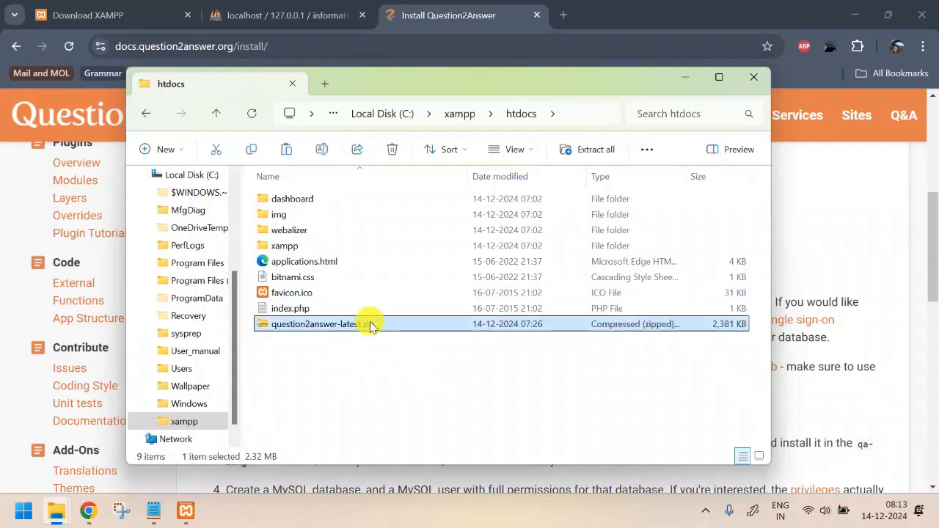
Step: Extract question2answer-latest.zip into htdocs
{"action": "right_click", "coordinate": [371, 326]}
{"action": "left_click", "coordinate": [449, 180]}
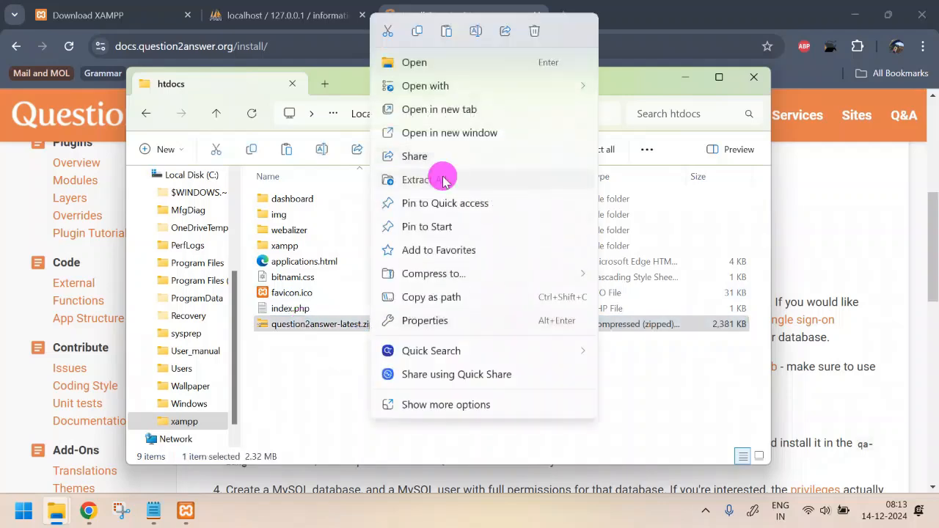
{"action": "left_click", "coordinate": [594, 407]}
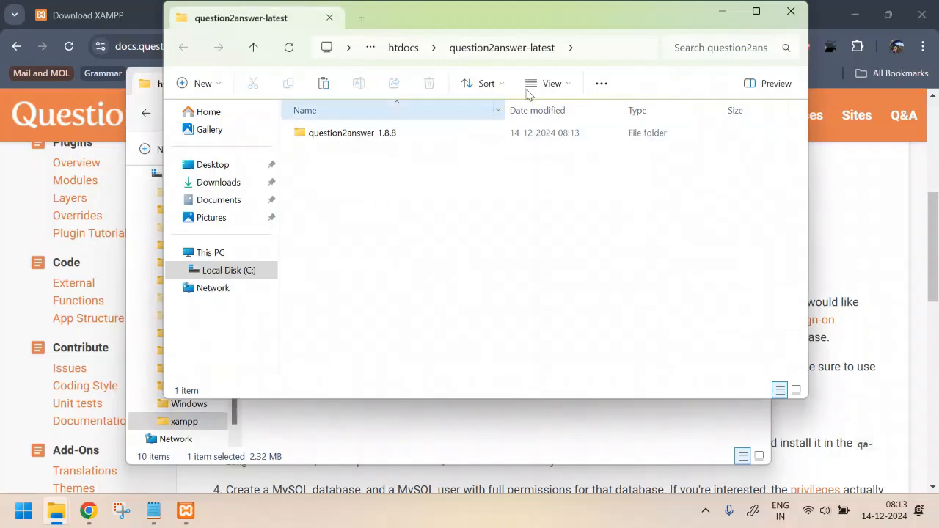
Step: Rename the extracted question2answer-1.8.8 folder to qa
{"action": "double_click", "coordinate": [320, 135]}
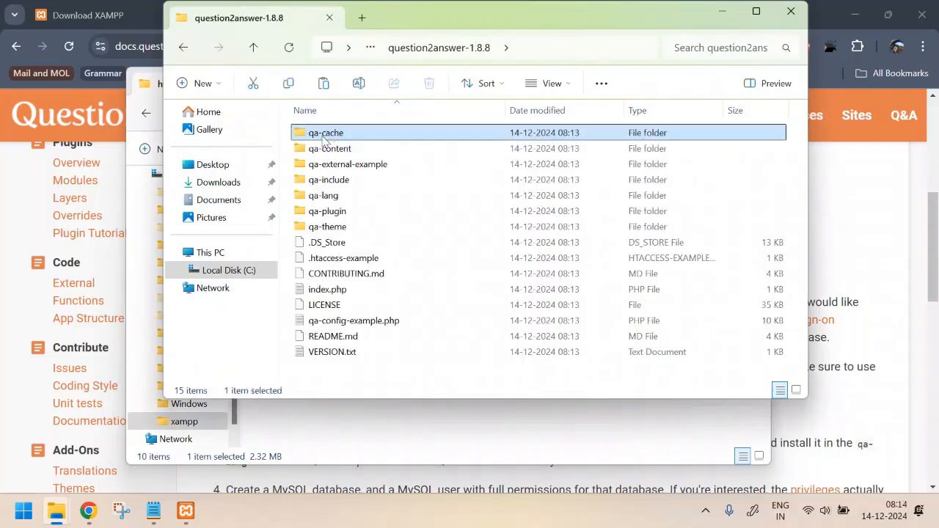
{"action": "left_click", "coordinate": [448, 361]}
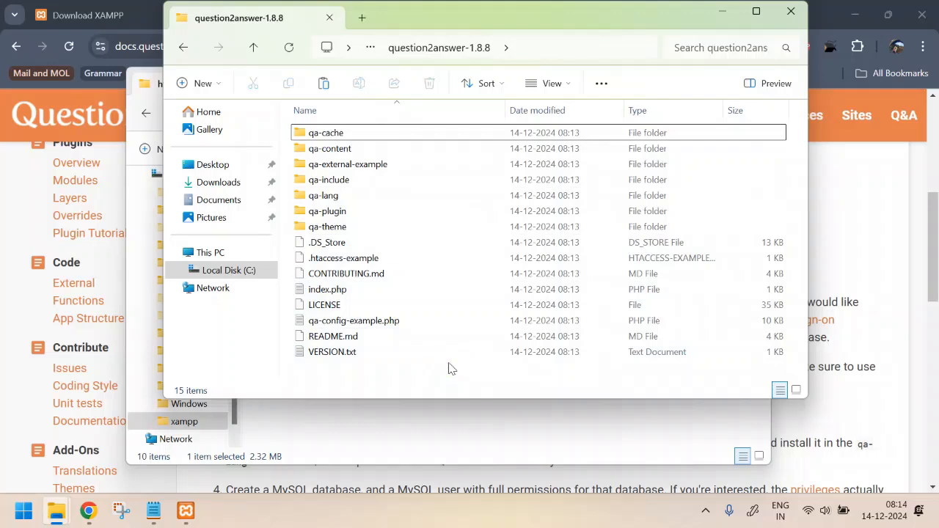
{"action": "key", "text": "alt+Left"}
{"action": "key", "text": "F2"}
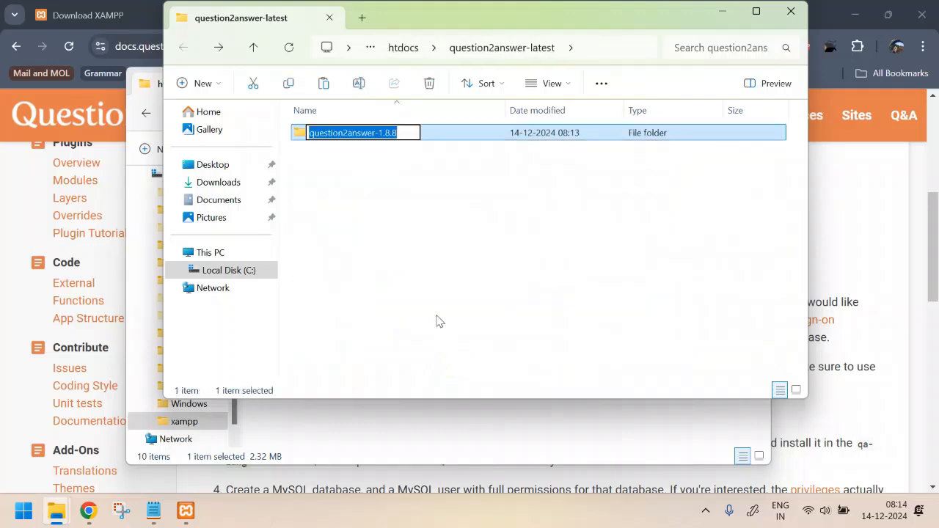
{"action": "type", "text": "qa"}
{"action": "key", "text": "Return"}
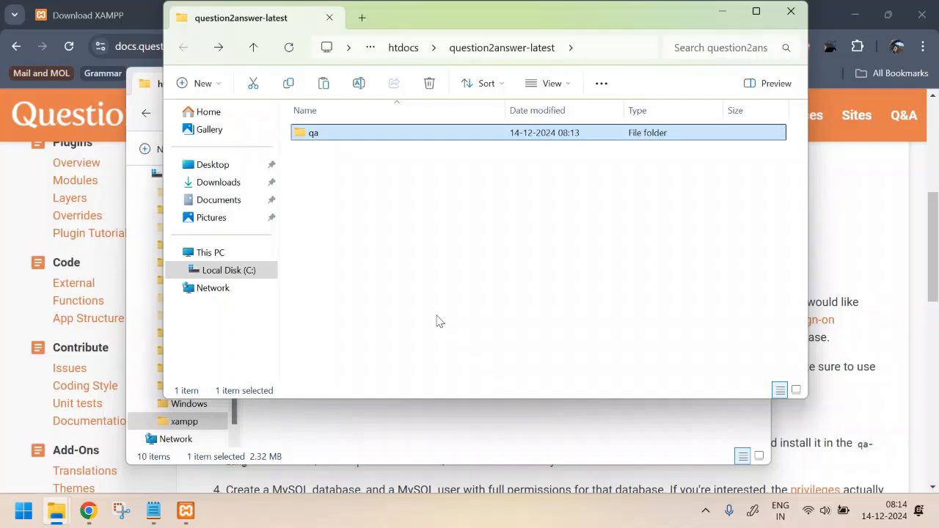
Step: Move the qa folder into htdocs and delete the empty question2answer-latest folder
{"action": "left_click", "coordinate": [791, 11]}
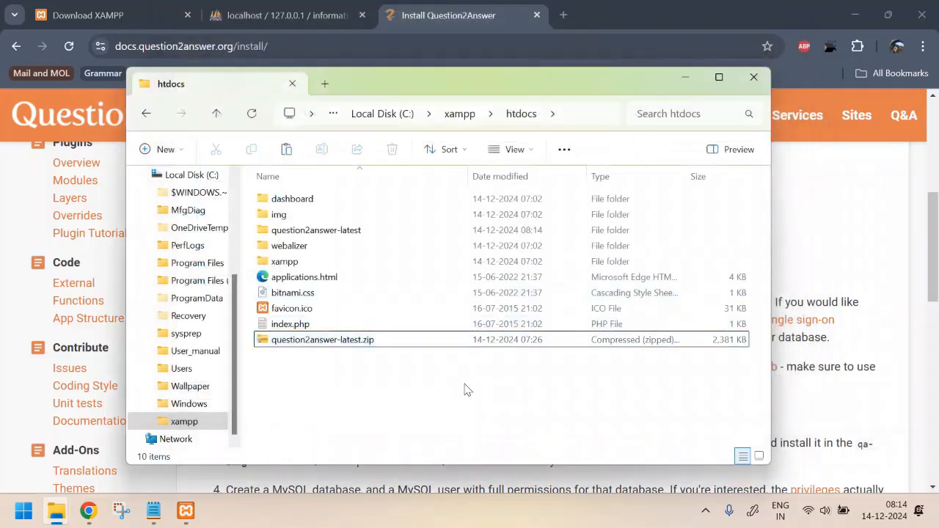
{"action": "key", "text": "ctrl+v"}
{"action": "left_click", "coordinate": [353, 253]}
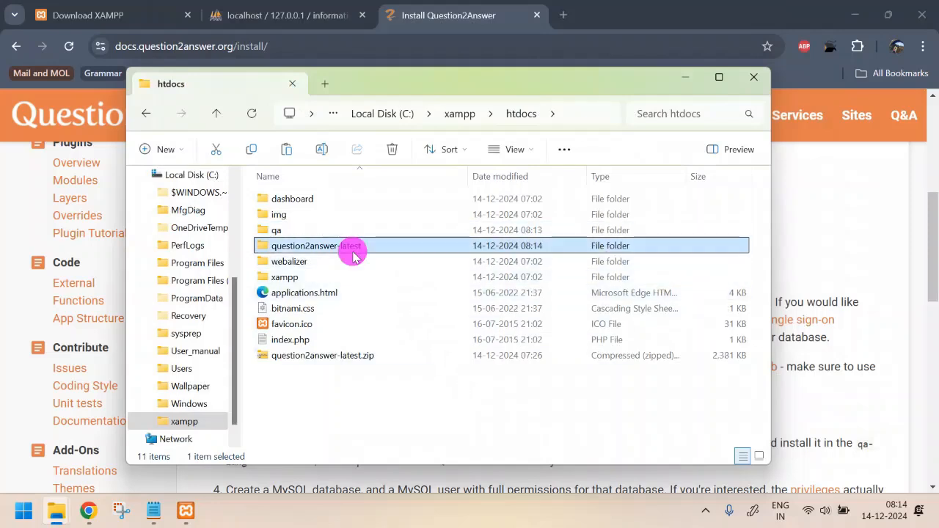
{"action": "double_click", "coordinate": [352, 253]}
{"action": "key", "text": "alt+Left"}
{"action": "key", "text": "Delete"}
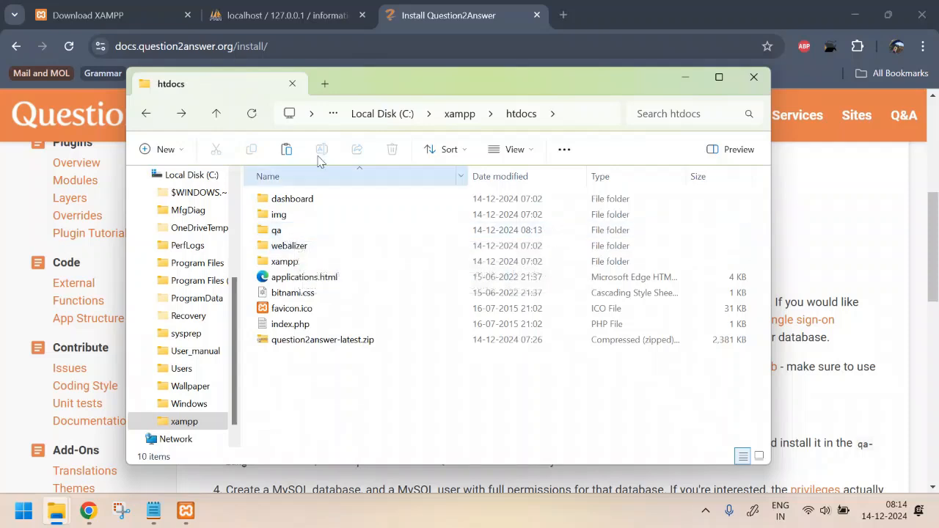
{"action": "left_click", "coordinate": [561, 19]}
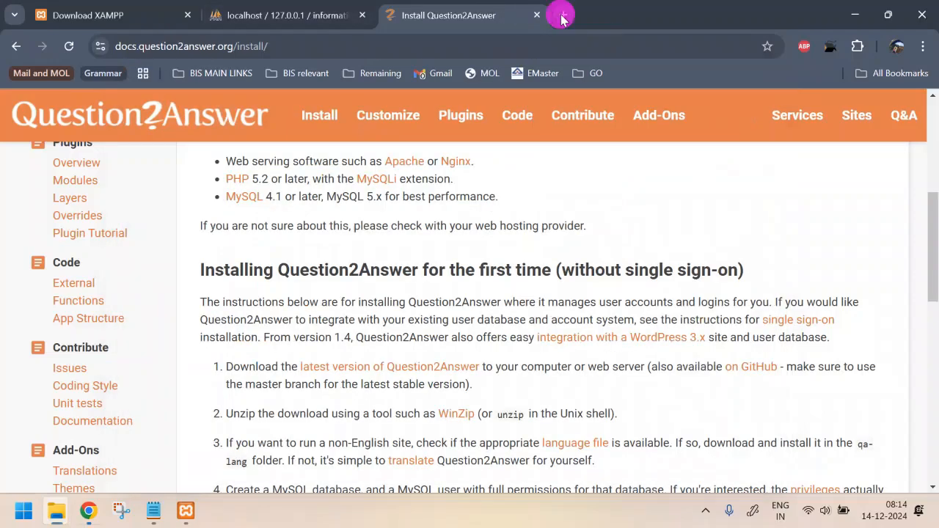
Step: Load localhost/qa in a new Chrome tab to show the missing config file error
{"action": "left_click", "coordinate": [561, 14]}
{"action": "type", "text": "local"}
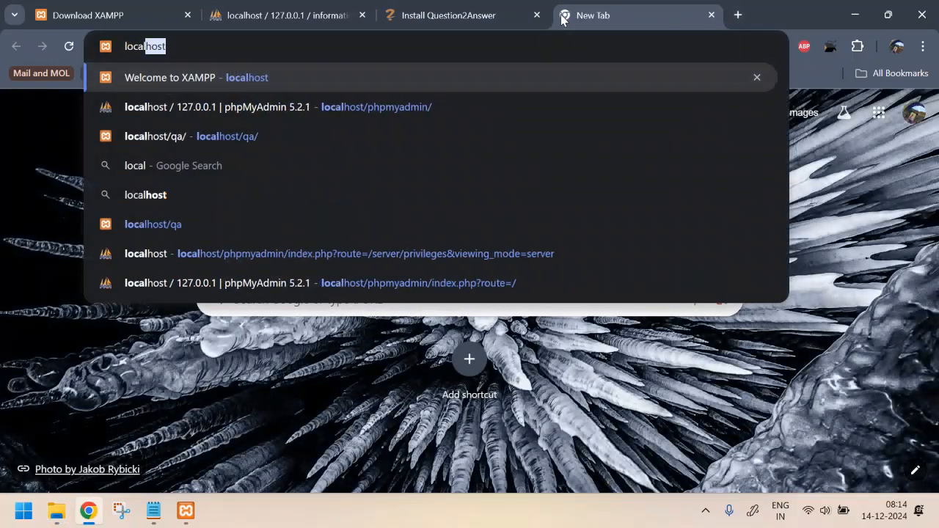
{"action": "type", "text": "host/qa"}
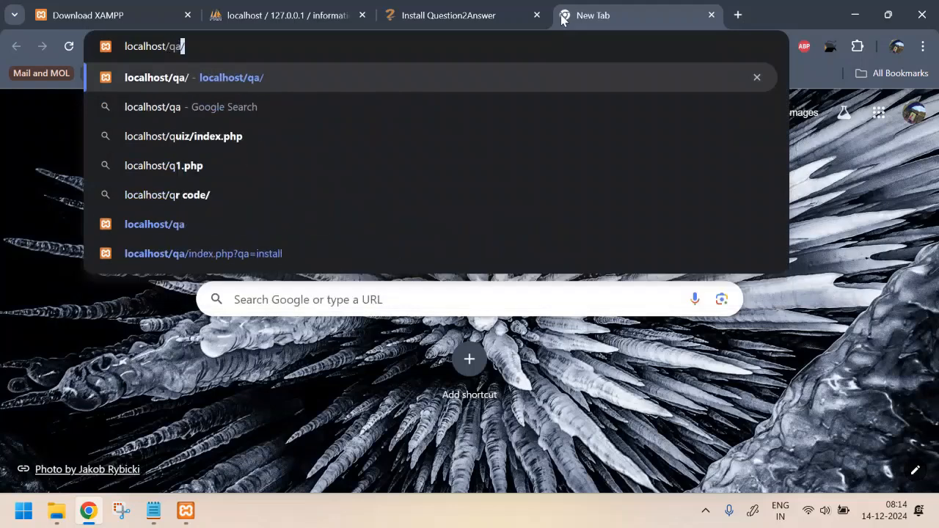
{"action": "key", "text": "Return"}
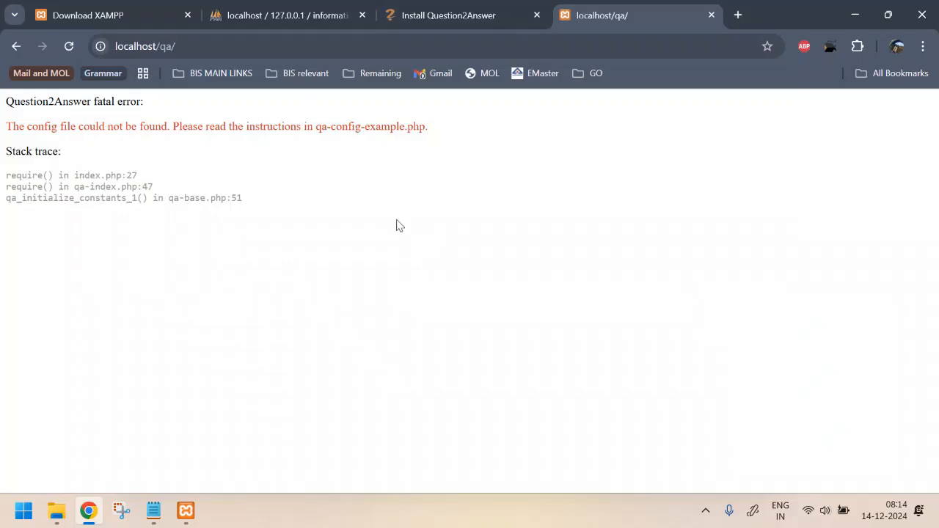
{"action": "key", "text": "alt+Tab"}
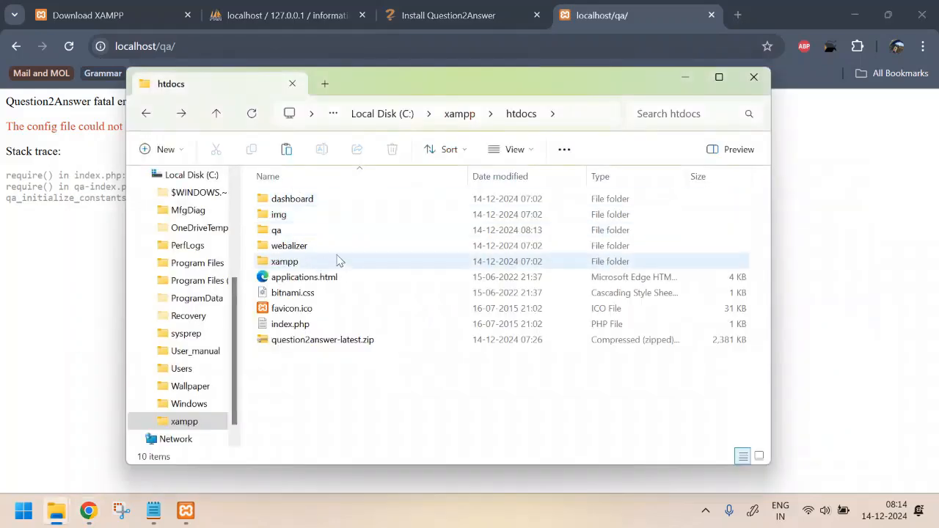
{"action": "left_click", "coordinate": [183, 47]}
{"action": "left_click", "coordinate": [180, 46]}
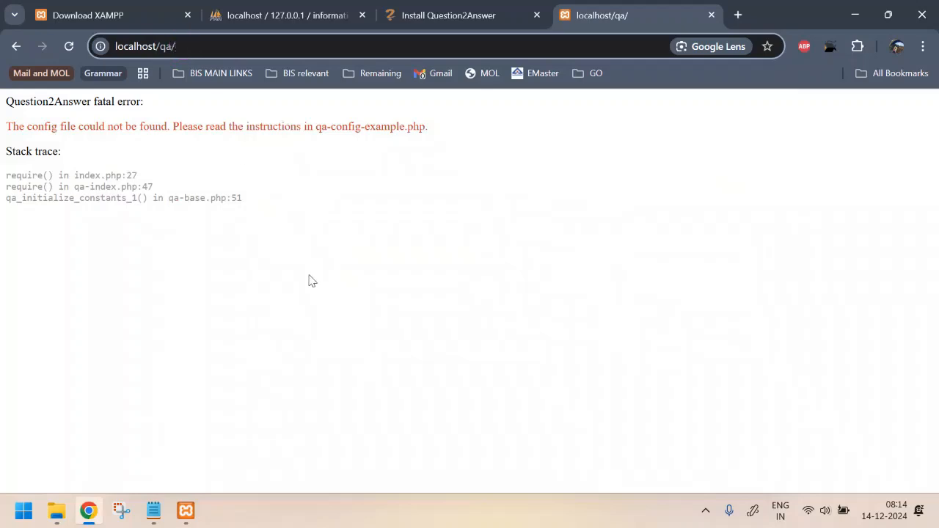
{"action": "key", "text": "alt+Tab"}
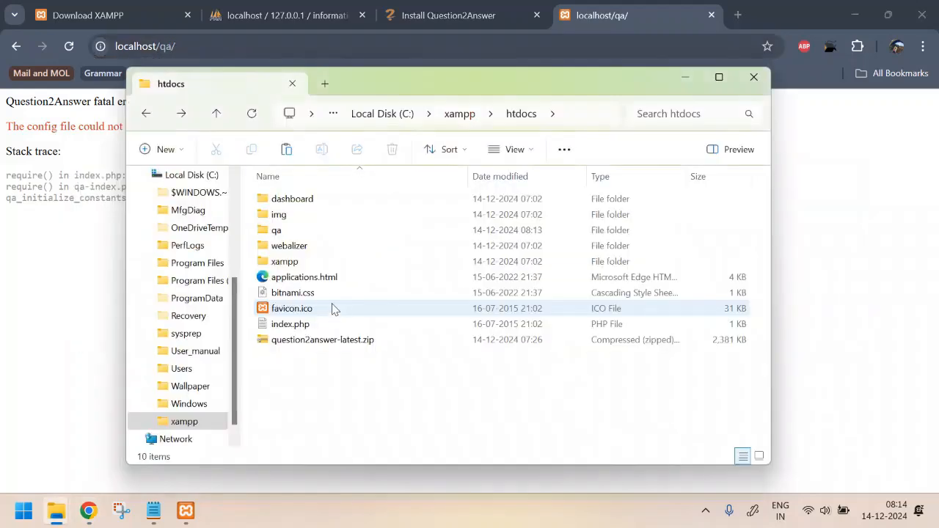
Step: Rename qa-config-example.php in the qa folder to qa-config.php
{"action": "double_click", "coordinate": [305, 233]}
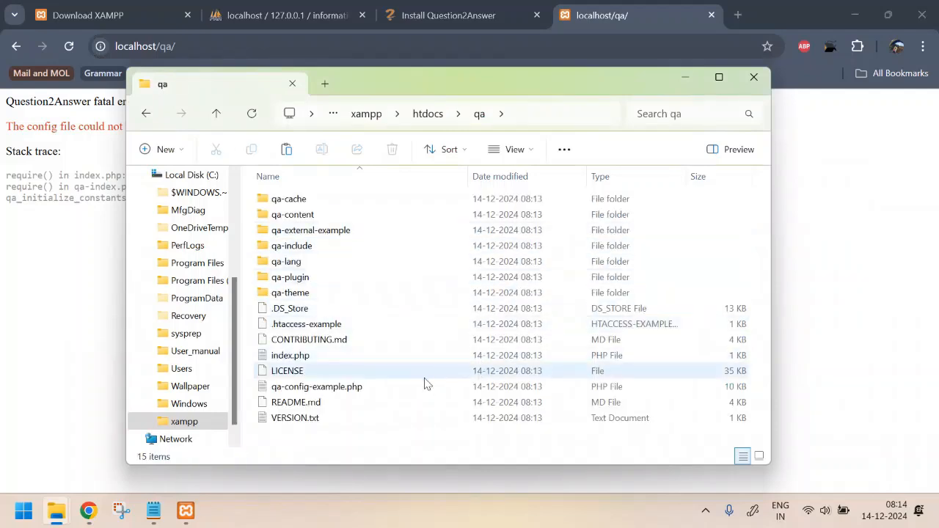
{"action": "mouse_move", "coordinate": [277, 395]}
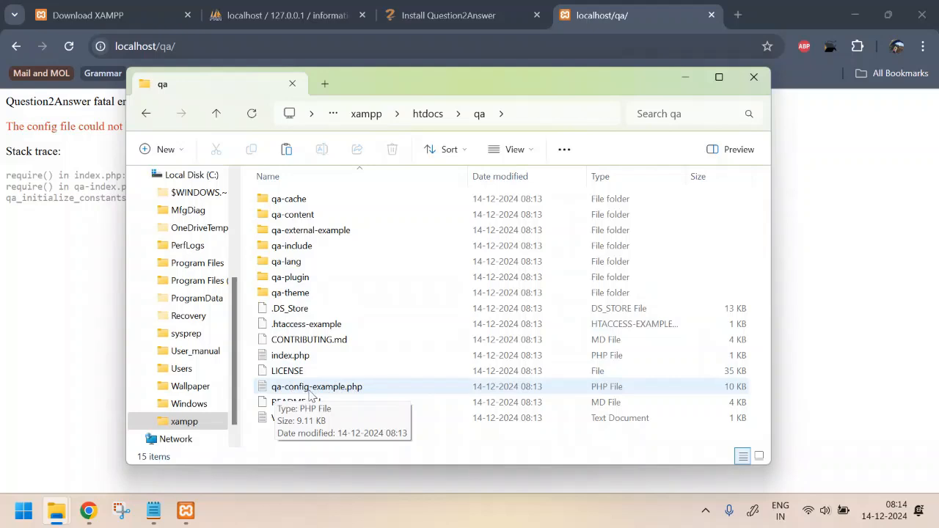
{"action": "left_click", "coordinate": [332, 389]}
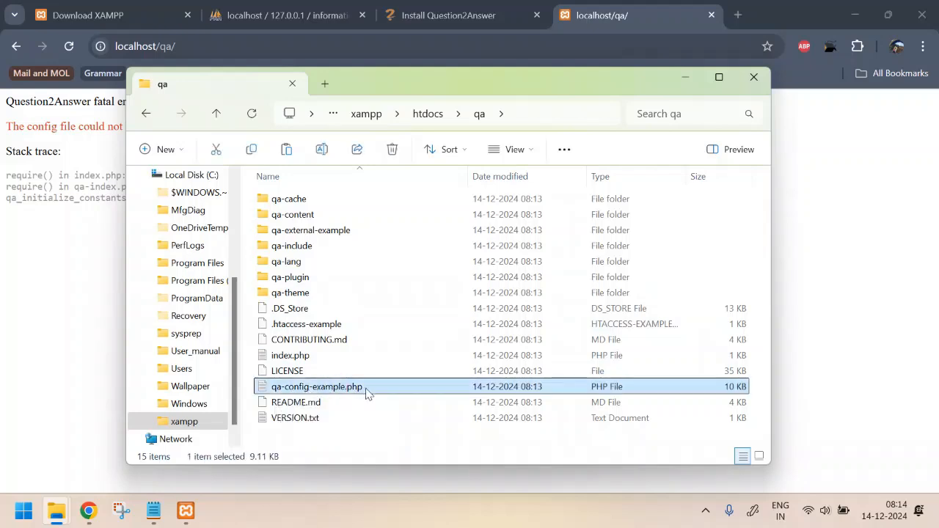
{"action": "left_click", "coordinate": [367, 391]}
{"action": "key", "text": "Right"}
{"action": "key", "text": "BackSpace"}
{"action": "key", "text": "BackSpace"}
{"action": "key", "text": "BackSpace"}
{"action": "key", "text": "BackSpace"}
{"action": "key", "text": "BackSpace"}
{"action": "key", "text": "BackSpace"}
{"action": "key", "text": "BackSpace"}
{"action": "key", "text": "BackSpace"}
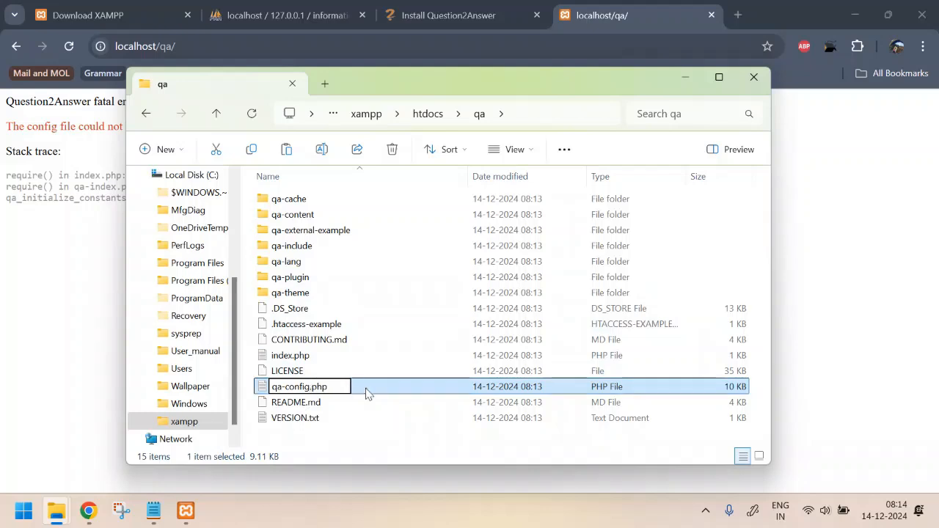
{"action": "key", "text": "Return"}
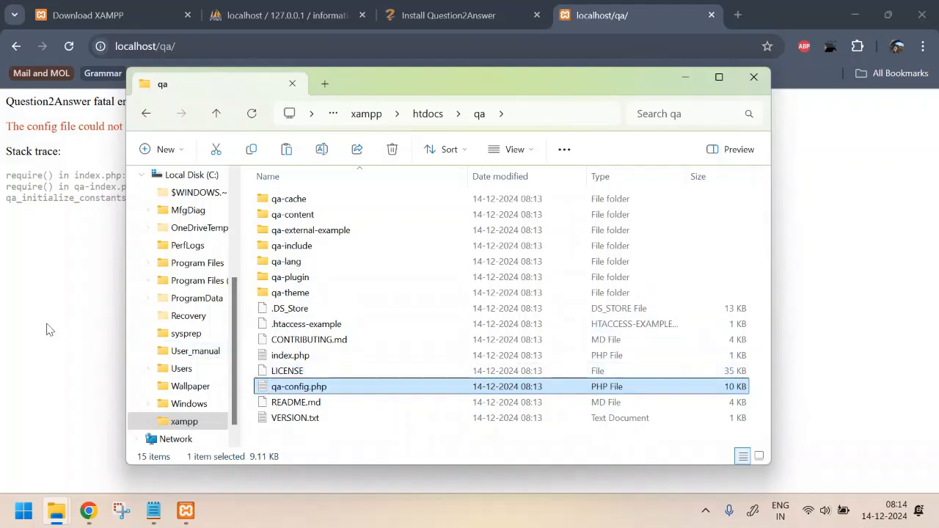
Step: Reload localhost/qa/ to see the database connection error
{"action": "left_click", "coordinate": [41, 315]}
{"action": "key", "text": "F5"}
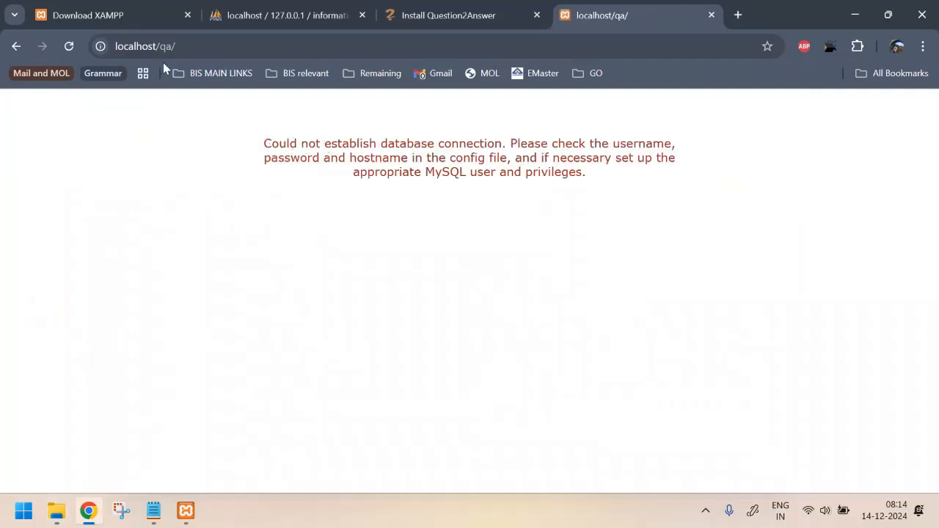
{"action": "left_click_drag", "start_coordinate": [266, 144], "coordinate": [650, 178]}
{"action": "left_click", "coordinate": [652, 182]}
{"action": "key", "text": "alt+Tab"}
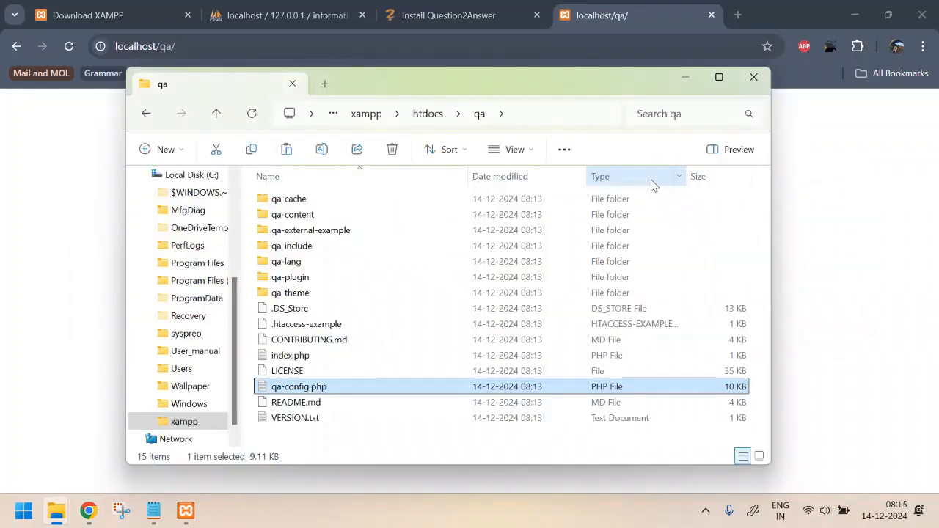
Step: Open qa-config.php in Notepad and review the QA_MYSQL username, password and database placeholders
{"action": "left_click", "coordinate": [319, 388]}
{"action": "double_click", "coordinate": [319, 388]}
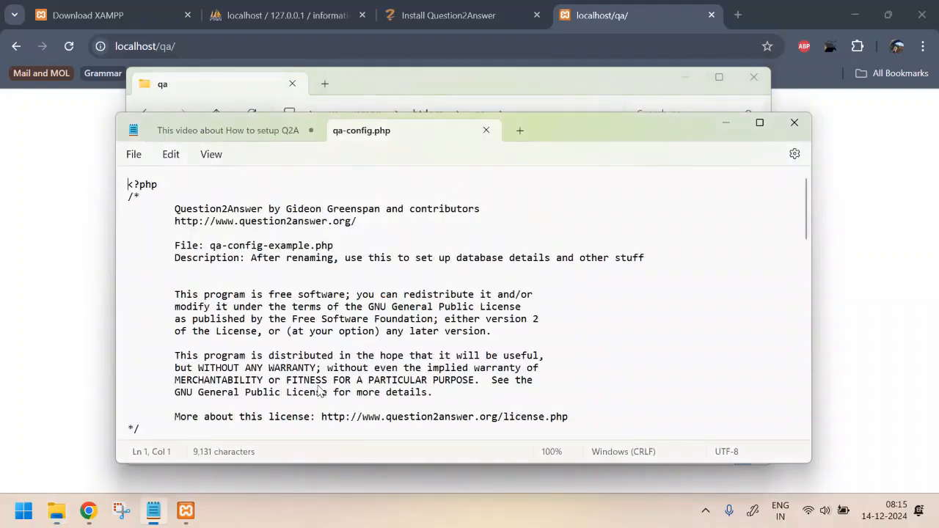
{"action": "scroll", "coordinate": [400, 279], "scroll_direction": "down", "scroll_amount": 2}
{"action": "scroll", "coordinate": [399, 279], "scroll_direction": "down", "scroll_amount": 7}
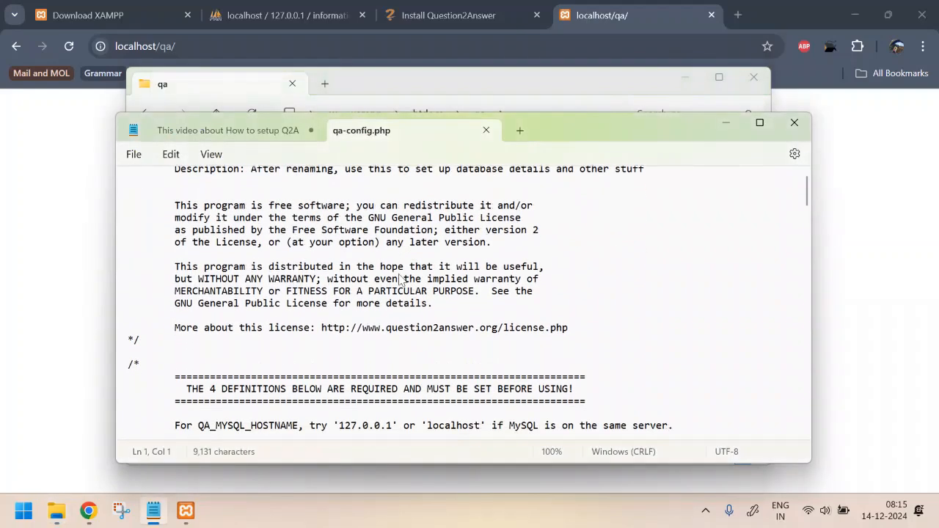
{"action": "scroll", "coordinate": [400, 279], "scroll_direction": "down", "scroll_amount": 2}
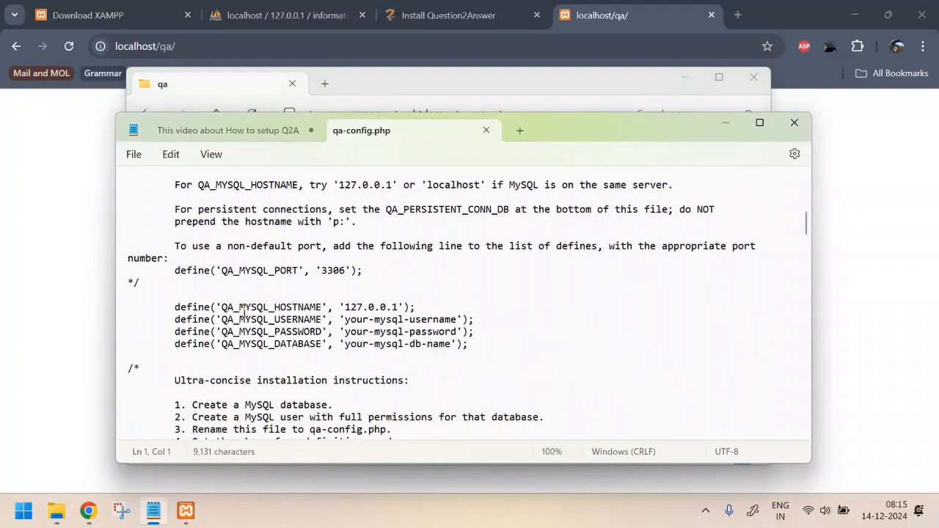
{"action": "left_click_drag", "start_coordinate": [234, 319], "coordinate": [315, 319]}
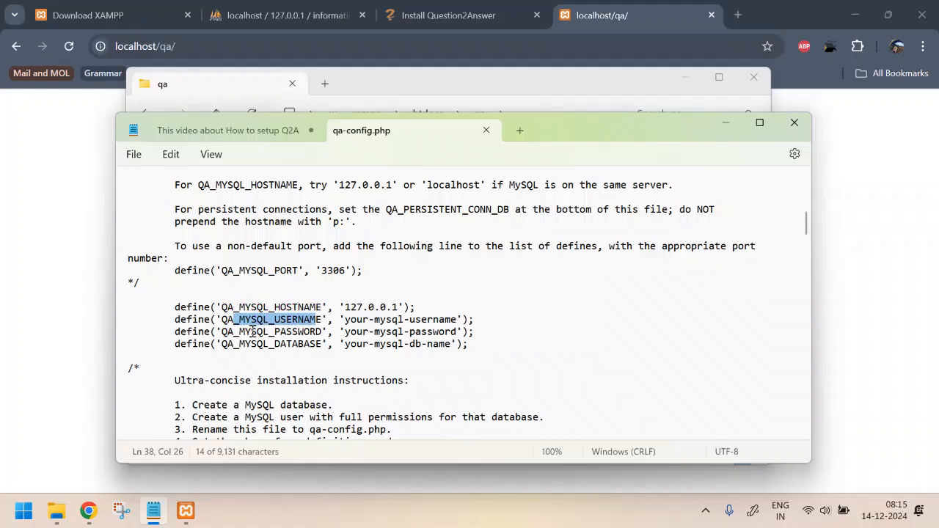
{"action": "left_click_drag", "start_coordinate": [251, 331], "coordinate": [306, 348]}
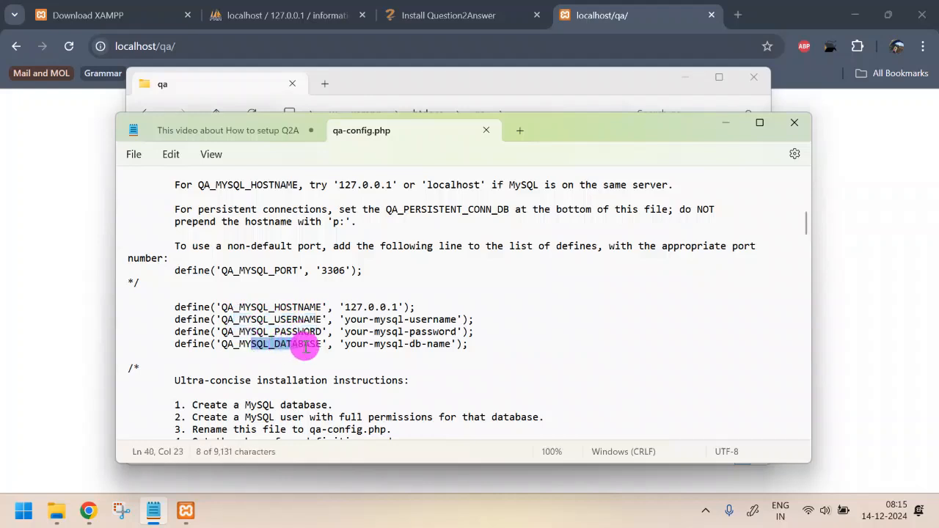
{"action": "left_click_drag", "start_coordinate": [345, 319], "coordinate": [457, 321]}
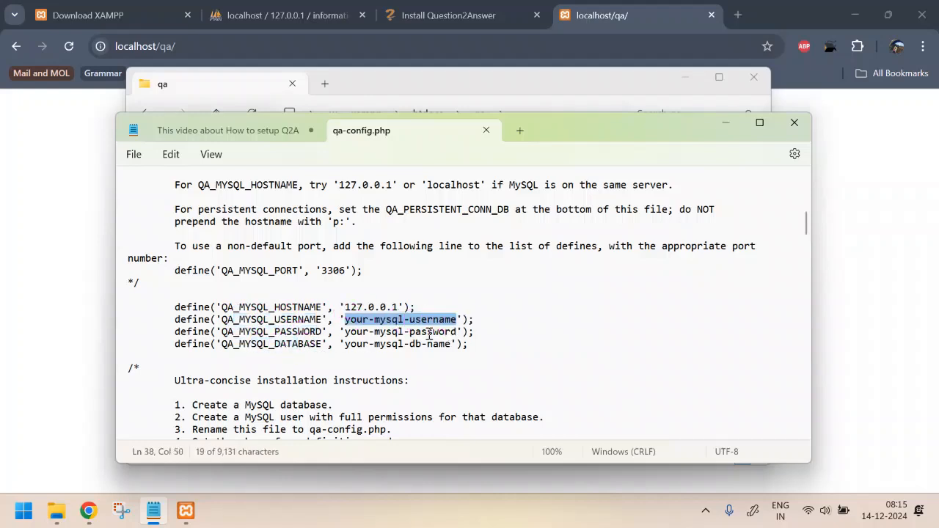
{"action": "left_click", "coordinate": [405, 341]}
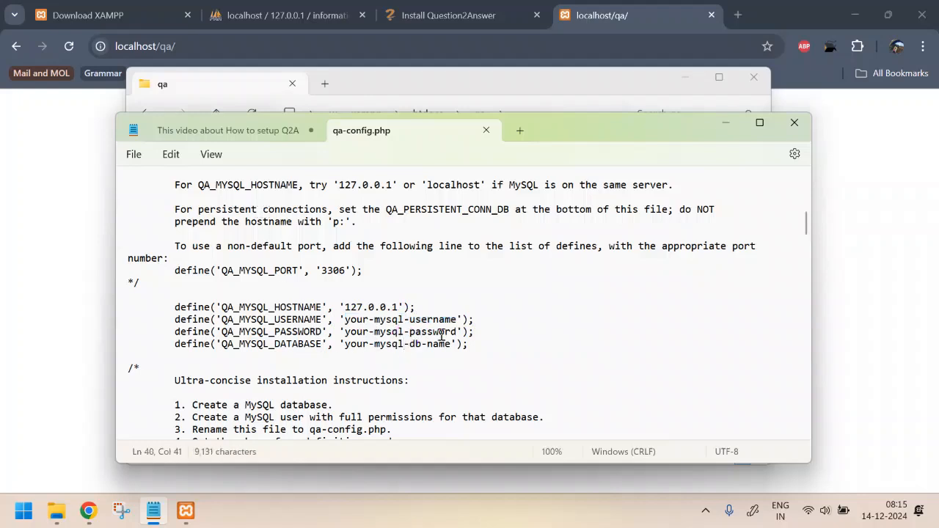
{"action": "left_click", "coordinate": [270, 9]}
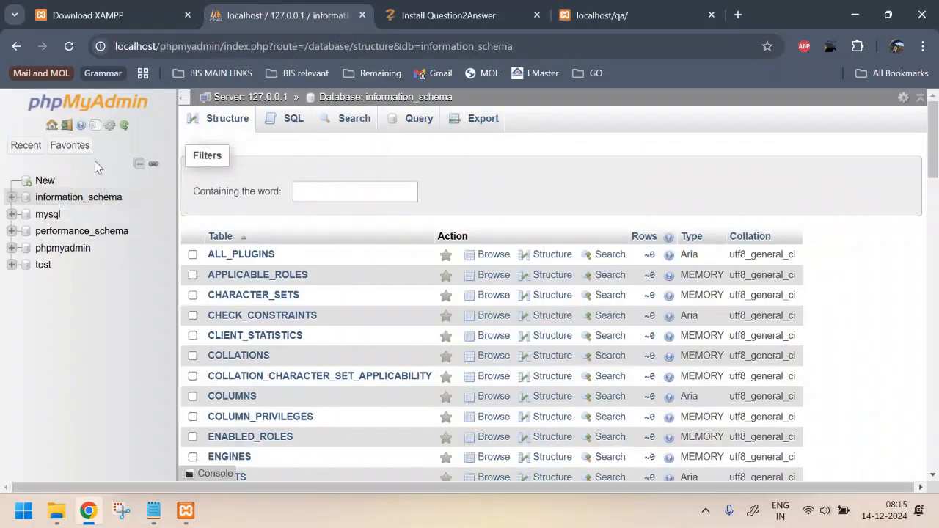
Step: Start a new phpMyAdmin user account and enter its password
{"action": "left_click", "coordinate": [51, 128]}
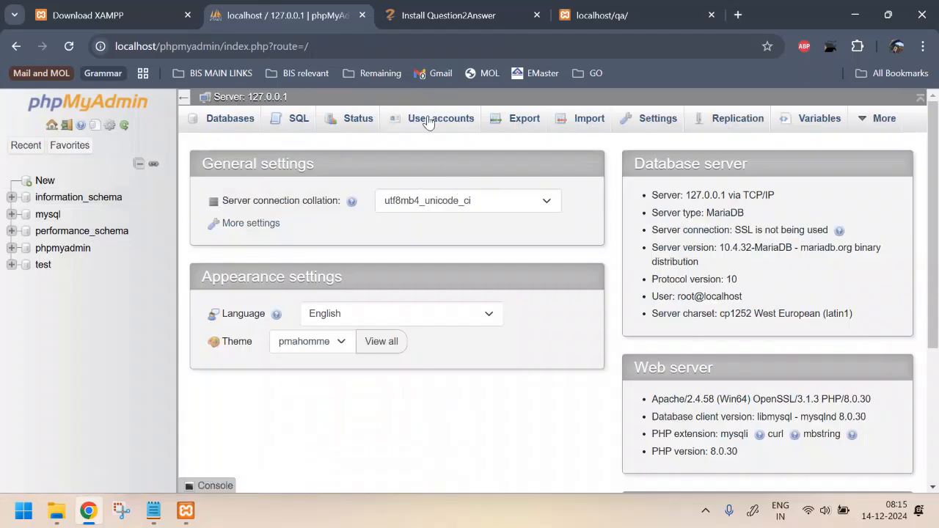
{"action": "left_click", "coordinate": [429, 122]}
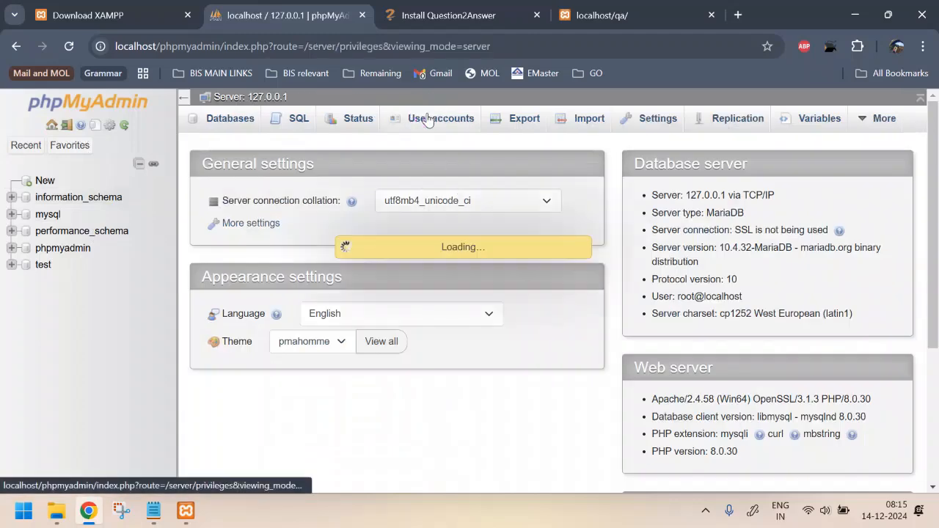
{"action": "left_click", "coordinate": [253, 412]}
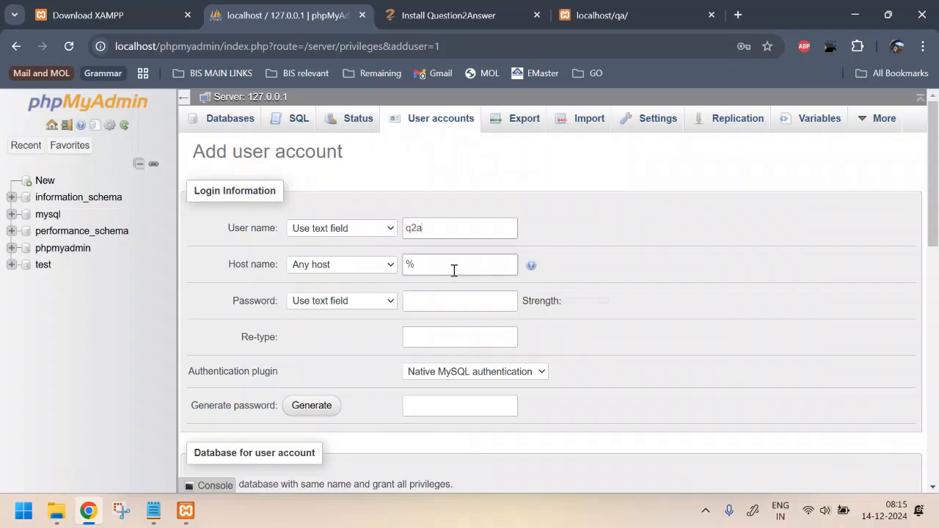
{"action": "left_click", "coordinate": [451, 302]}
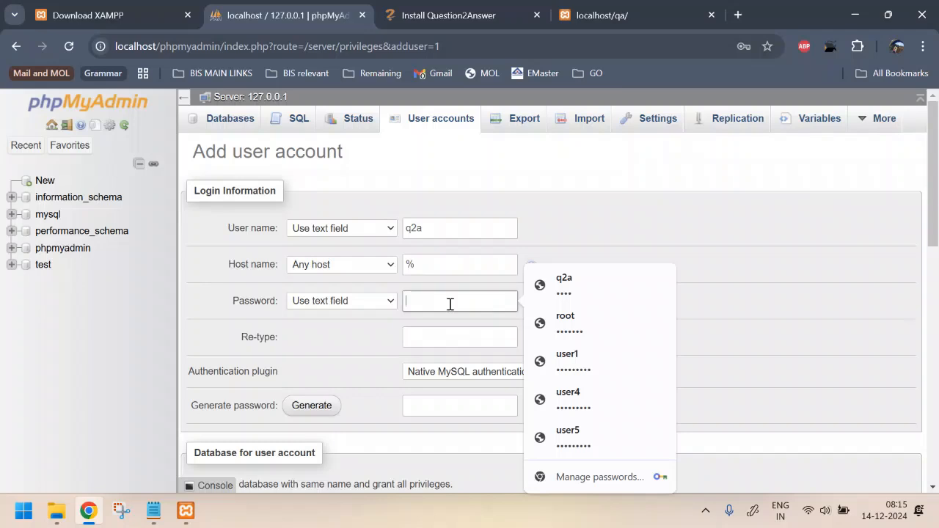
{"action": "type", "text": "••••"}
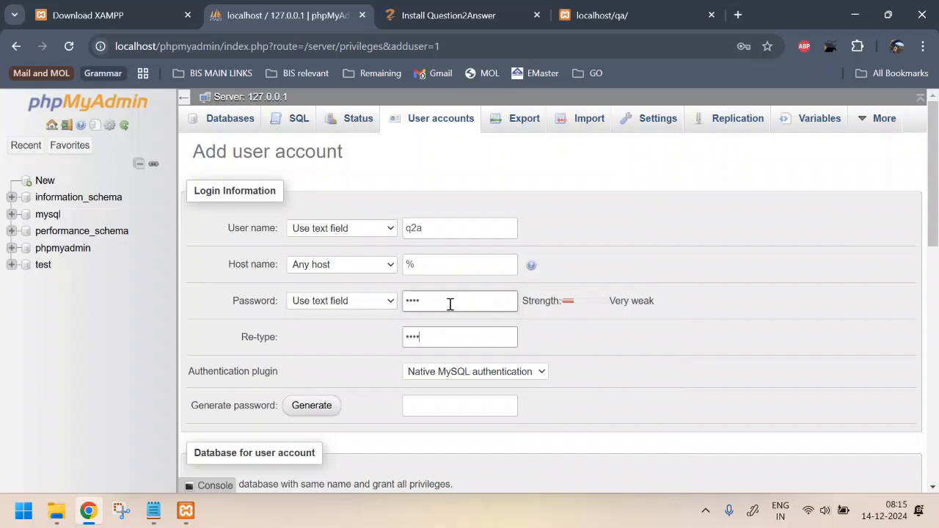
{"action": "type", "text": "••••"}
Step: Grant all global privileges, create the q2a account and view the user accounts overview
{"action": "scroll", "coordinate": [451, 304], "scroll_direction": "down", "scroll_amount": 4}
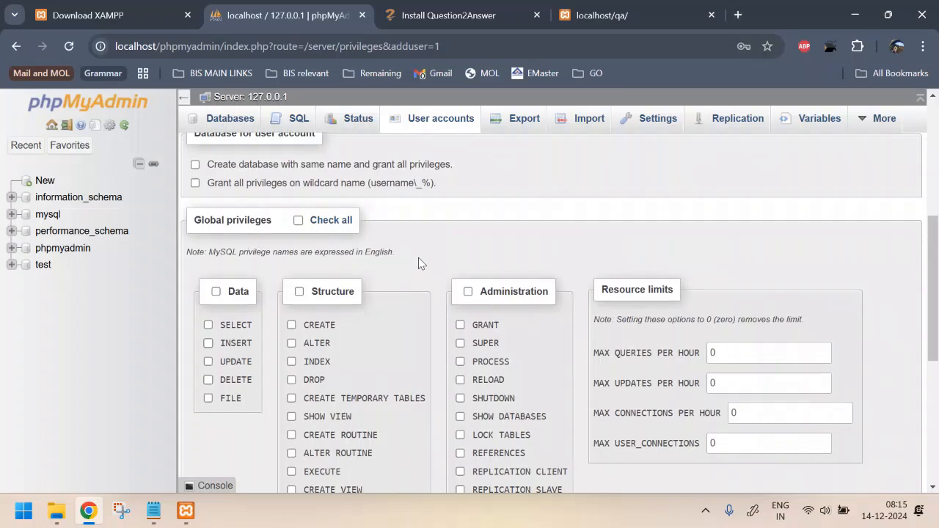
{"action": "scroll", "coordinate": [418, 261], "scroll_direction": "down", "scroll_amount": 2}
{"action": "scroll", "coordinate": [418, 260], "scroll_direction": "up", "scroll_amount": 1}
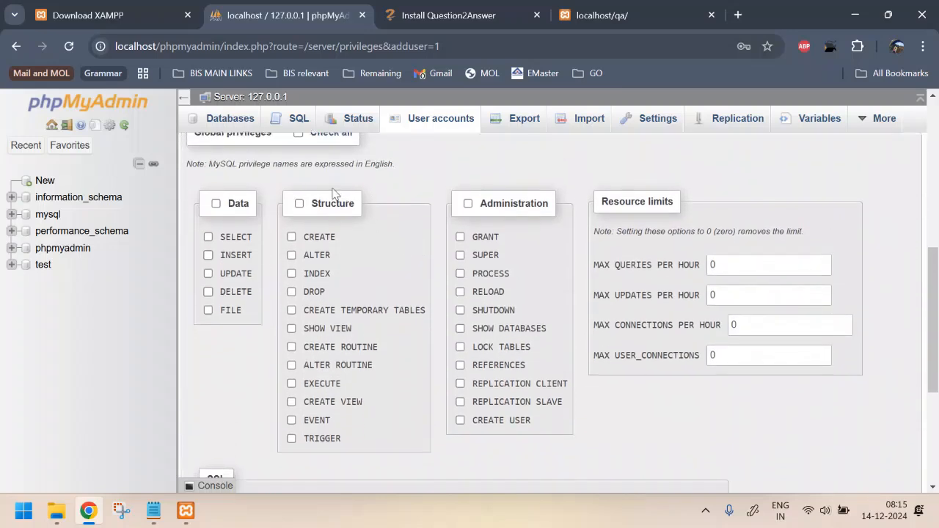
{"action": "left_click", "coordinate": [299, 150]}
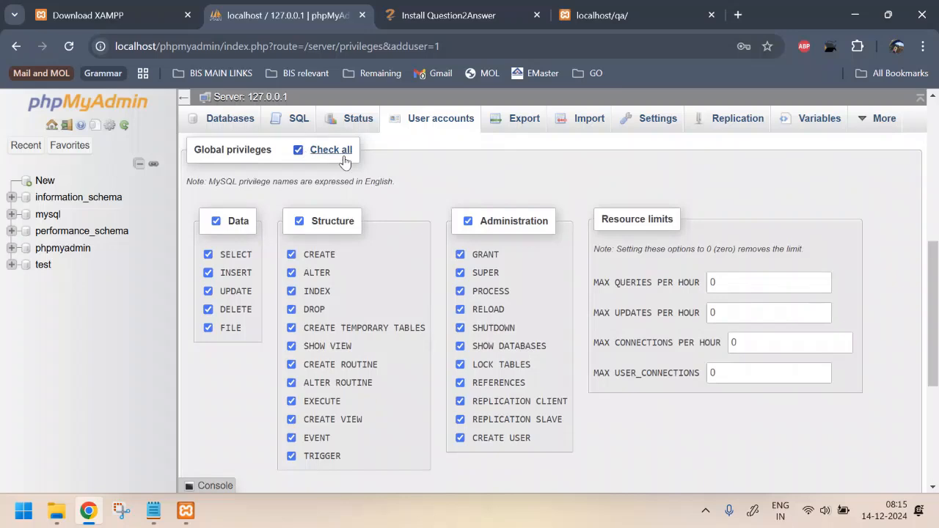
{"action": "scroll", "coordinate": [436, 209], "scroll_direction": "down", "scroll_amount": 2}
{"action": "scroll", "coordinate": [436, 205], "scroll_direction": "down", "scroll_amount": 1}
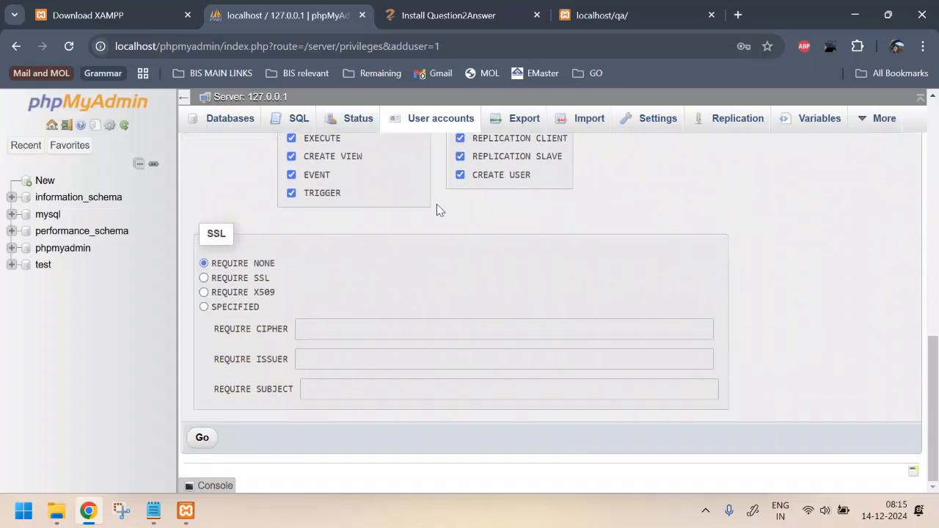
{"action": "left_click", "coordinate": [200, 439]}
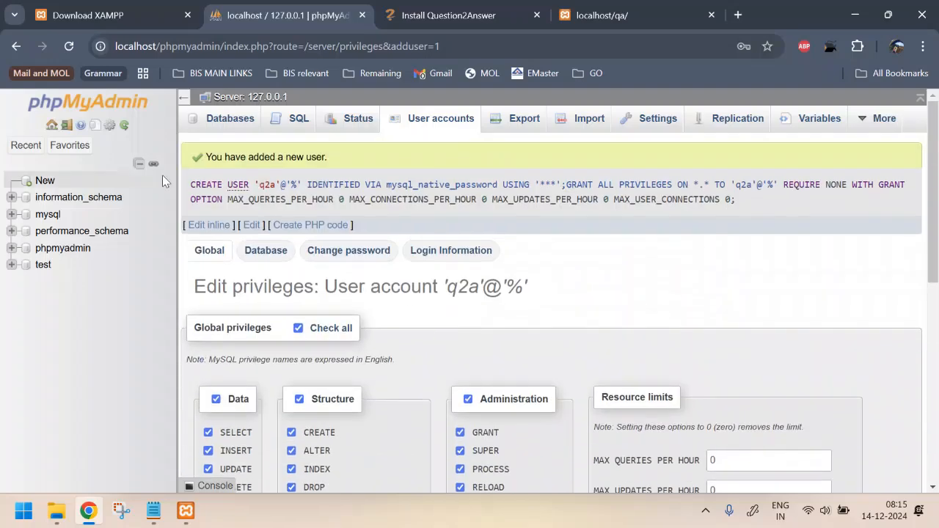
{"action": "left_click", "coordinate": [444, 120]}
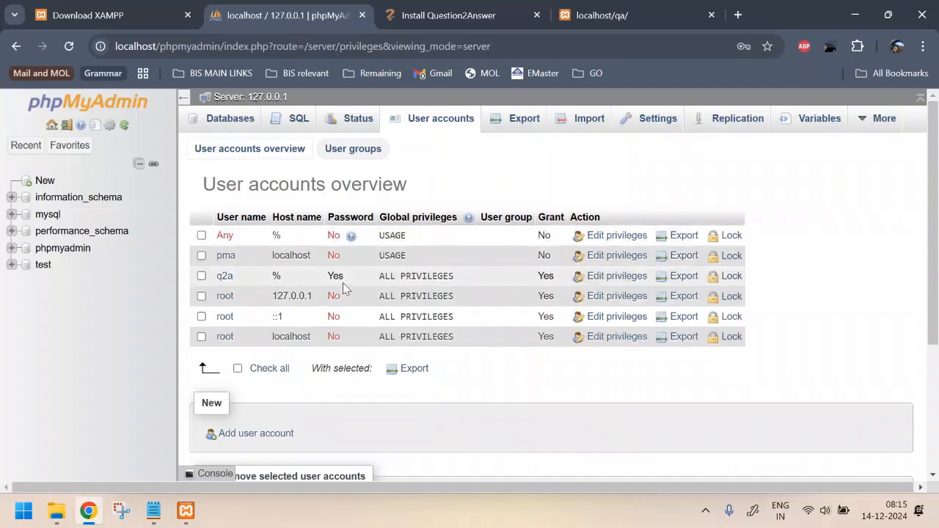
Step: Replace the MySQL username placeholder with q2a and the password placeholder with the account password
{"action": "key", "text": "alt+Tab"}
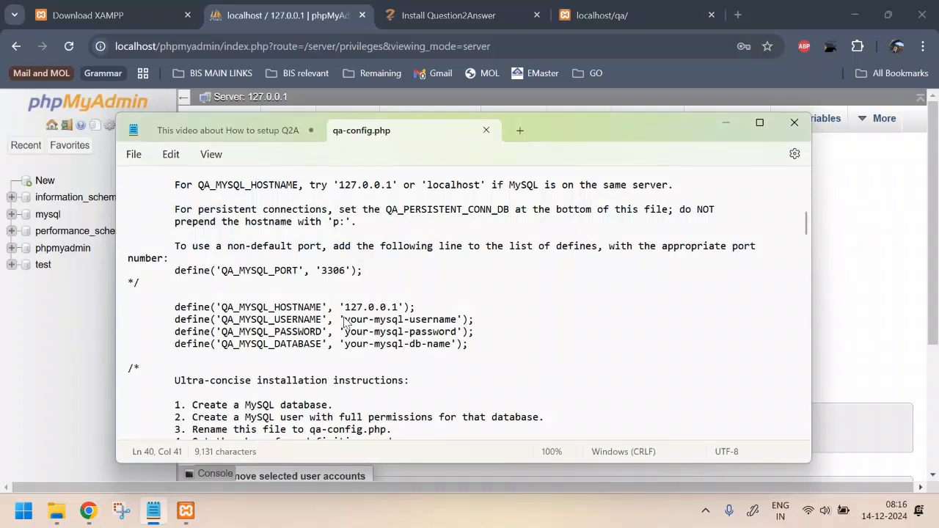
{"action": "left_click_drag", "start_coordinate": [345, 321], "coordinate": [456, 322]}
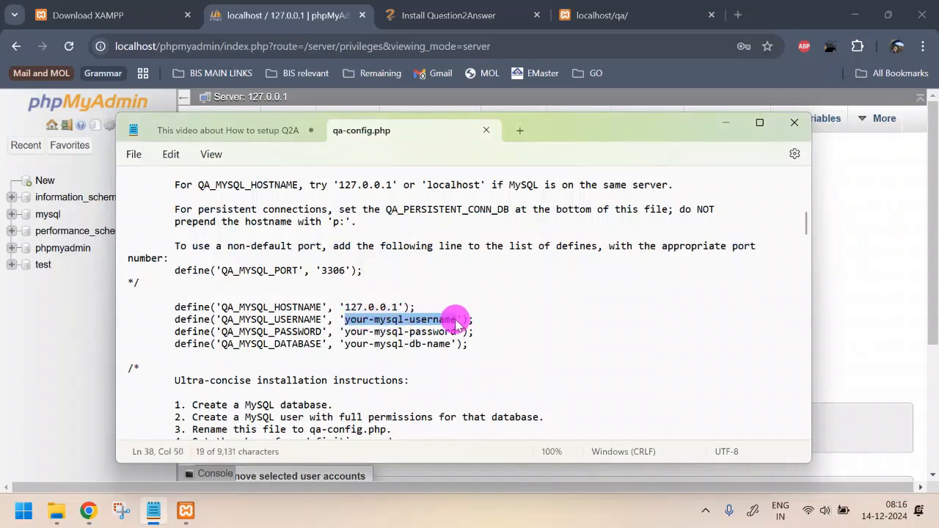
{"action": "type", "text": "q2a"}
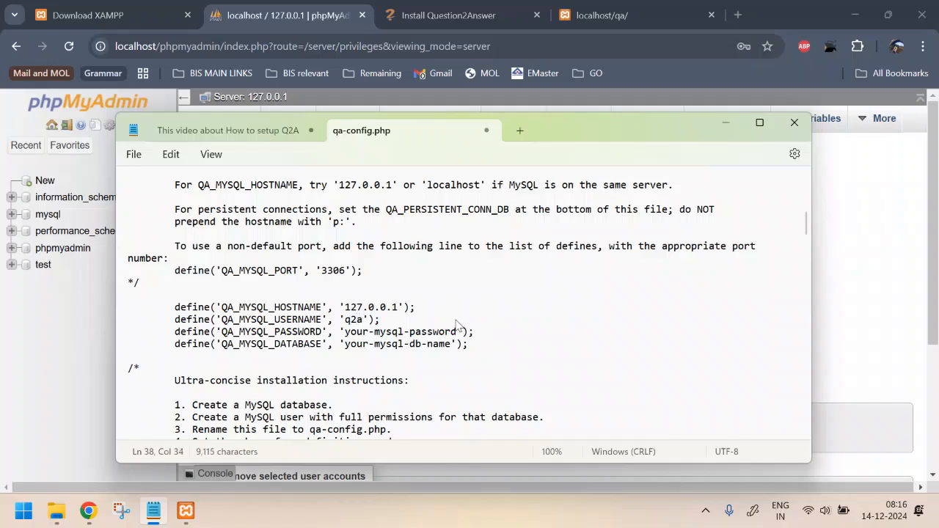
{"action": "left_click_drag", "start_coordinate": [345, 331], "coordinate": [457, 332]}
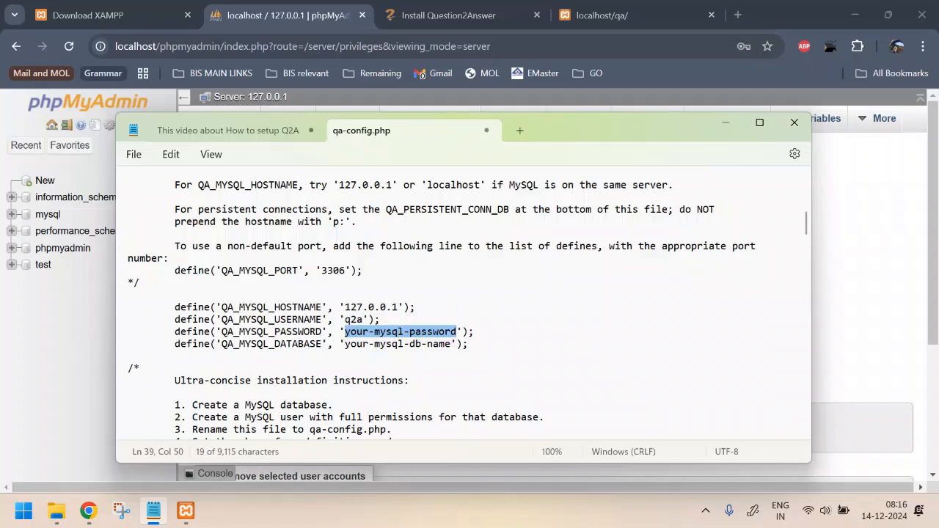
{"action": "type", "text": "demo"}
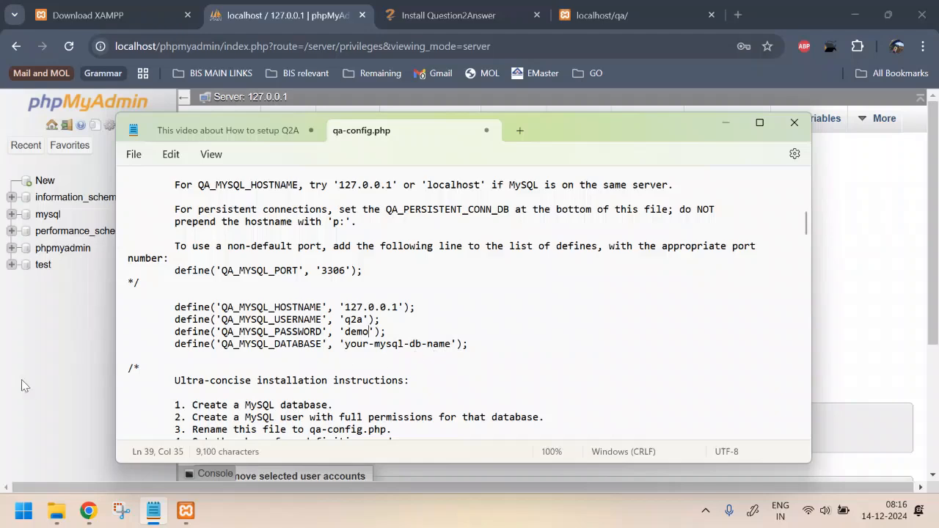
{"action": "key", "text": "alt+Tab"}
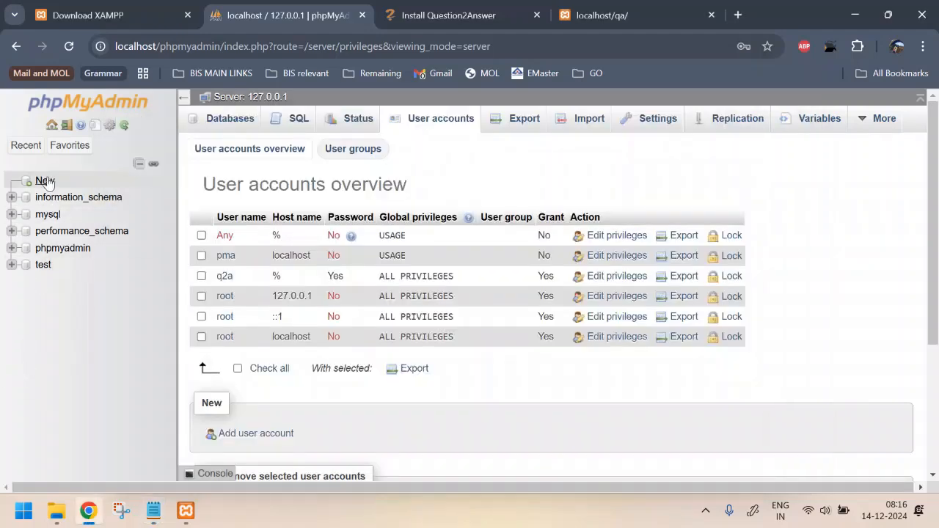
Step: Create an empty database named testing via the sidebar's New page and open it
{"action": "left_click", "coordinate": [46, 181]}
{"action": "left_click", "coordinate": [286, 243]}
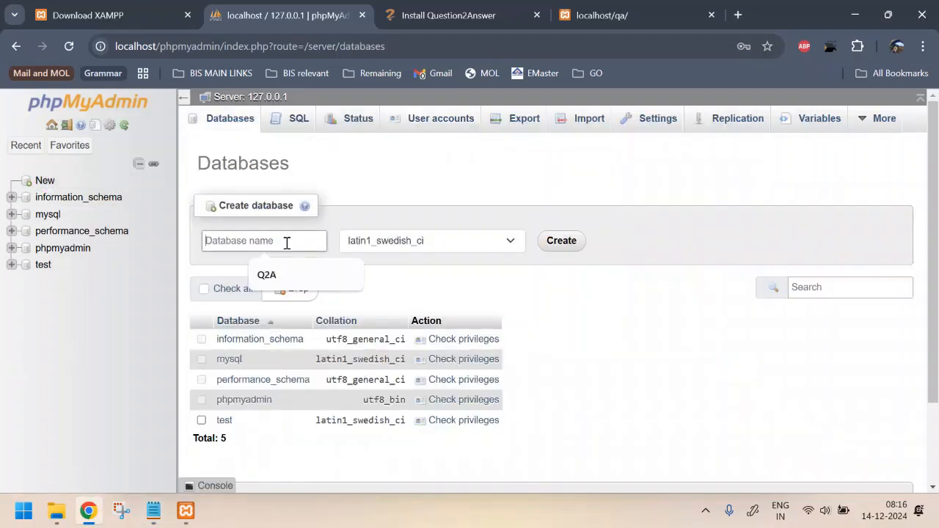
{"action": "left_click", "coordinate": [292, 278]}
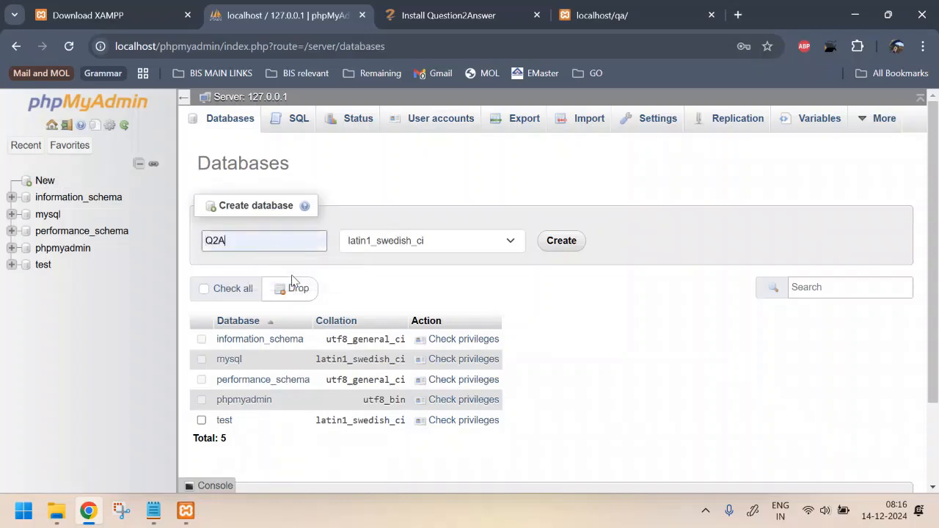
{"action": "left_click_drag", "start_coordinate": [258, 241], "coordinate": [186, 234]}
{"action": "type", "text": "demo"}
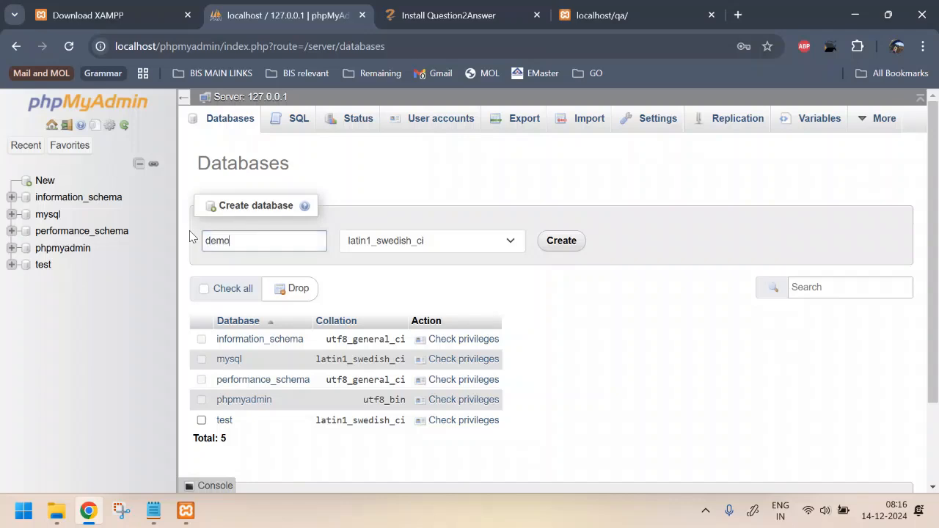
{"action": "key", "text": "BackSpace"}
{"action": "key", "text": "BackSpace"}
{"action": "type", "text": "test"}
{"action": "left_click", "coordinate": [574, 242]}
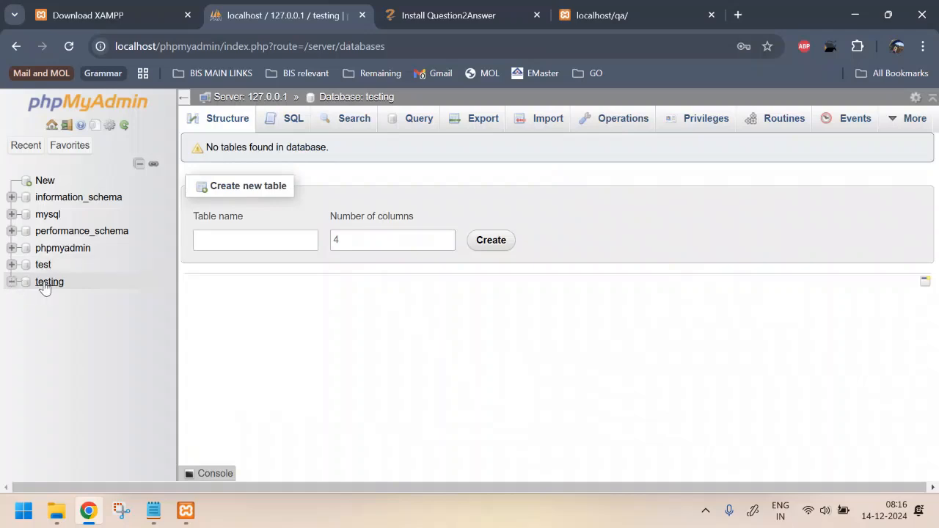
{"action": "left_click", "coordinate": [46, 284]}
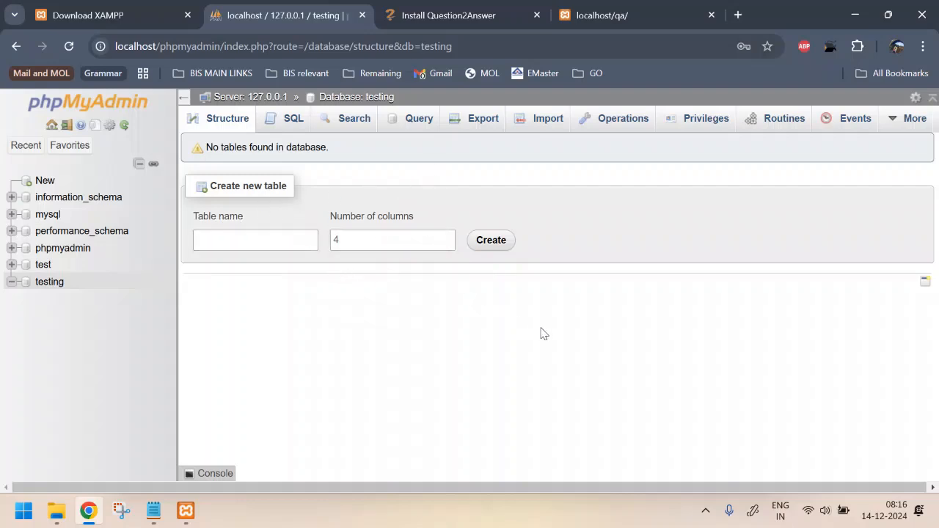
Step: Change QA_MYSQL_DATABASE in qa-config.php to 'testing' and save the file
{"action": "key", "text": "alt+Tab"}
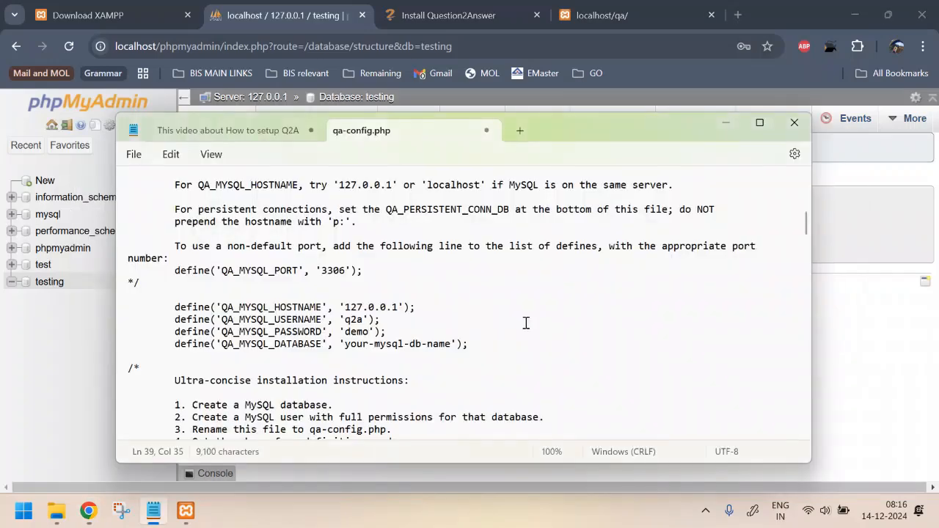
{"action": "left_click_drag", "start_coordinate": [343, 344], "coordinate": [451, 352]}
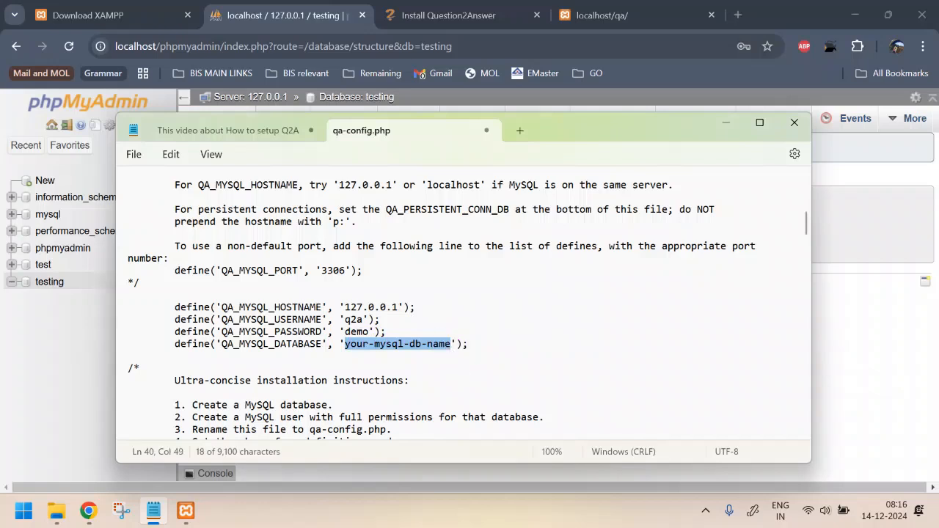
{"action": "type", "text": "testin"}
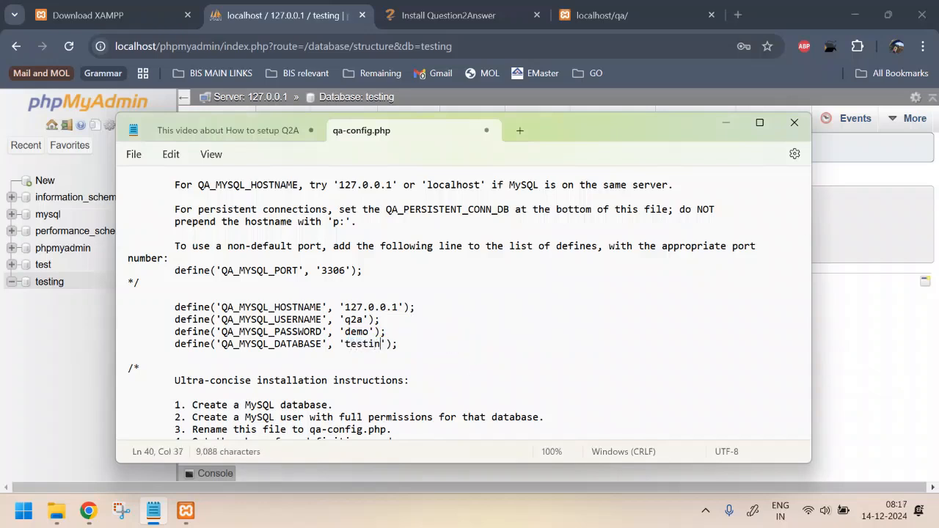
{"action": "type", "text": "g"}
{"action": "left_click", "coordinate": [437, 358]}
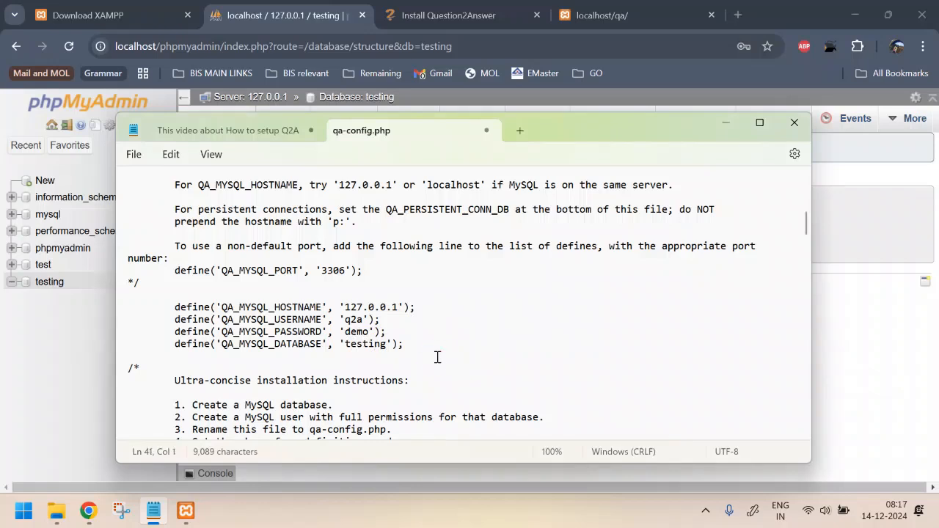
{"action": "key", "text": "ctrl+s"}
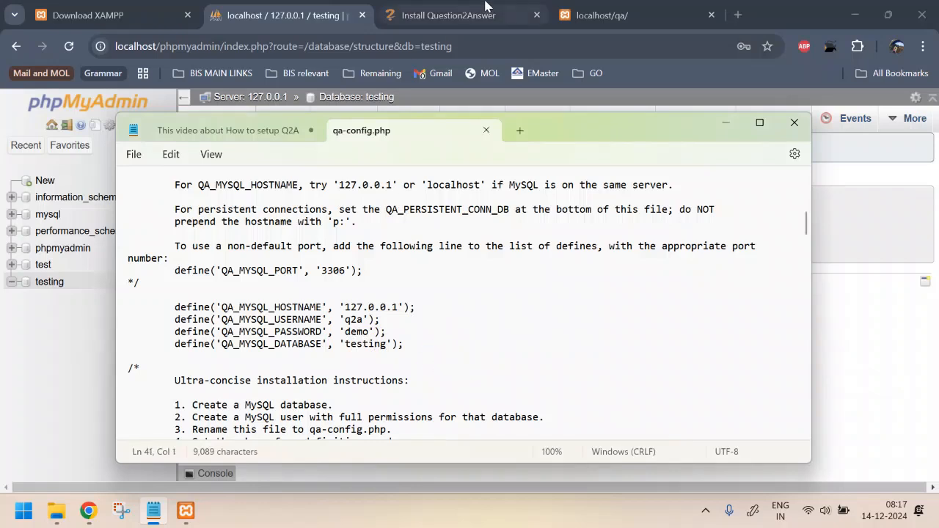
{"action": "left_click", "coordinate": [594, 15]}
Step: Reload localhost/qa/ and choose 'Set up the Database including User Management'
{"action": "left_click", "coordinate": [235, 45]}
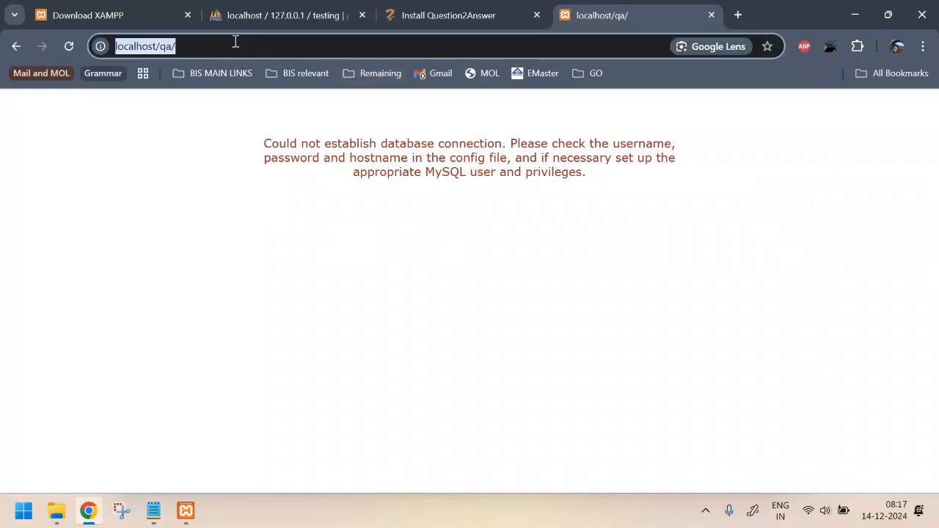
{"action": "key", "text": "Return"}
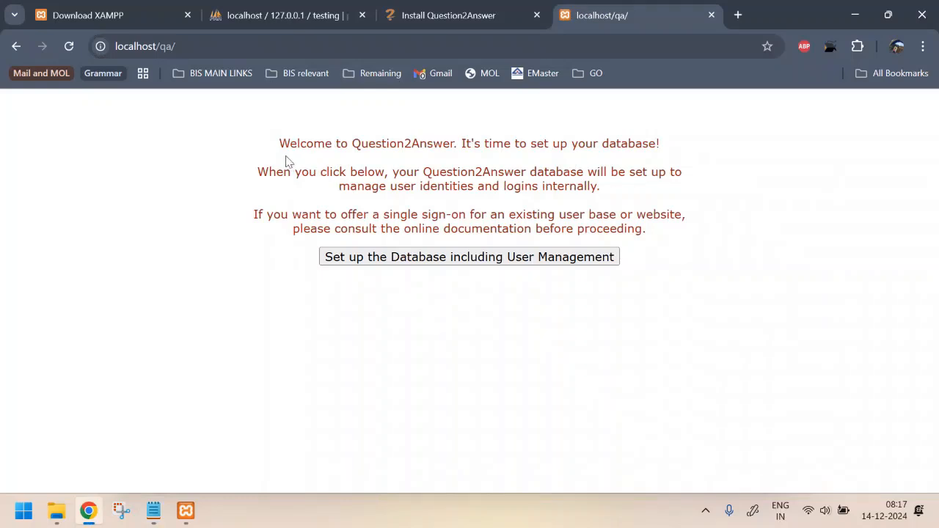
{"action": "left_click", "coordinate": [283, 140]}
{"action": "left_click_drag", "start_coordinate": [283, 139], "coordinate": [698, 144]}
{"action": "left_click", "coordinate": [461, 143]}
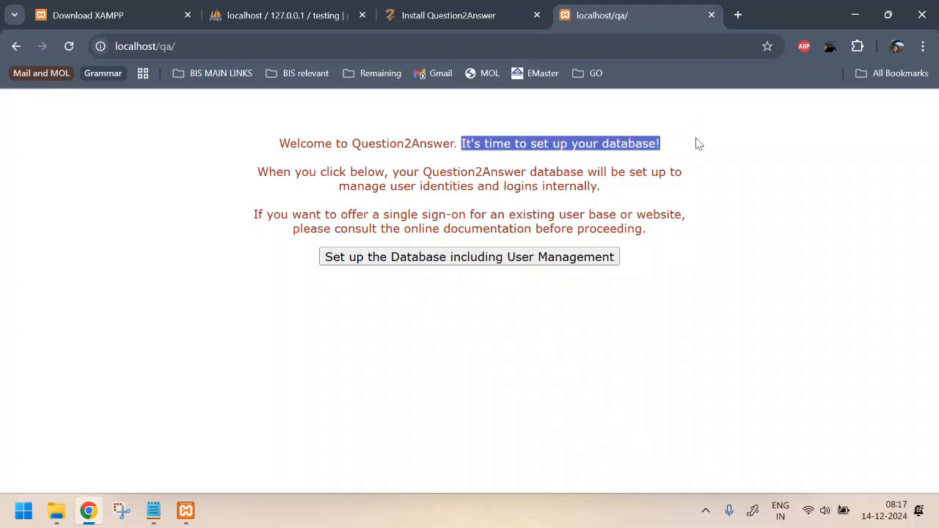
{"action": "left_click", "coordinate": [452, 258]}
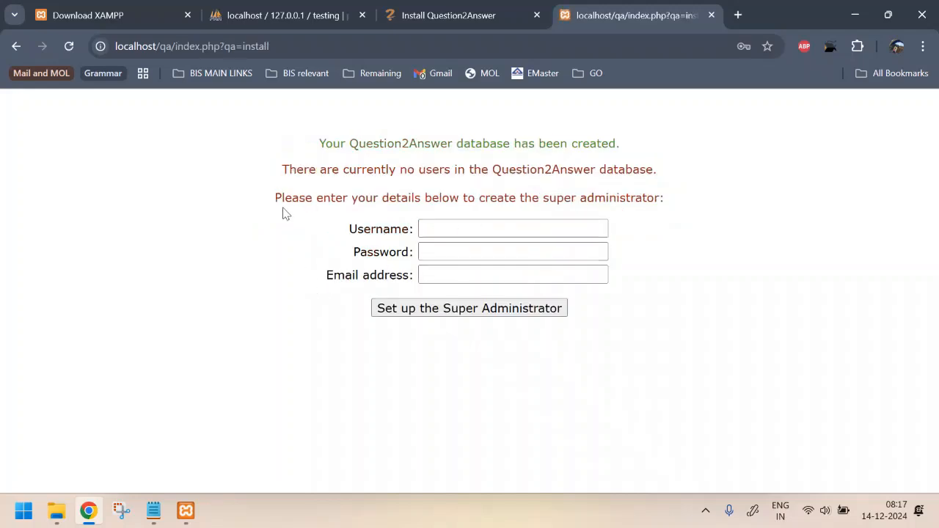
Step: Fill the super administrator username with 'super' from Chrome's autofill
{"action": "left_click_drag", "start_coordinate": [324, 202], "coordinate": [557, 218]}
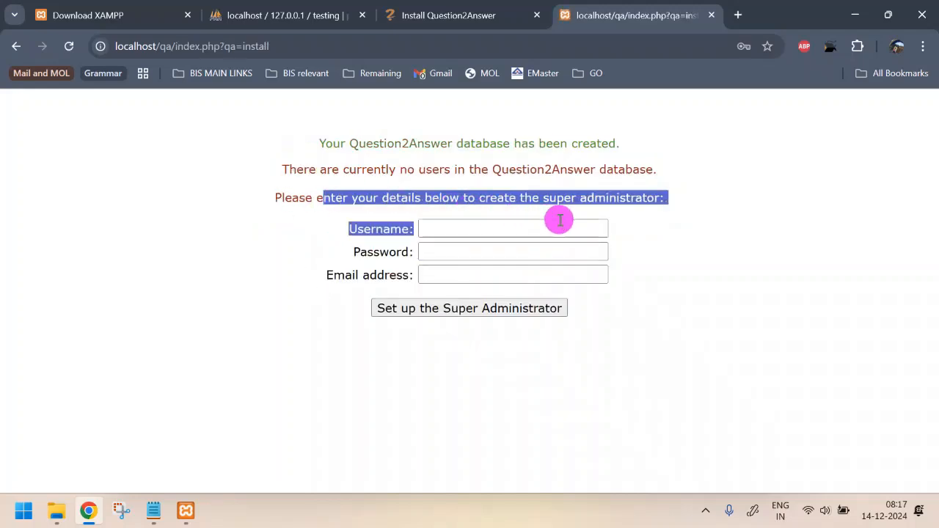
{"action": "left_click", "coordinate": [576, 217]}
{"action": "left_click", "coordinate": [455, 227]}
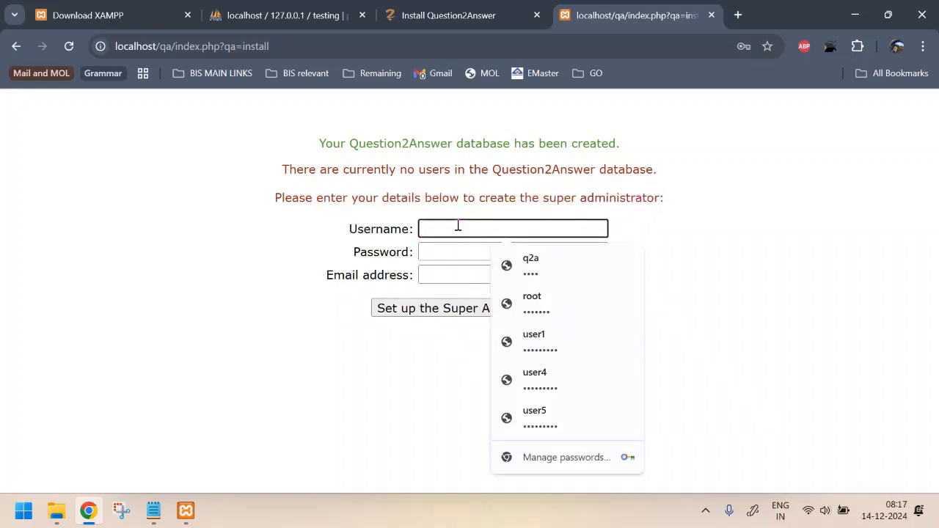
{"action": "type", "text": "suo"}
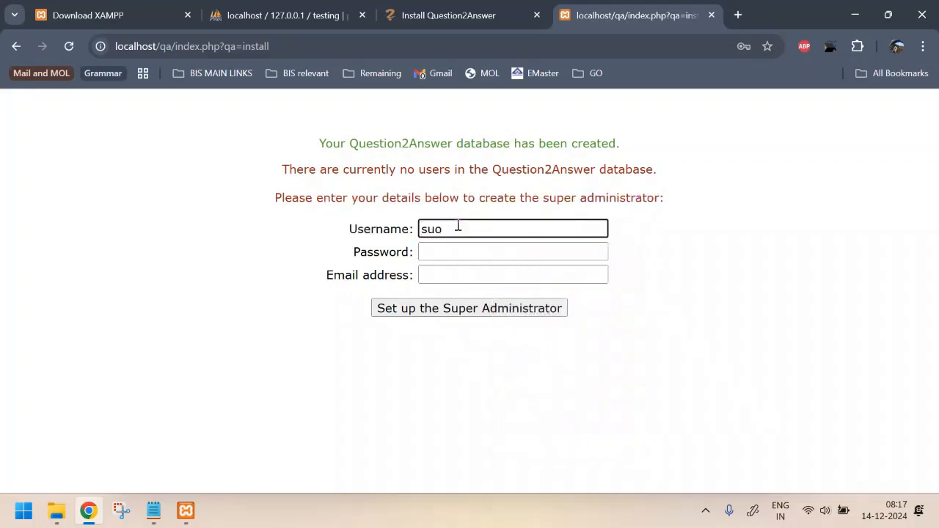
{"action": "key", "text": "BackSpace"}
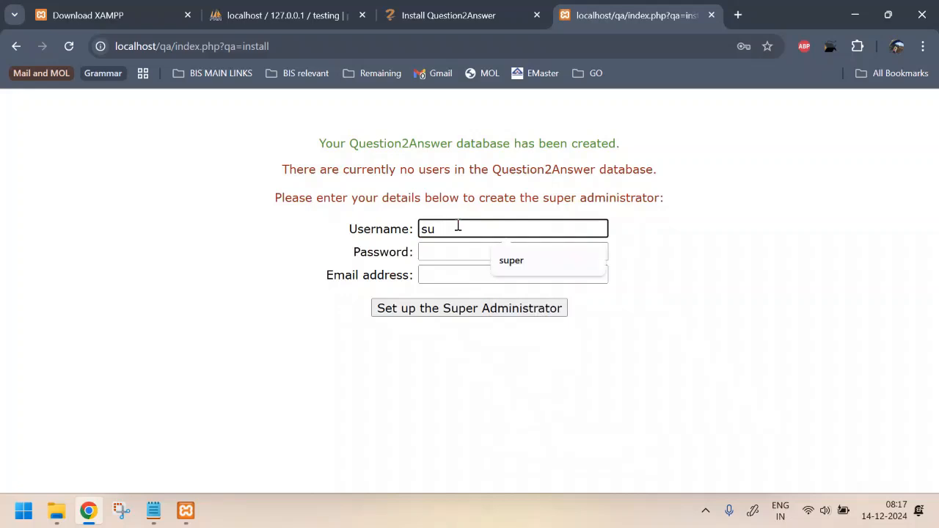
{"action": "left_click", "coordinate": [519, 264]}
Step: Enter the administrator password and begin typing the e-mail address
{"action": "left_click", "coordinate": [486, 250]}
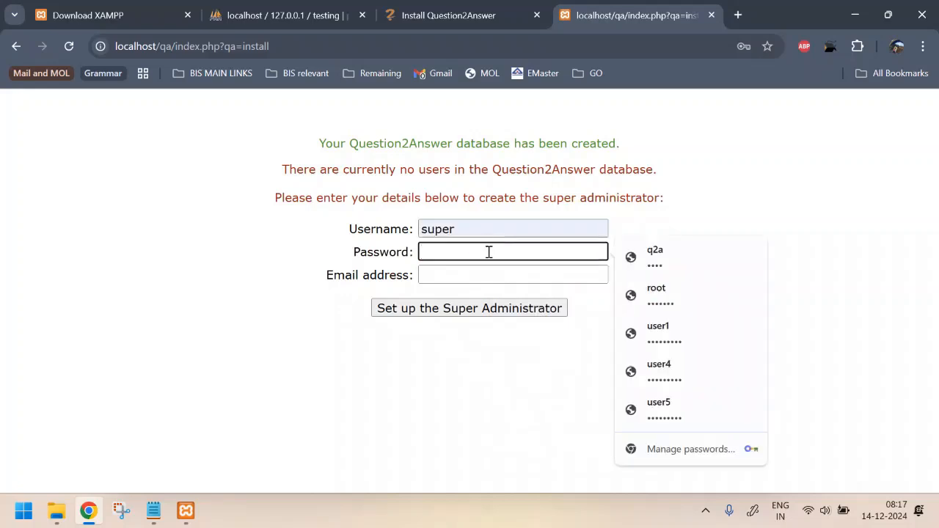
{"action": "type", "text": "1234"}
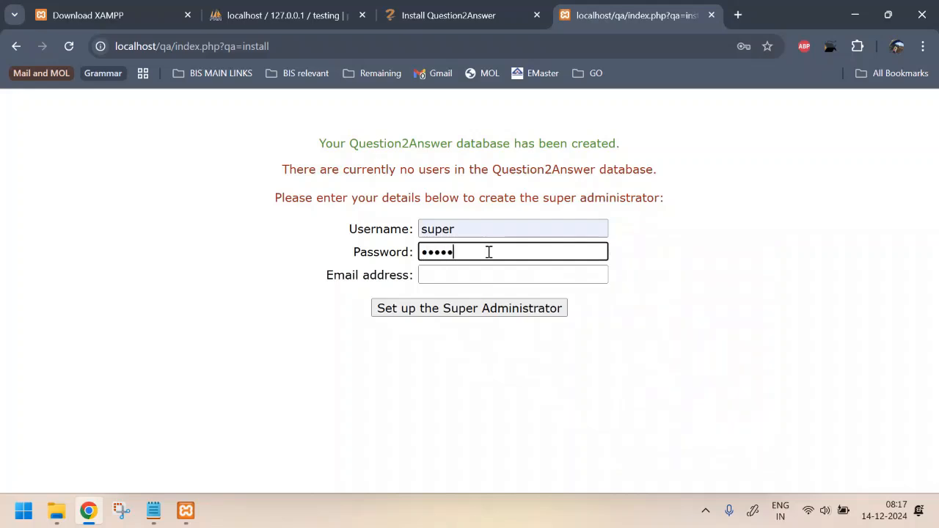
{"action": "type", "text": "56789"}
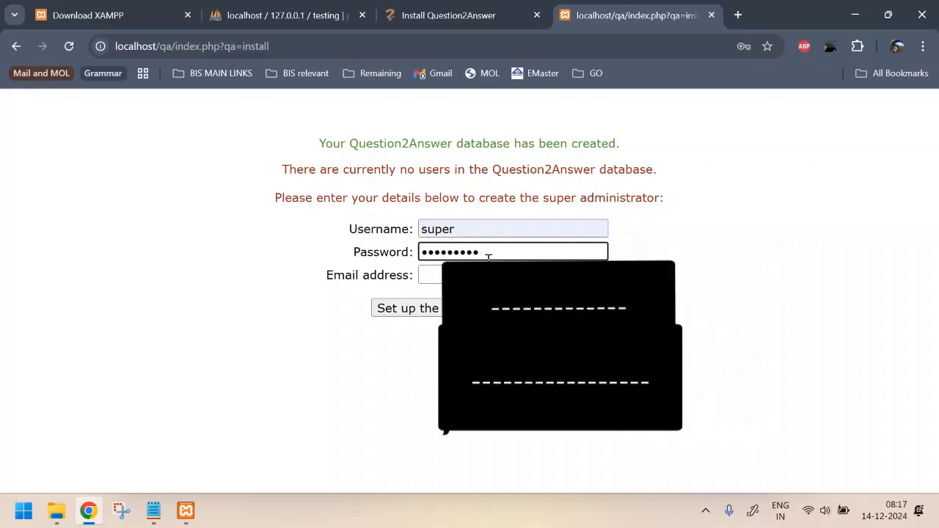
{"action": "key", "text": "Tab"}
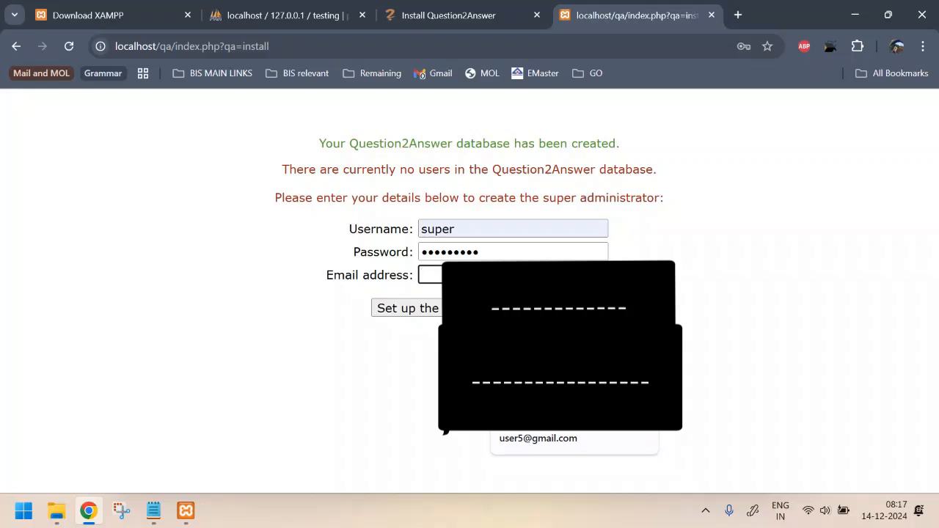
{"action": "type", "text": "csem"}
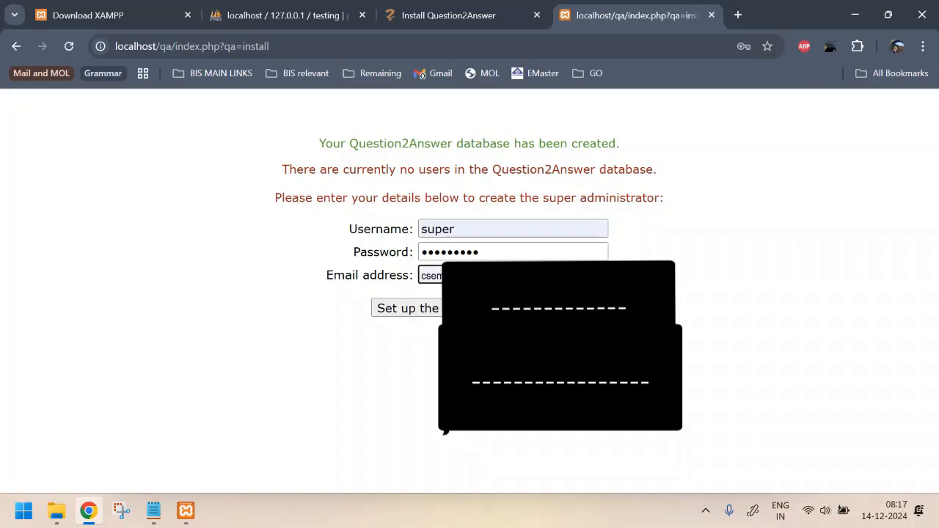
Step: Submit the super administrator form with the suggested e-mail and dismiss the breach warning
{"action": "left_click", "coordinate": [505, 309]}
{"action": "left_click", "coordinate": [505, 309]}
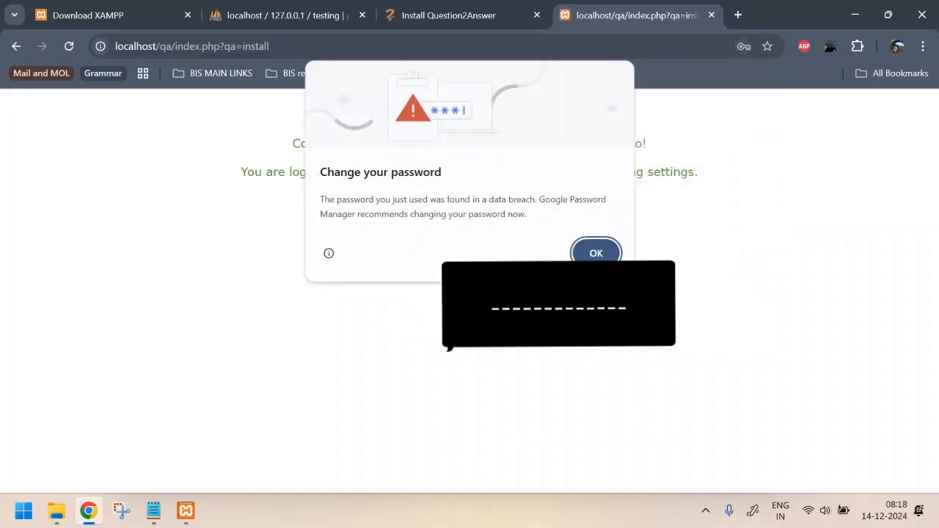
{"action": "left_click", "coordinate": [596, 253]}
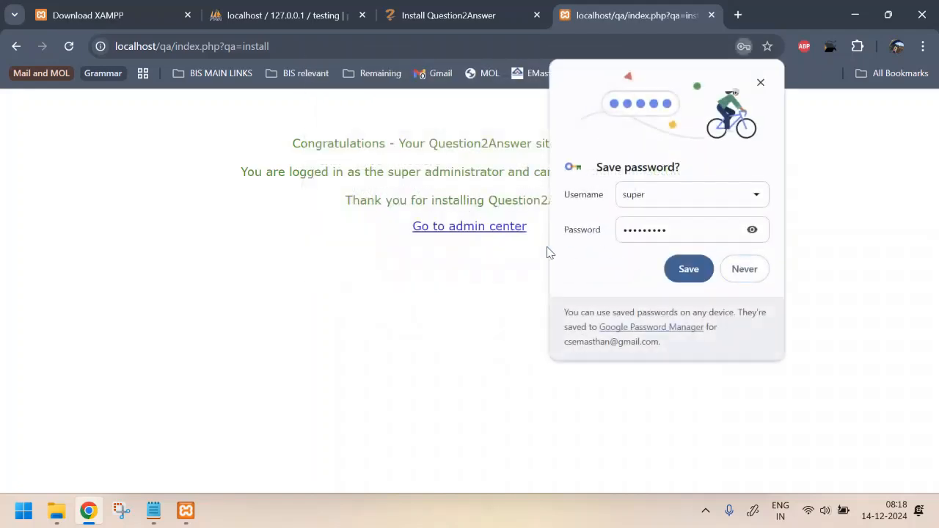
Step: Save the administrator login in Chrome's password manager
{"action": "left_click", "coordinate": [752, 230]}
{"action": "left_click", "coordinate": [752, 230]}
{"action": "left_click", "coordinate": [689, 269]}
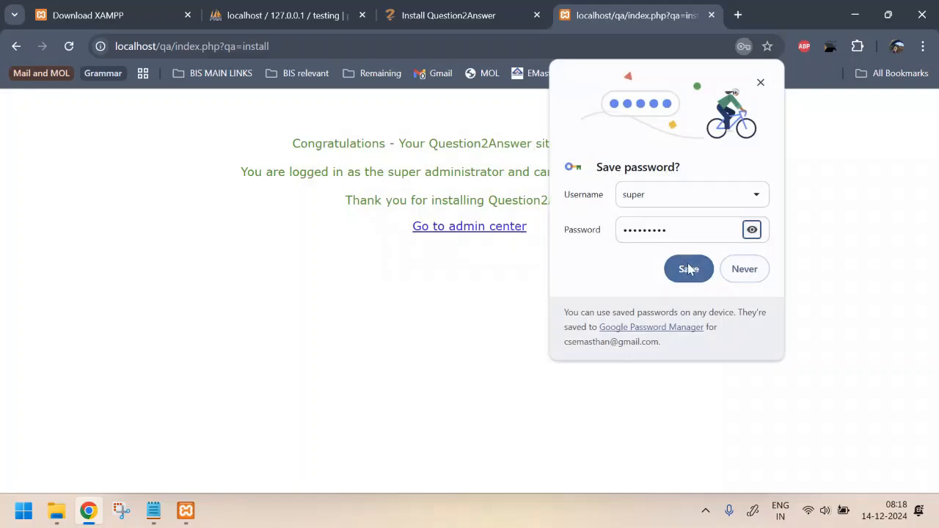
{"action": "left_click", "coordinate": [755, 228]}
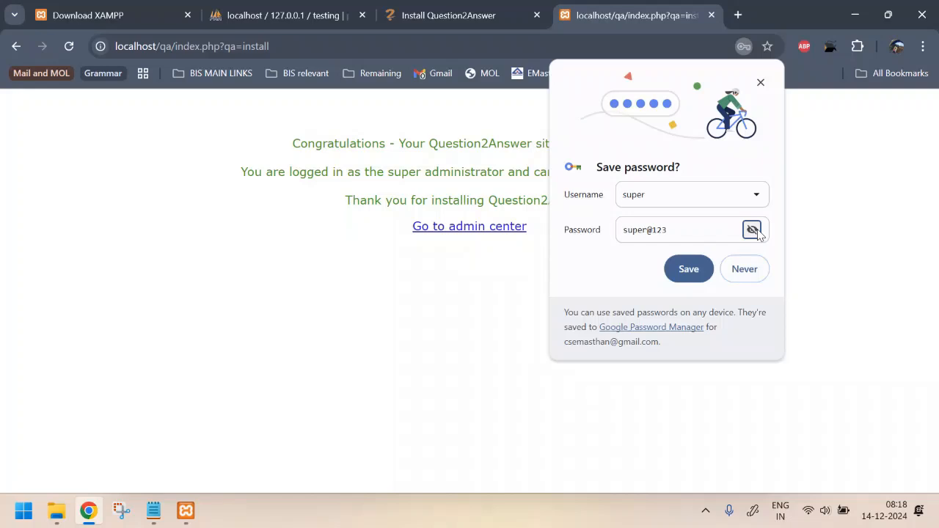
{"action": "left_click", "coordinate": [695, 269]}
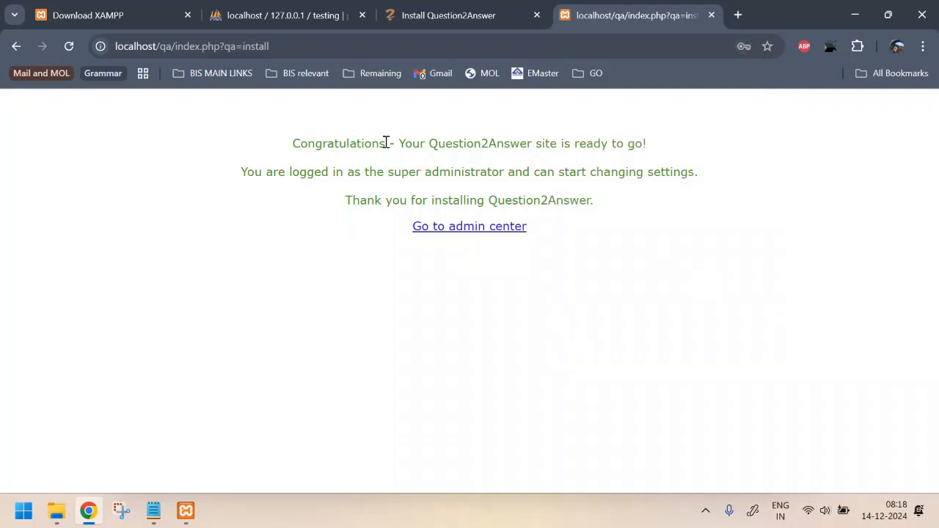
{"action": "left_click_drag", "start_coordinate": [291, 144], "coordinate": [625, 157]}
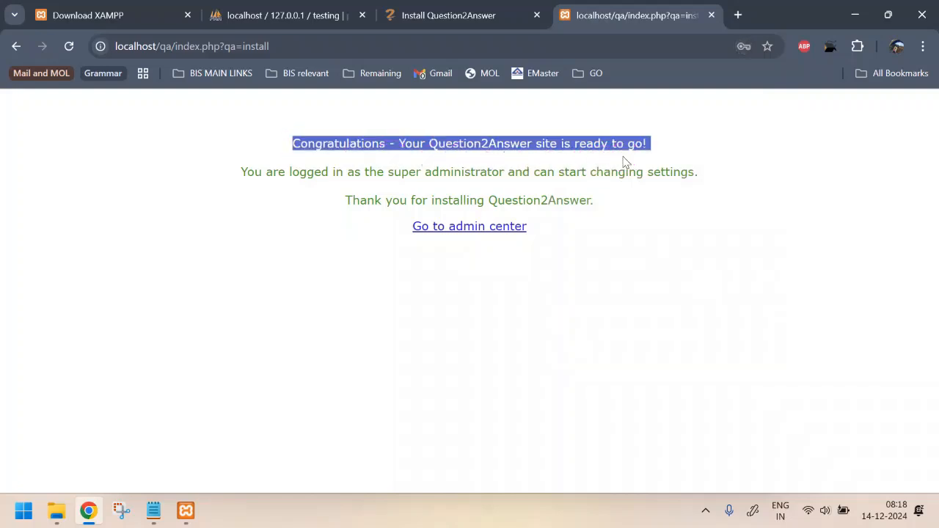
Step: Open the admin center and scroll through the General settings page
{"action": "left_click", "coordinate": [469, 229]}
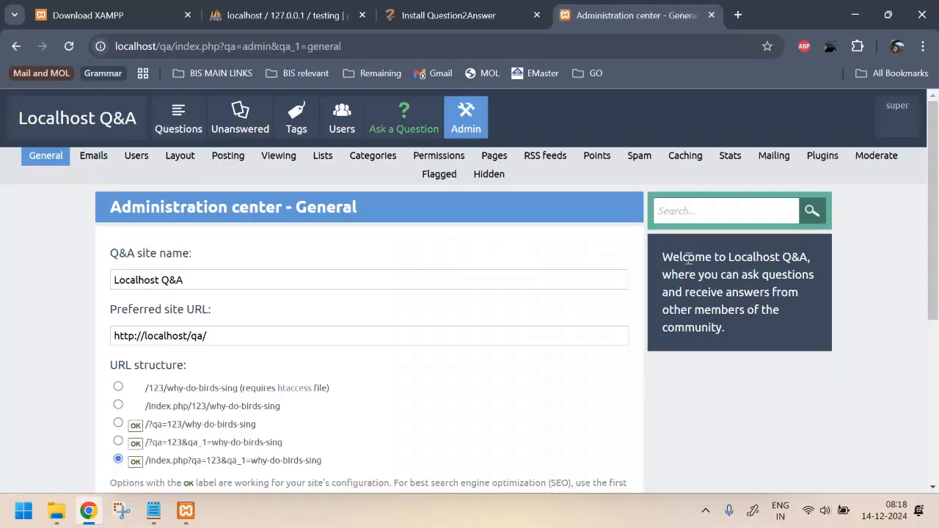
{"action": "scroll", "coordinate": [367, 235], "scroll_direction": "down", "scroll_amount": 4}
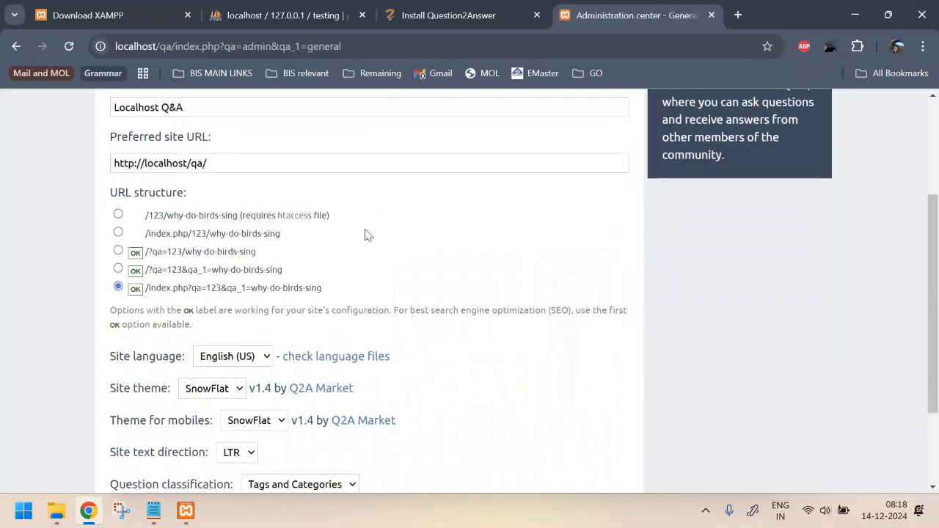
{"action": "scroll", "coordinate": [367, 233], "scroll_direction": "up", "scroll_amount": 4}
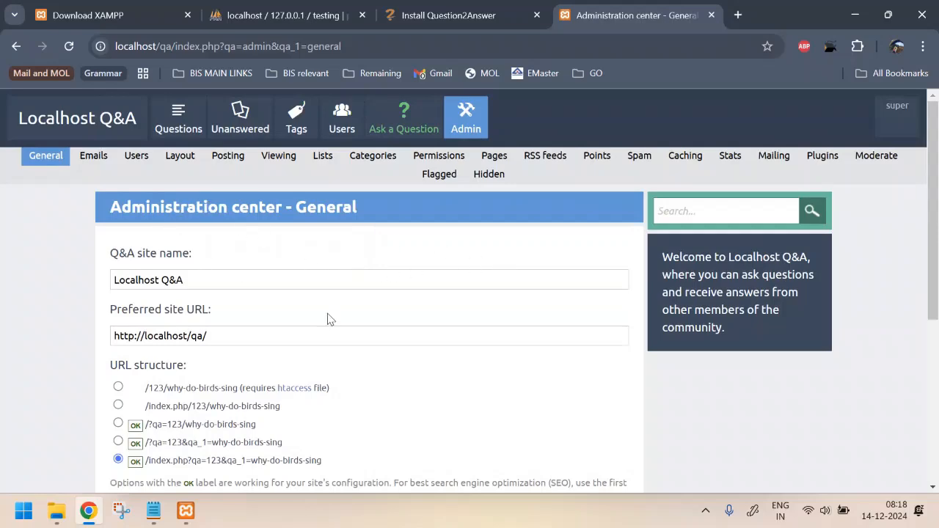
{"action": "scroll", "coordinate": [350, 336], "scroll_direction": "down", "scroll_amount": 5}
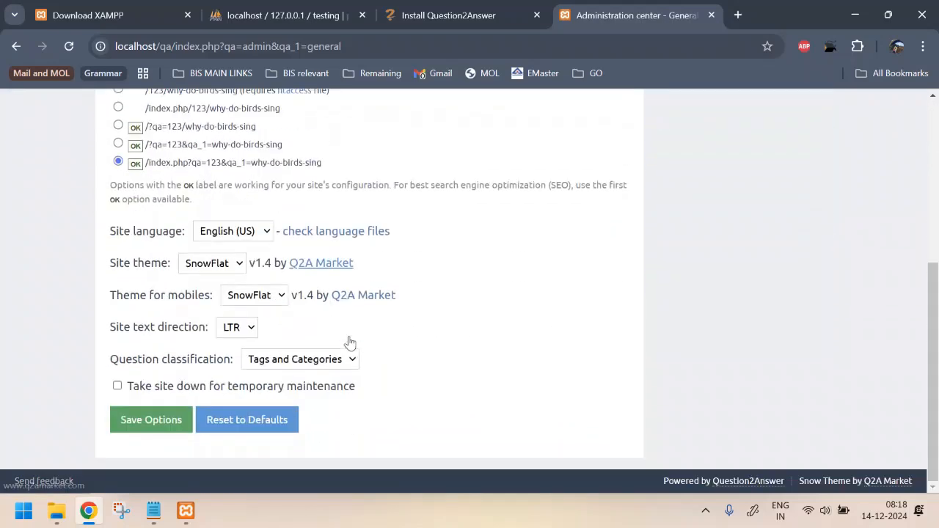
{"action": "scroll", "coordinate": [350, 342], "scroll_direction": "up", "scroll_amount": 4}
{"action": "scroll", "coordinate": [350, 342], "scroll_direction": "up", "scroll_amount": 2}
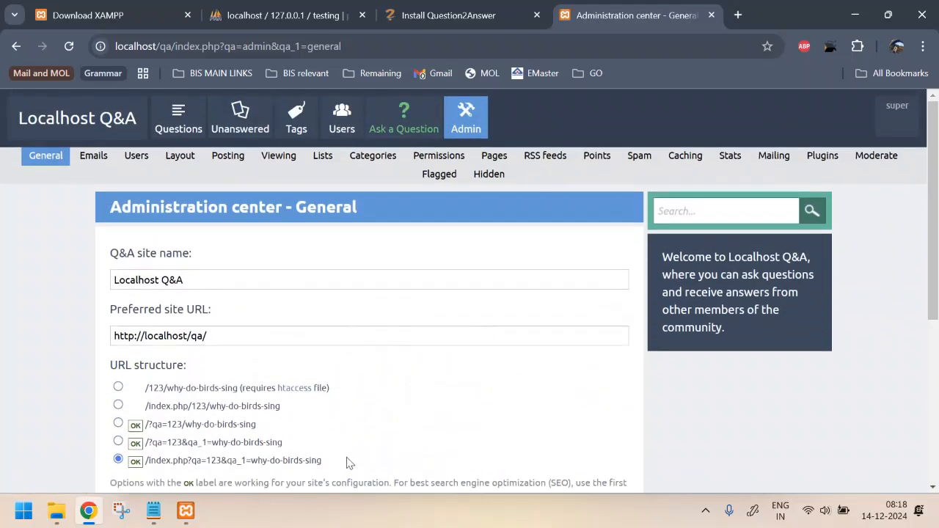
{"action": "key", "text": "ctrl+shift+n"}
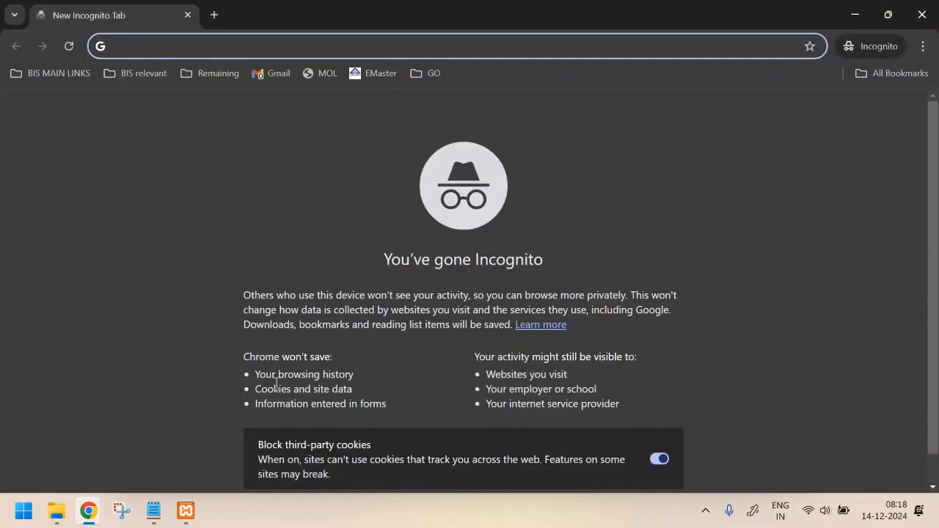
Step: Load localhost/qa/ in the private window and bring up the Login dropdown
{"action": "type", "text": "lo"}
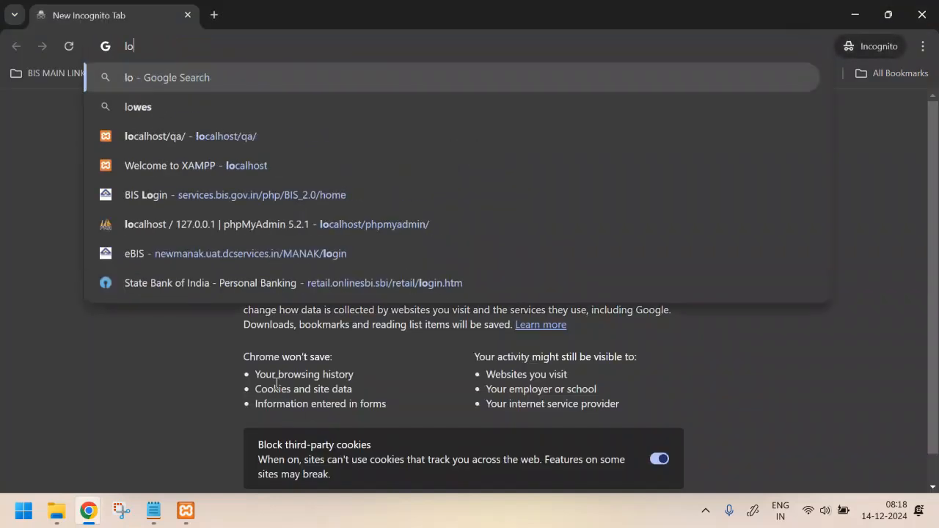
{"action": "type", "text": "calhost/qa/"}
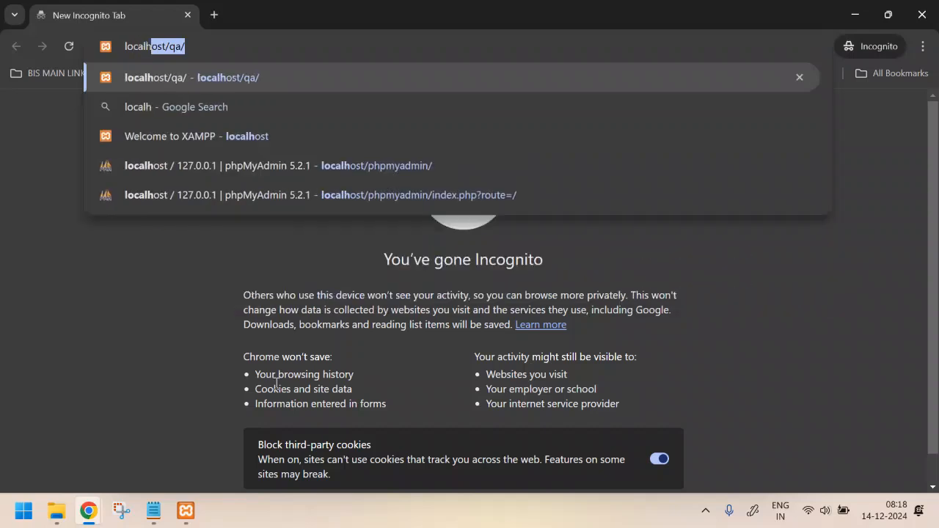
{"action": "key", "text": "Return"}
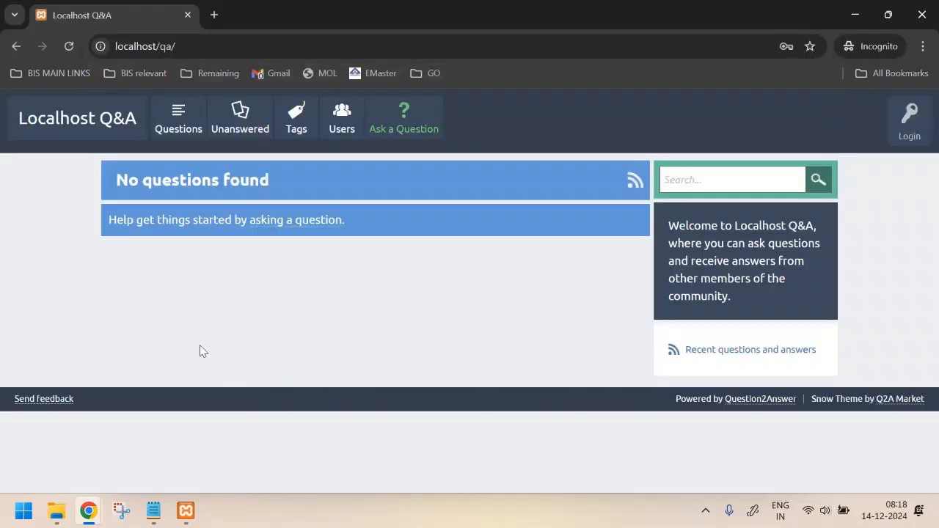
{"action": "left_click", "coordinate": [908, 124]}
{"action": "left_click", "coordinate": [822, 158]}
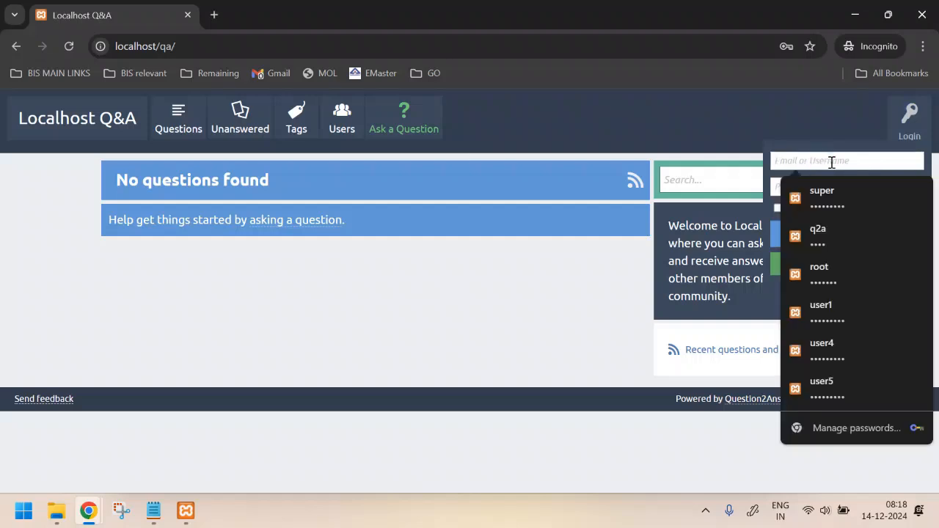
{"action": "left_click", "coordinate": [747, 120]}
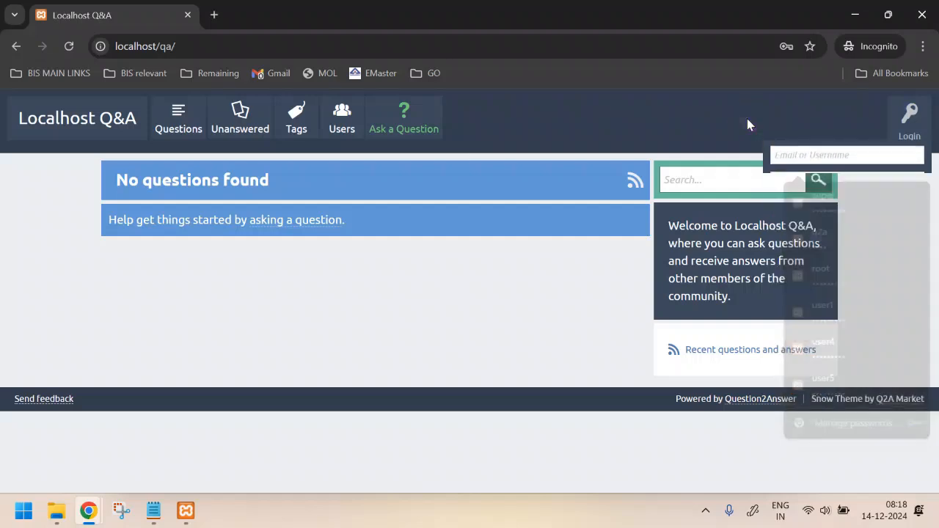
{"action": "left_click", "coordinate": [909, 137]}
Step: Register the user test1 with a password and an e-mail address
{"action": "left_click", "coordinate": [840, 263]}
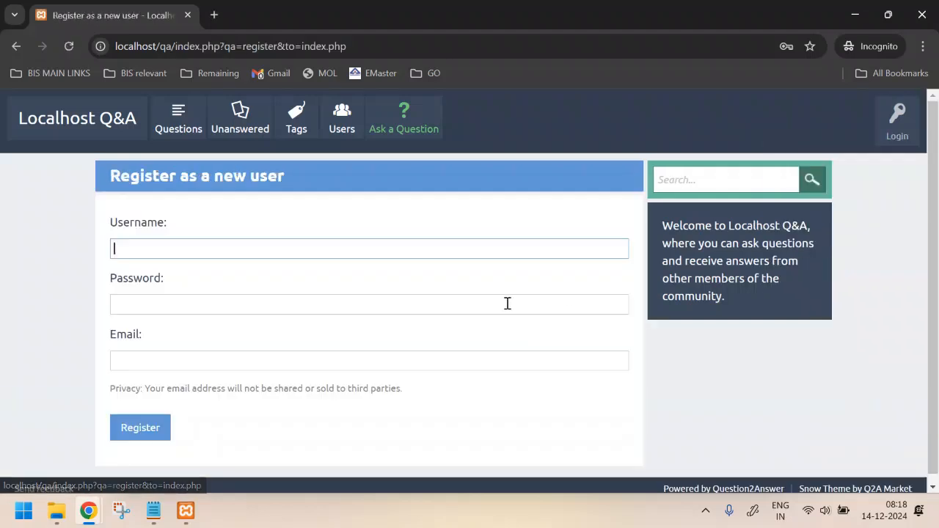
{"action": "left_click", "coordinate": [229, 245]}
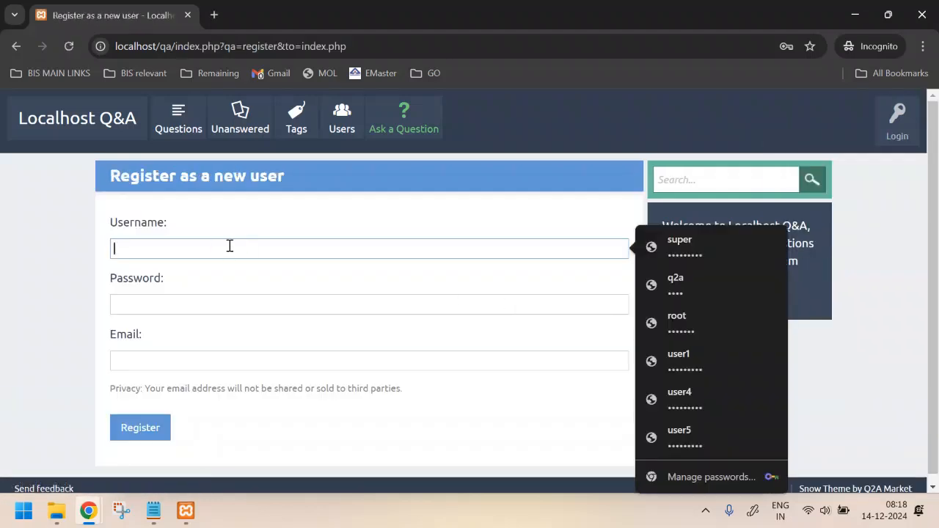
{"action": "type", "text": "te"}
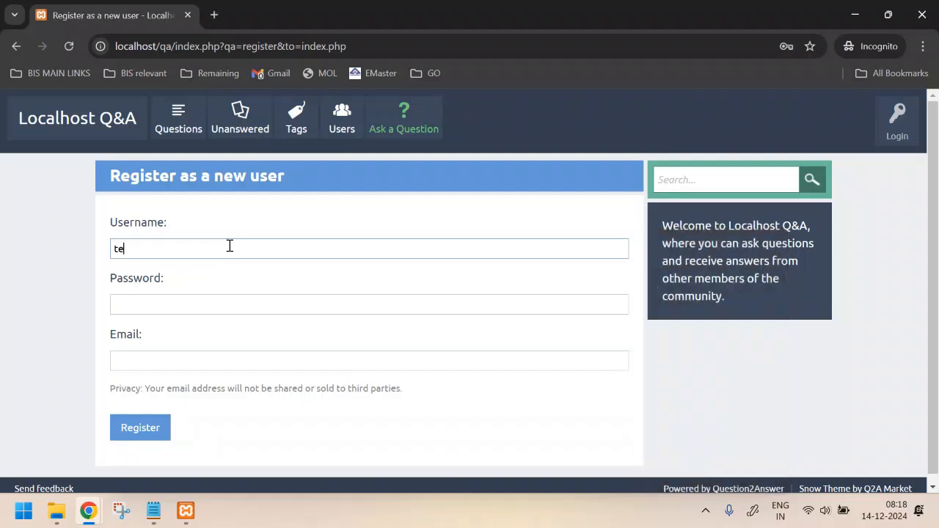
{"action": "type", "text": "st1"}
{"action": "key", "text": "Tab"}
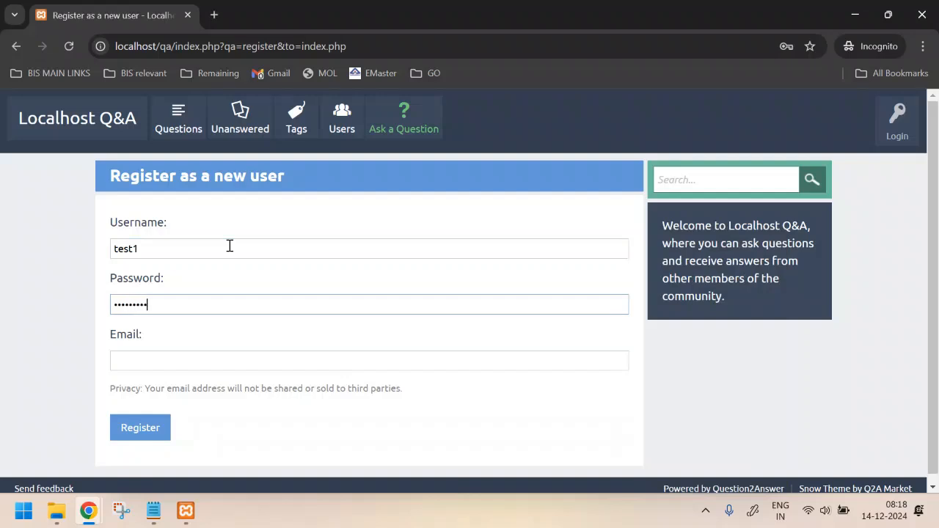
{"action": "key", "text": "Tab"}
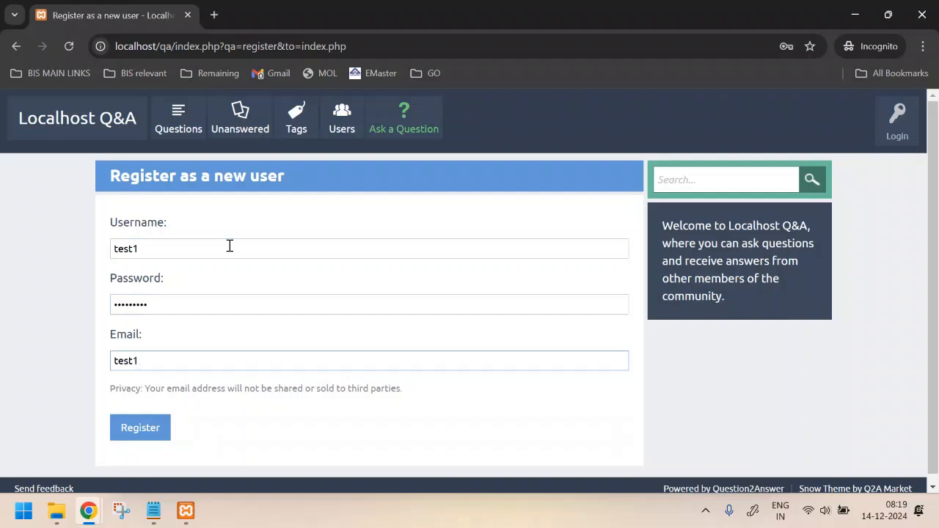
{"action": "left_click", "coordinate": [140, 432]}
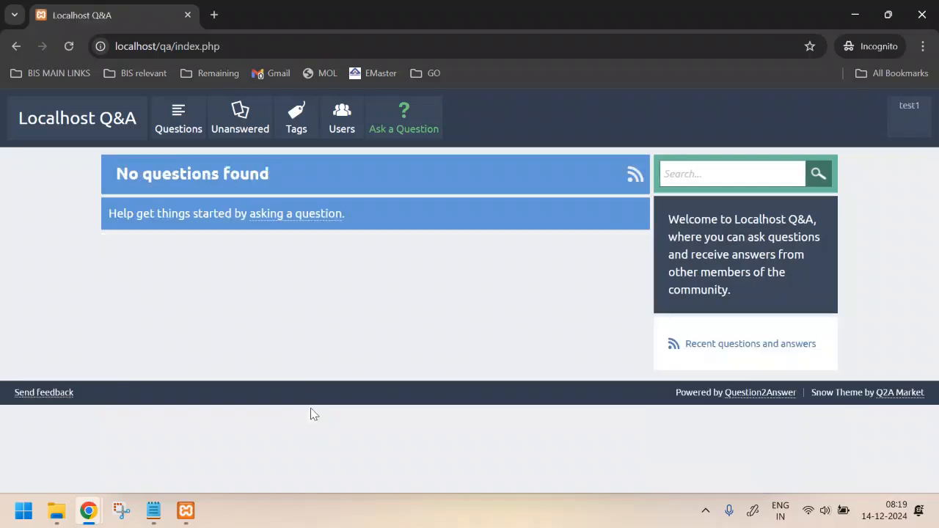
Step: Open test1's My account page via Edit my Profile and inspect the username and e-mail fields
{"action": "left_click", "coordinate": [902, 130]}
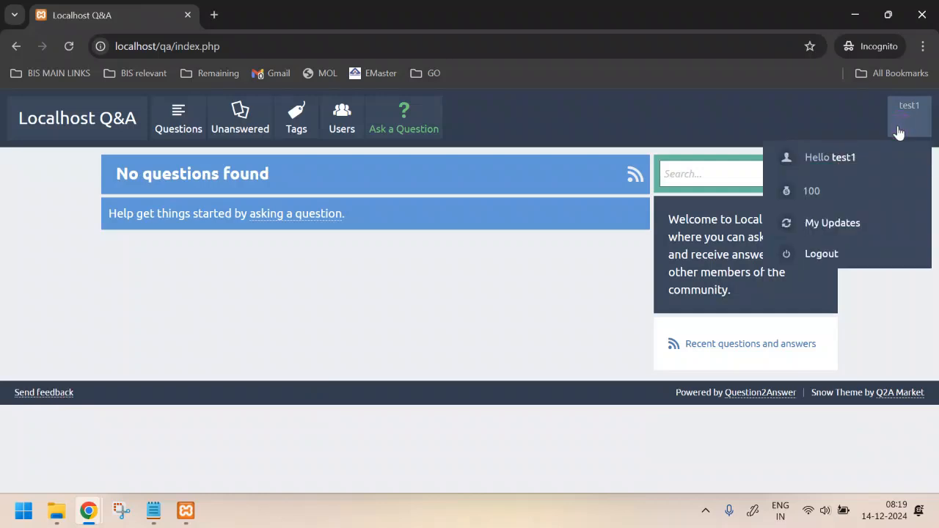
{"action": "left_click", "coordinate": [842, 158]}
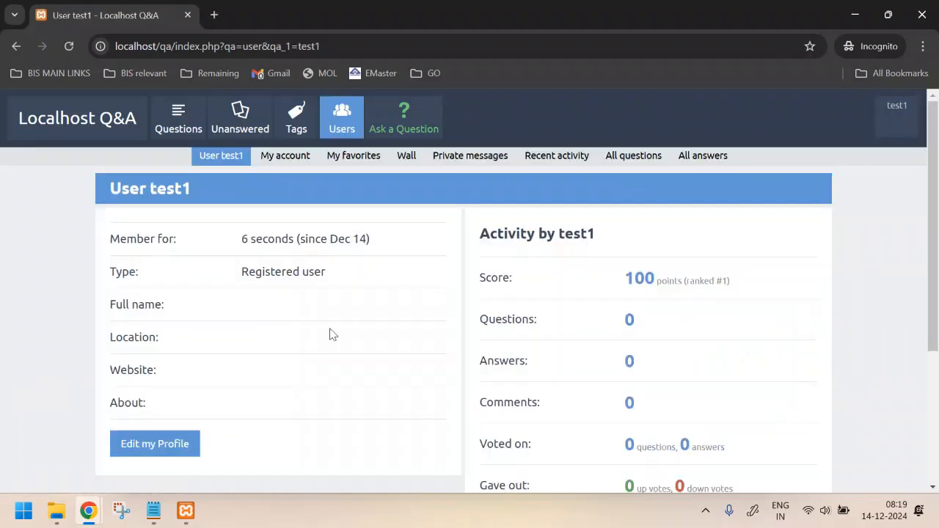
{"action": "left_click", "coordinate": [137, 447]}
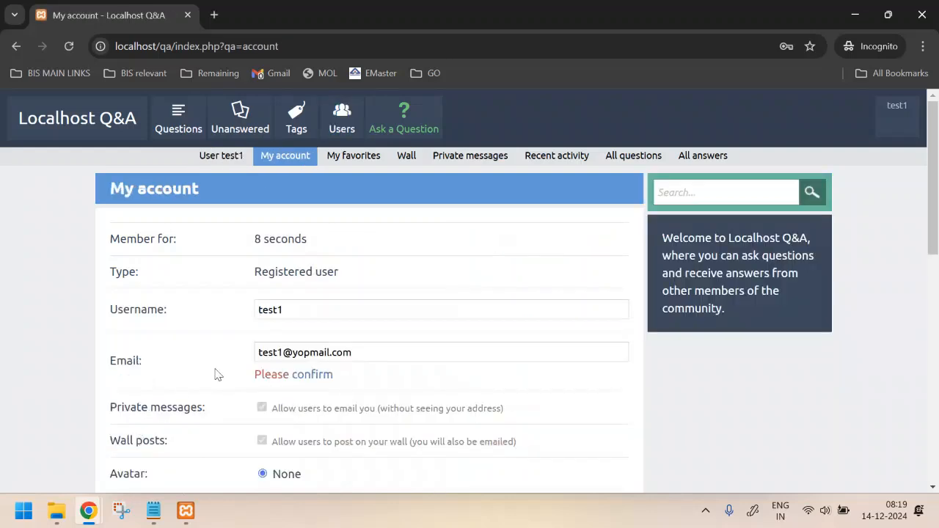
{"action": "left_click", "coordinate": [342, 311]}
{"action": "left_click", "coordinate": [374, 348]}
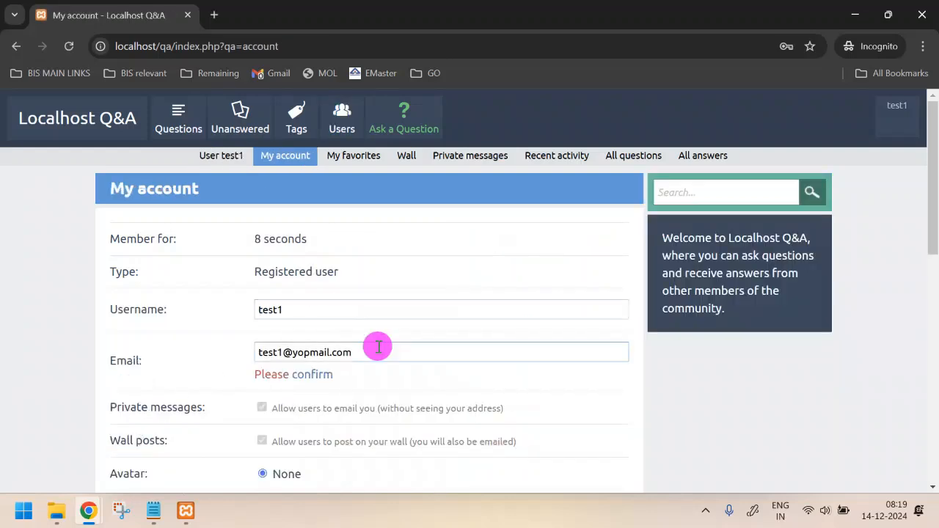
{"action": "scroll", "coordinate": [379, 347], "scroll_direction": "down", "scroll_amount": 8}
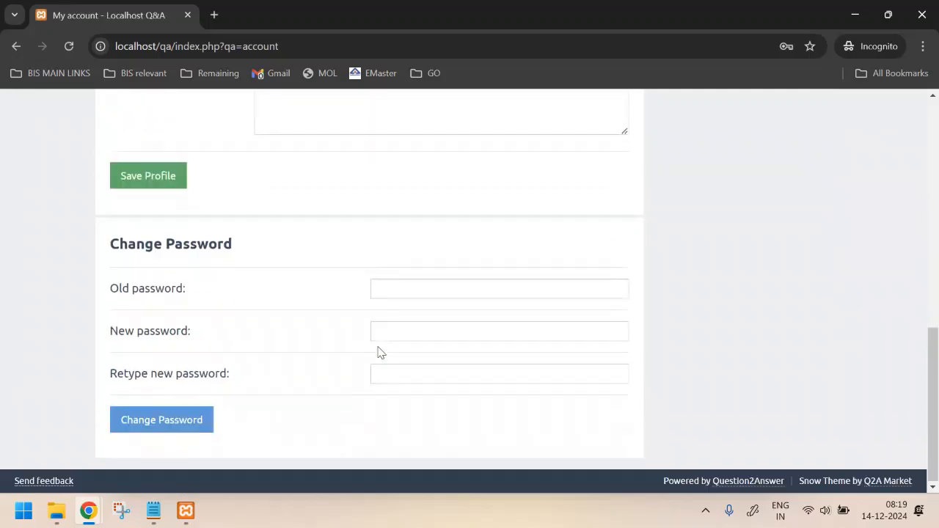
{"action": "scroll", "coordinate": [379, 351], "scroll_direction": "up", "scroll_amount": 8}
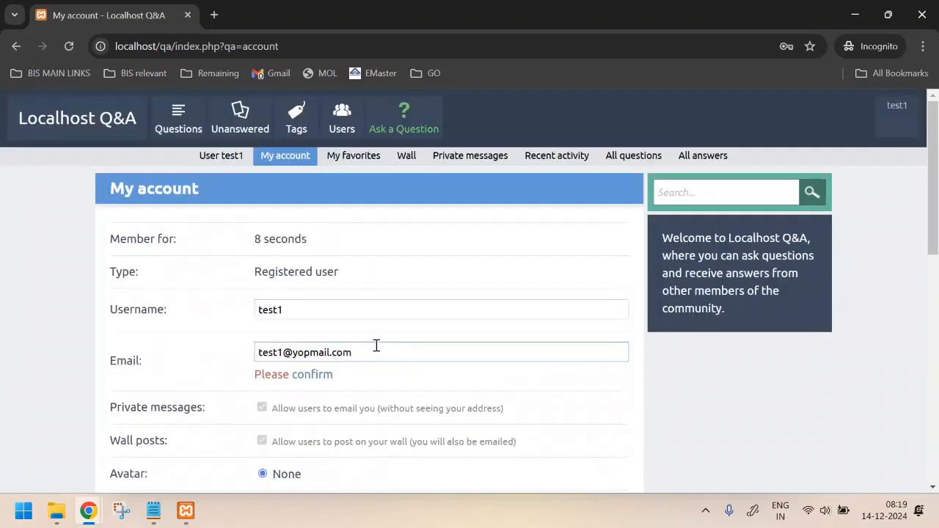
Step: Post 'This is my first question' with details 'I want to know what this site contains' and tag 'tag'
{"action": "left_click", "coordinate": [413, 120]}
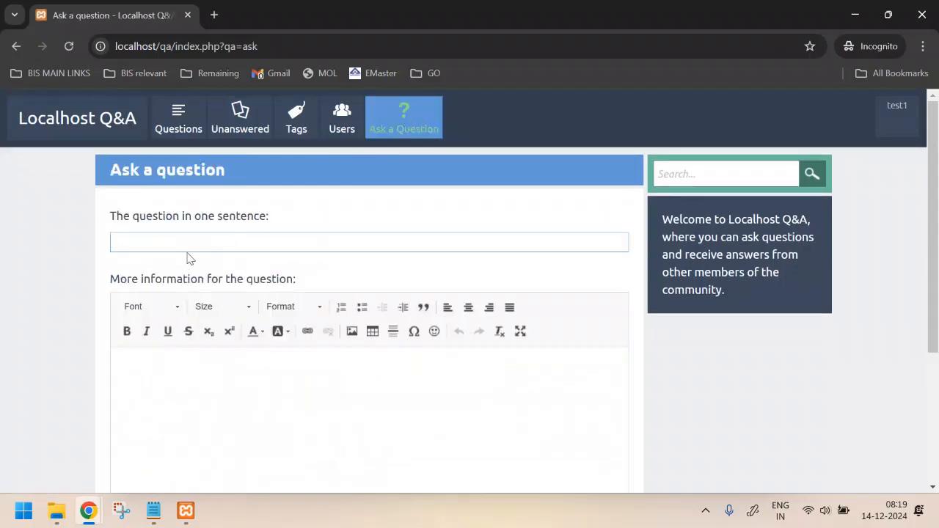
{"action": "type", "text": "This is my first question"}
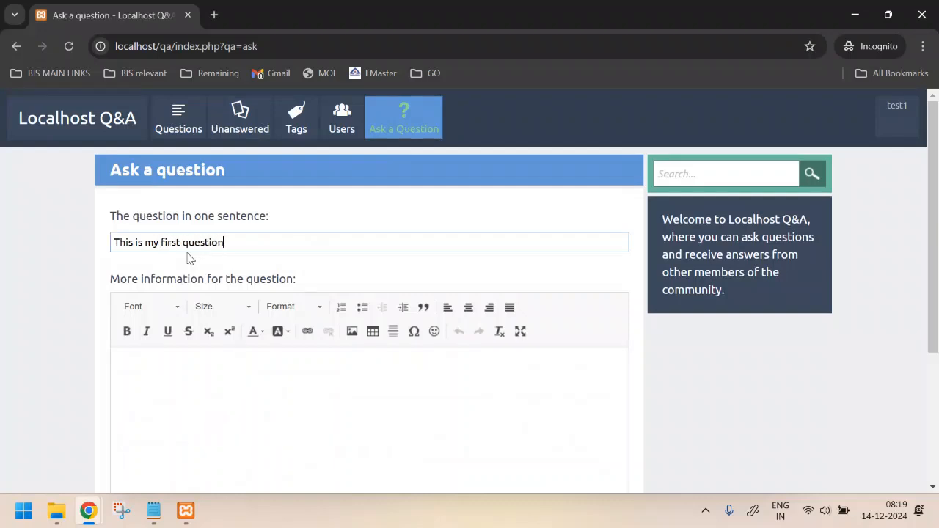
{"action": "left_click", "coordinate": [187, 390]}
{"action": "type", "text": "I"}
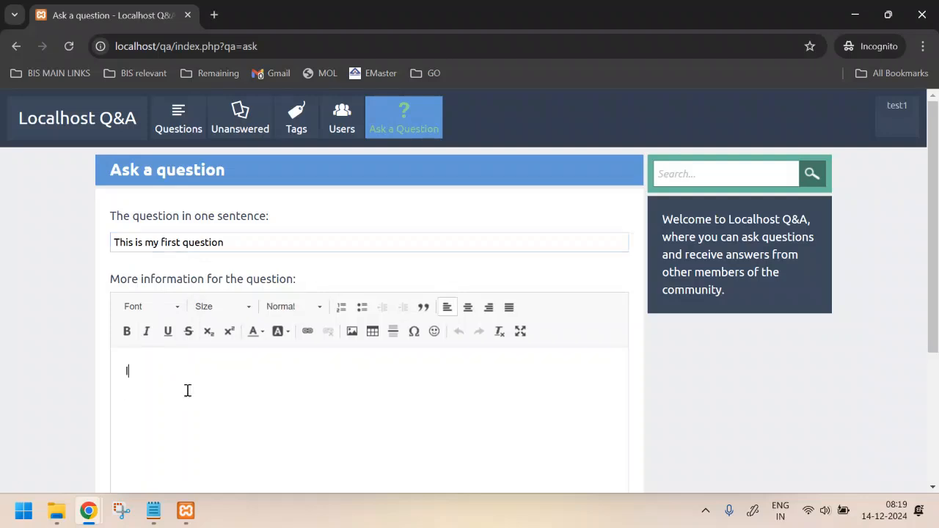
{"action": "type", "text": " want to know what this site contains"}
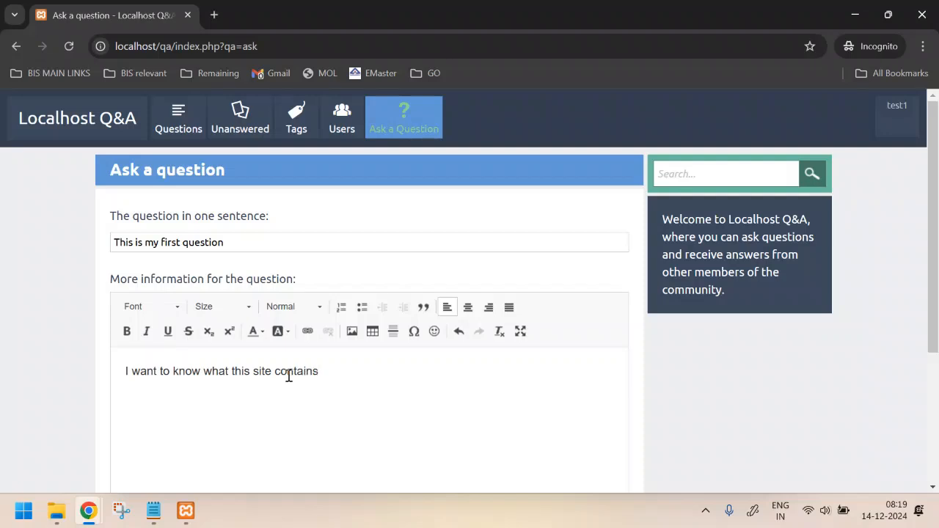
{"action": "scroll", "coordinate": [289, 375], "scroll_direction": "down", "scroll_amount": 3}
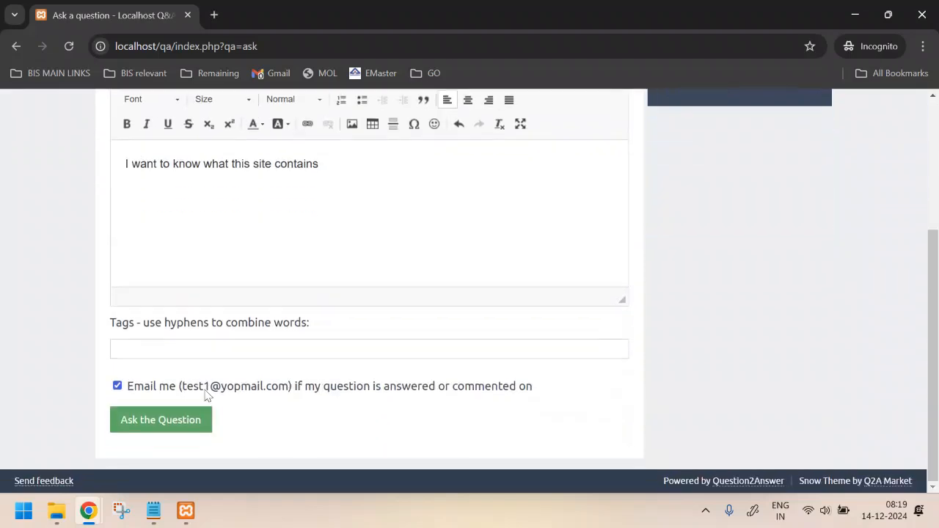
{"action": "left_click", "coordinate": [141, 354]}
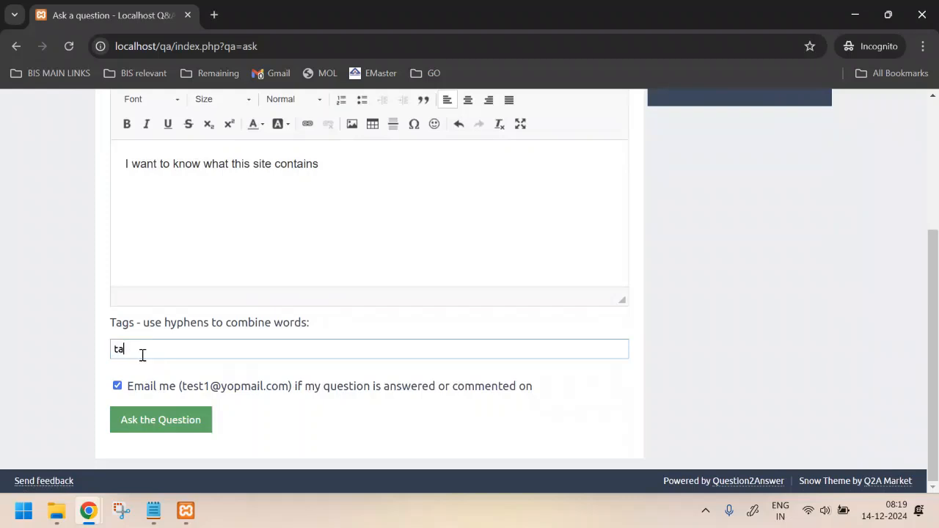
{"action": "left_click", "coordinate": [174, 424]}
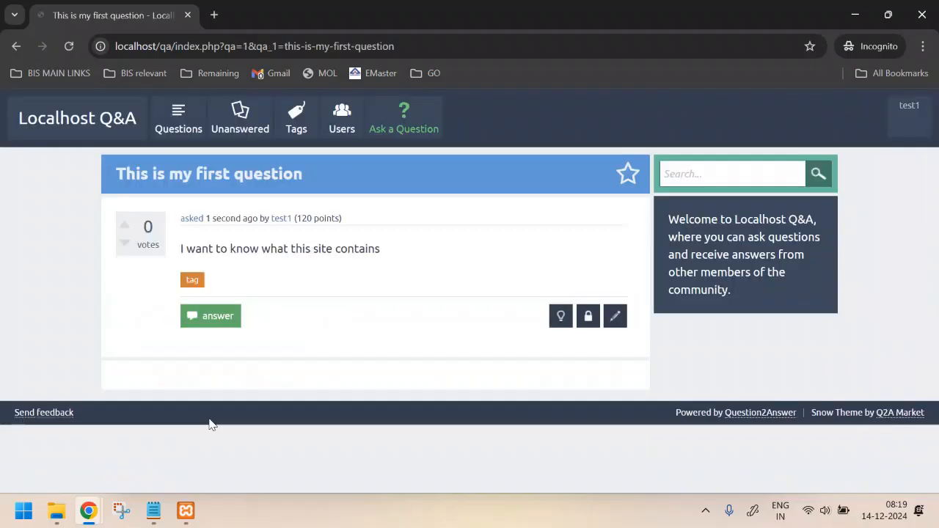
{"action": "left_click", "coordinate": [184, 131]}
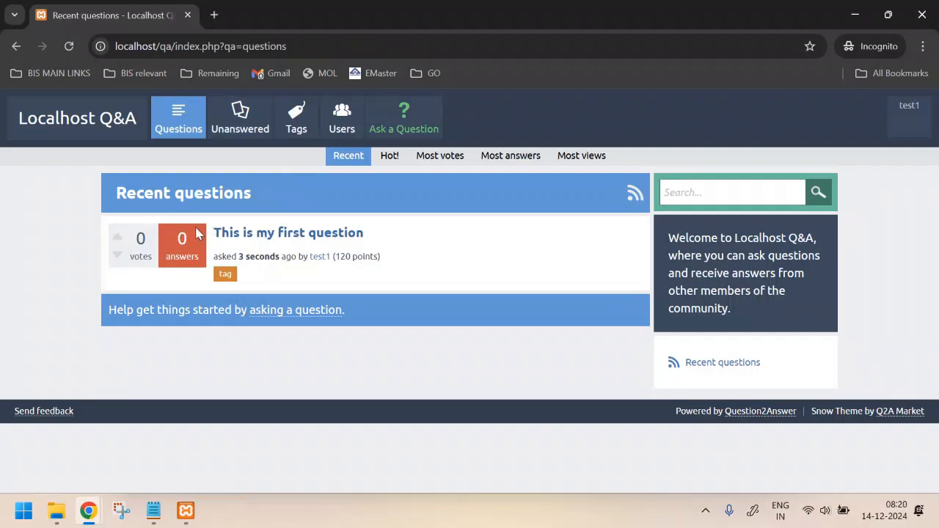
{"action": "left_click", "coordinate": [298, 232]}
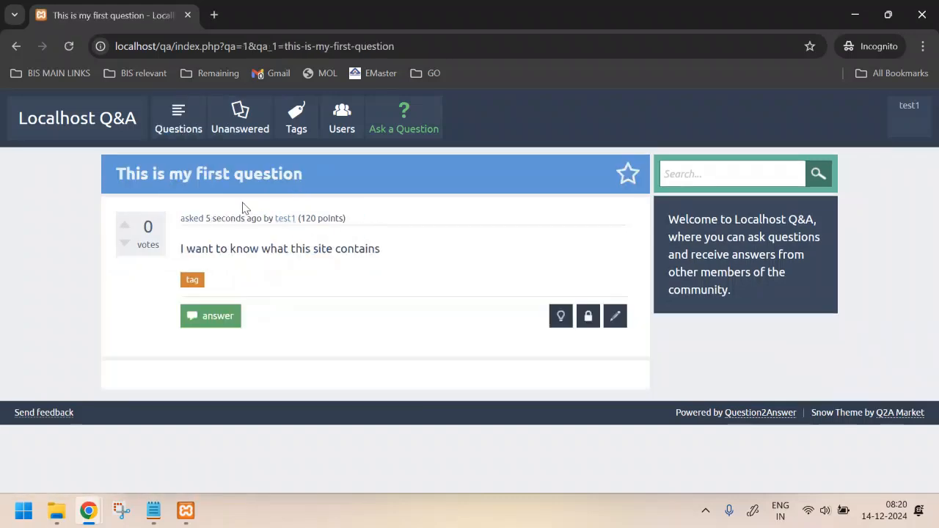
{"action": "left_click", "coordinate": [209, 316]}
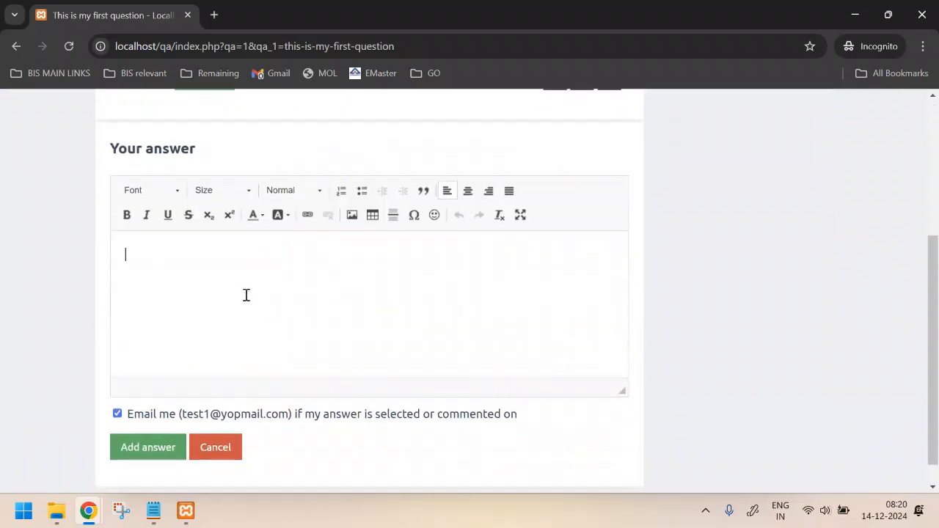
{"action": "left_click", "coordinate": [215, 446]}
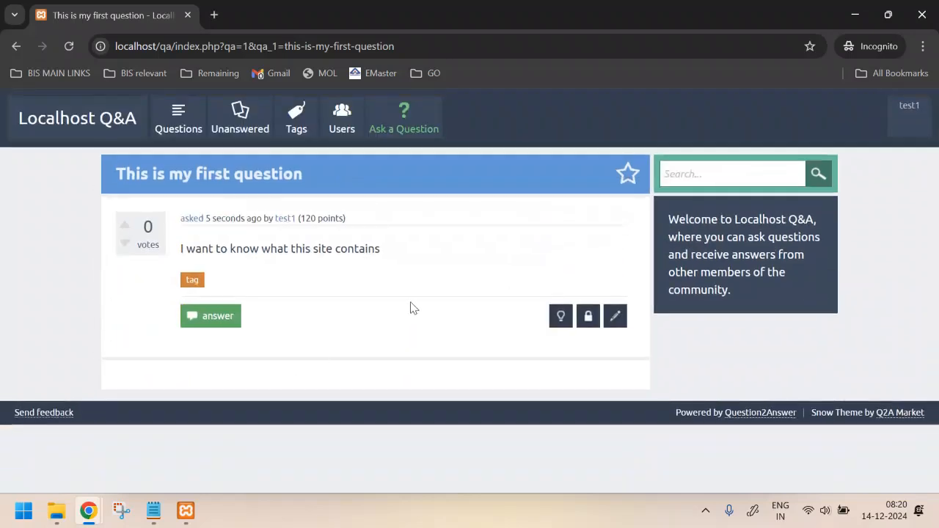
Step: Compare the admin and question windows, then return to the General settings
{"action": "key", "text": "alt+Tab"}
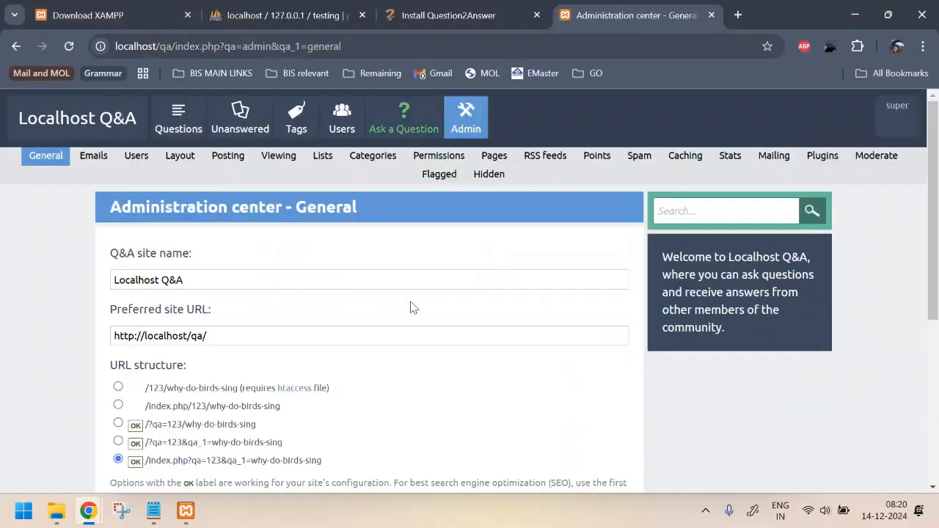
{"action": "scroll", "coordinate": [410, 254], "scroll_direction": "down", "scroll_amount": 3}
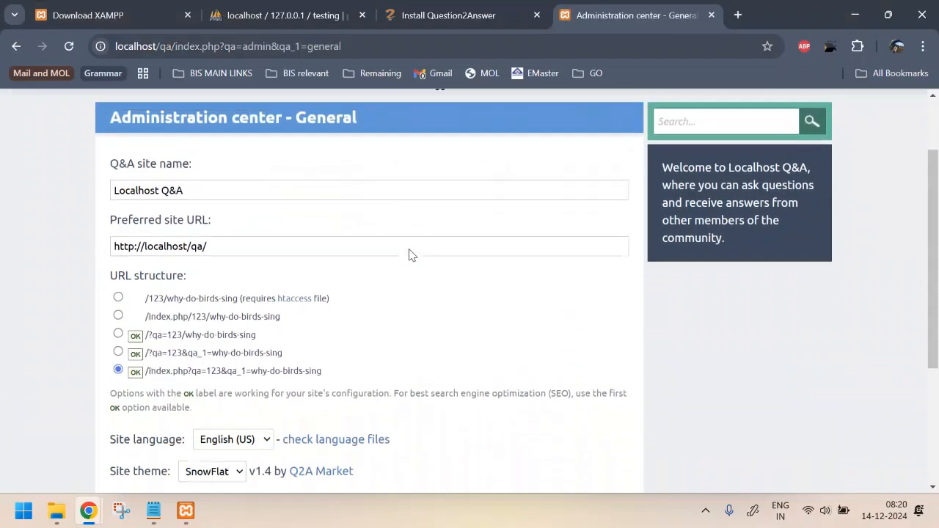
{"action": "scroll", "coordinate": [409, 254], "scroll_direction": "up", "scroll_amount": 1}
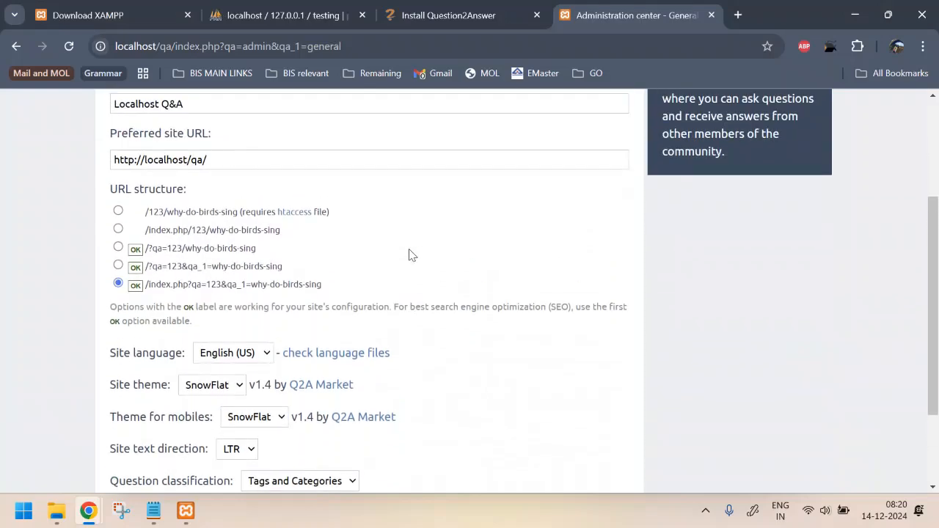
{"action": "key", "text": "alt+Tab"}
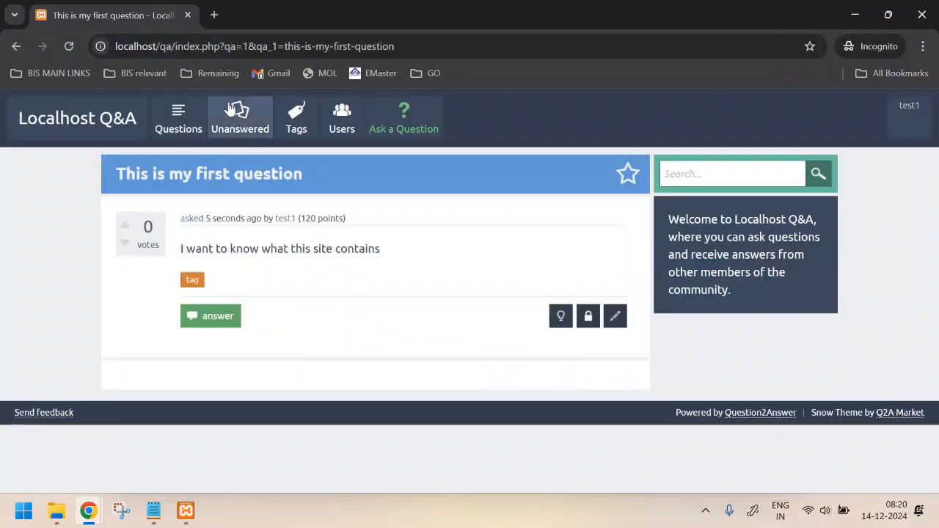
{"action": "left_click_drag", "start_coordinate": [173, 47], "coordinate": [273, 49]}
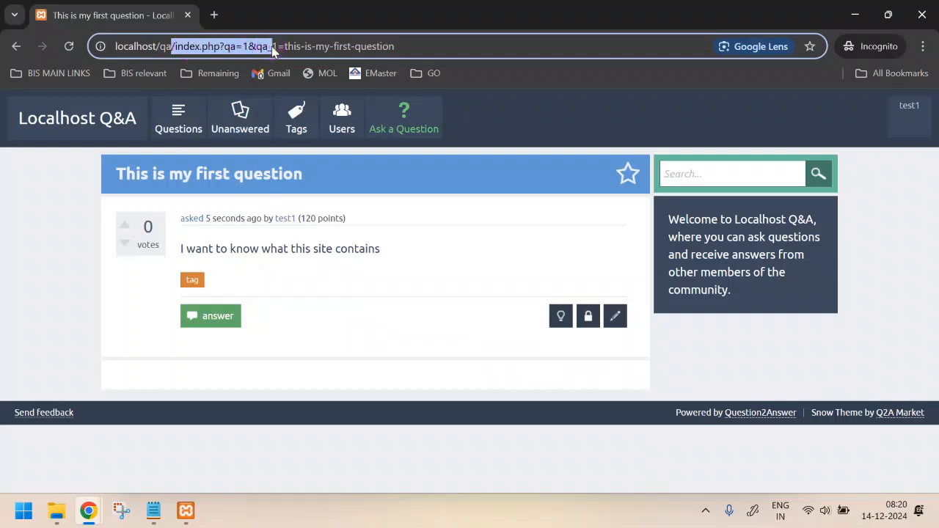
{"action": "key", "text": "alt+Tab"}
{"action": "scroll", "coordinate": [355, 246], "scroll_direction": "down", "scroll_amount": 1}
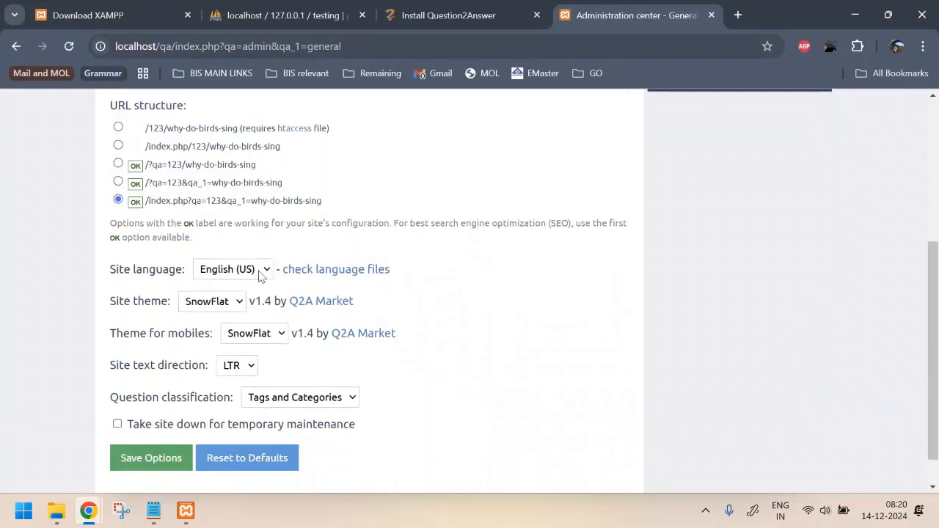
Step: Review the dropdowns, keeping English (US), SnowFlat themes, LTR direction, and Tags and Categories
{"action": "left_click", "coordinate": [257, 270]}
{"action": "left_click", "coordinate": [257, 270]}
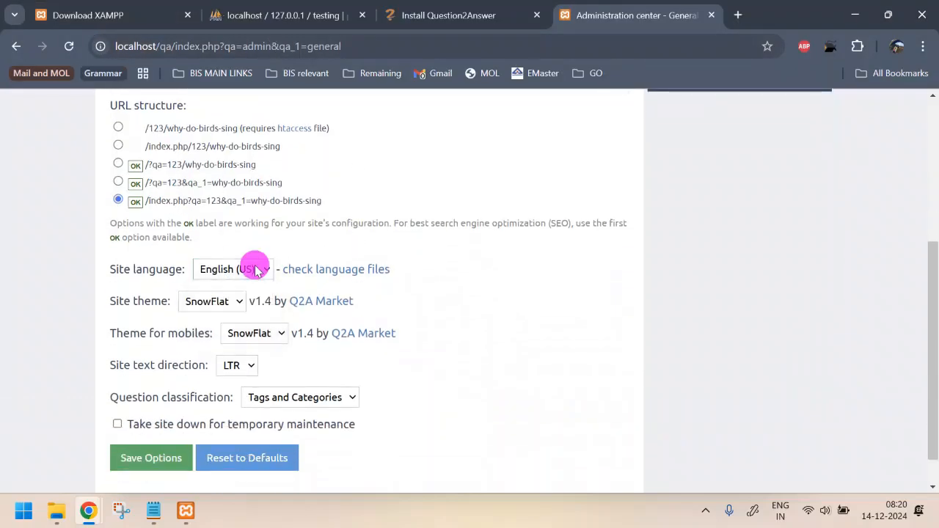
{"action": "left_click", "coordinate": [220, 304]}
{"action": "left_click", "coordinate": [224, 305]}
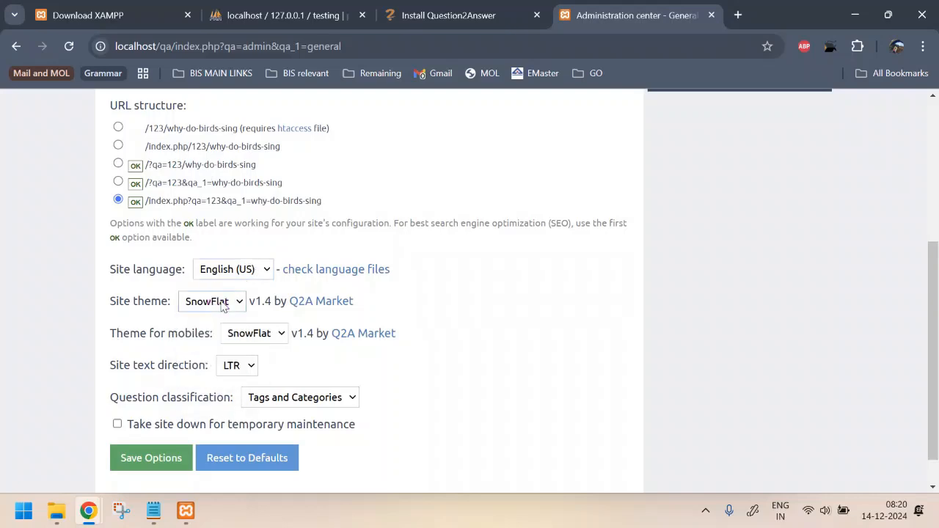
{"action": "left_click", "coordinate": [272, 334]}
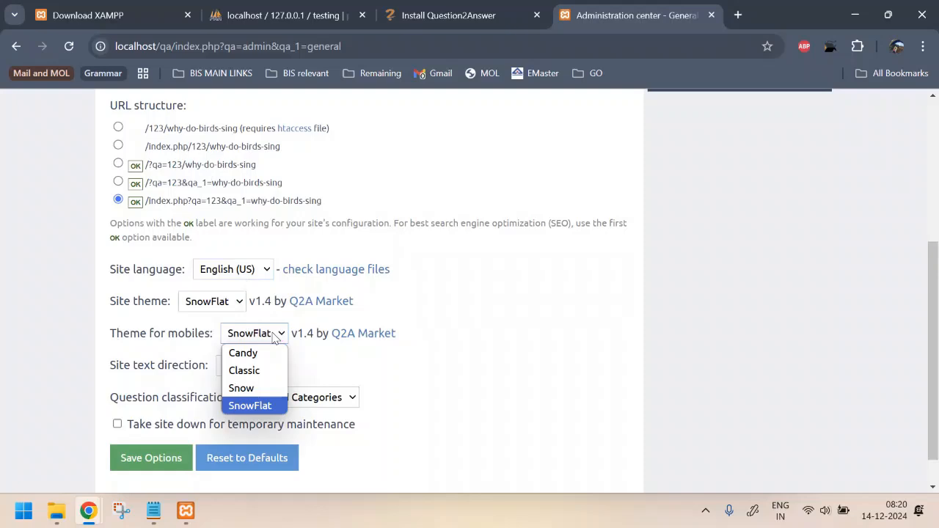
{"action": "left_click", "coordinate": [277, 337]}
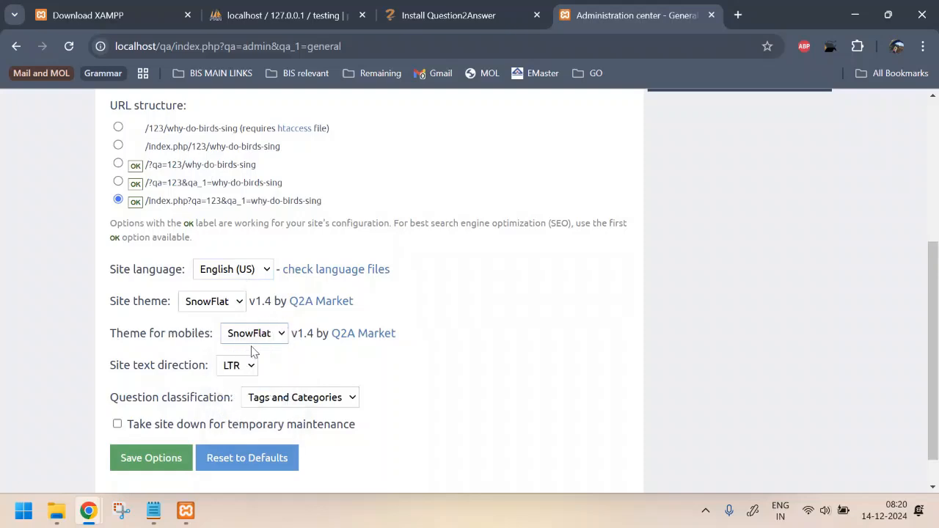
{"action": "left_click", "coordinate": [250, 373]}
{"action": "left_click", "coordinate": [247, 367]}
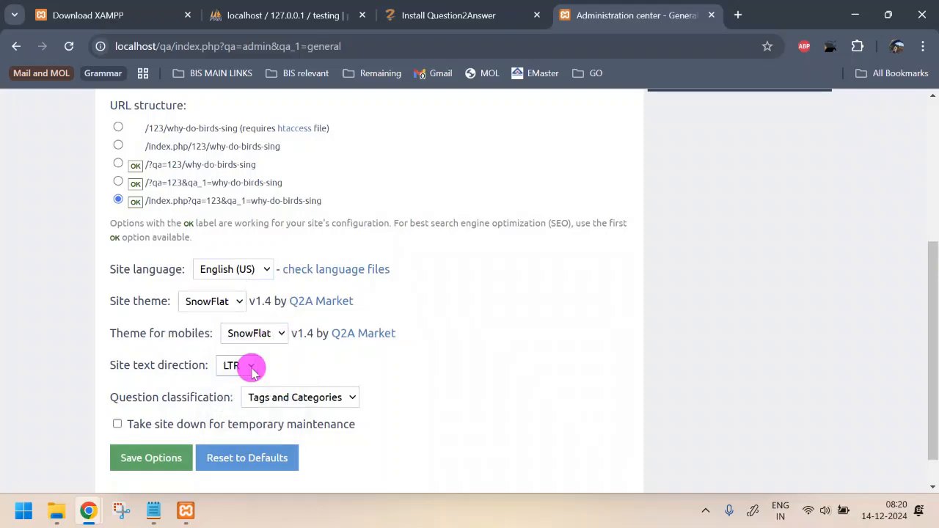
{"action": "left_click", "coordinate": [351, 400]}
{"action": "left_click", "coordinate": [350, 396]}
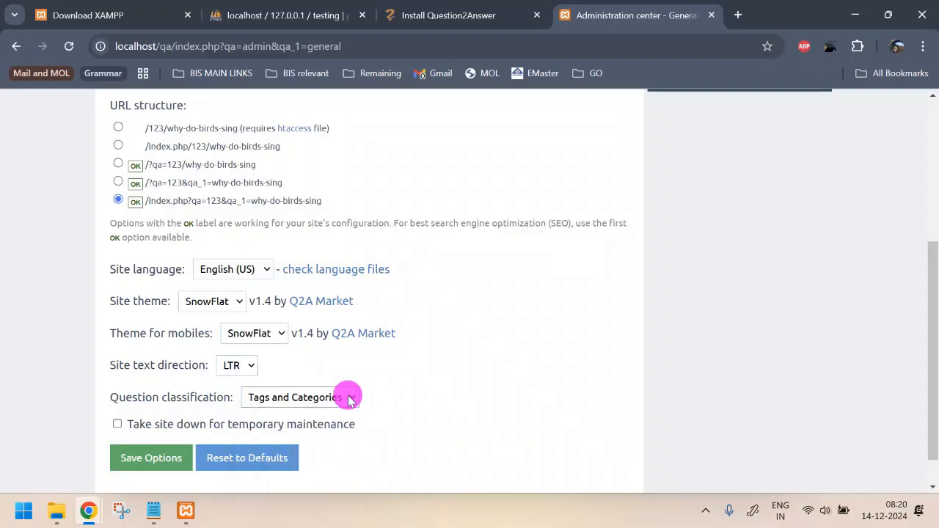
{"action": "scroll", "coordinate": [404, 376], "scroll_direction": "down", "scroll_amount": 1}
{"action": "scroll", "coordinate": [403, 376], "scroll_direction": "up", "scroll_amount": 4}
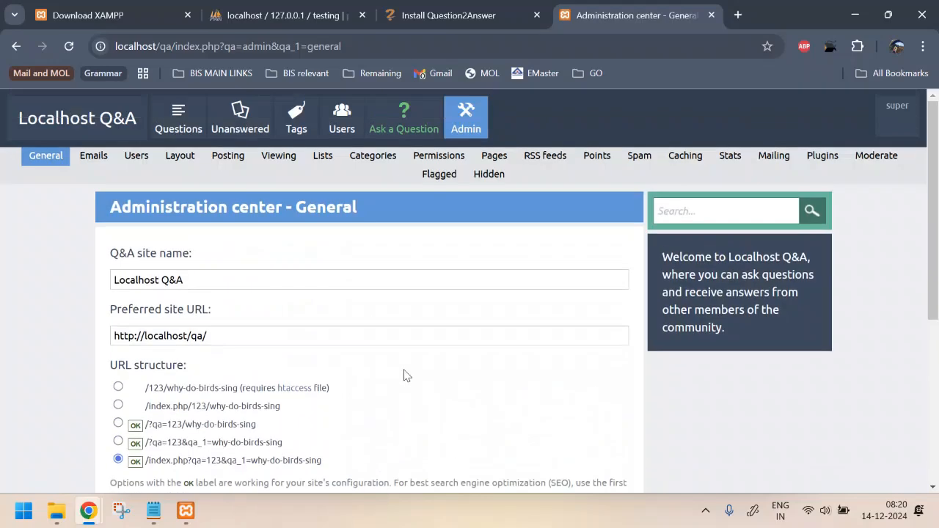
Step: Open the Users admin settings and locate 'Allow users with posts to change their username'
{"action": "left_click", "coordinate": [132, 154]}
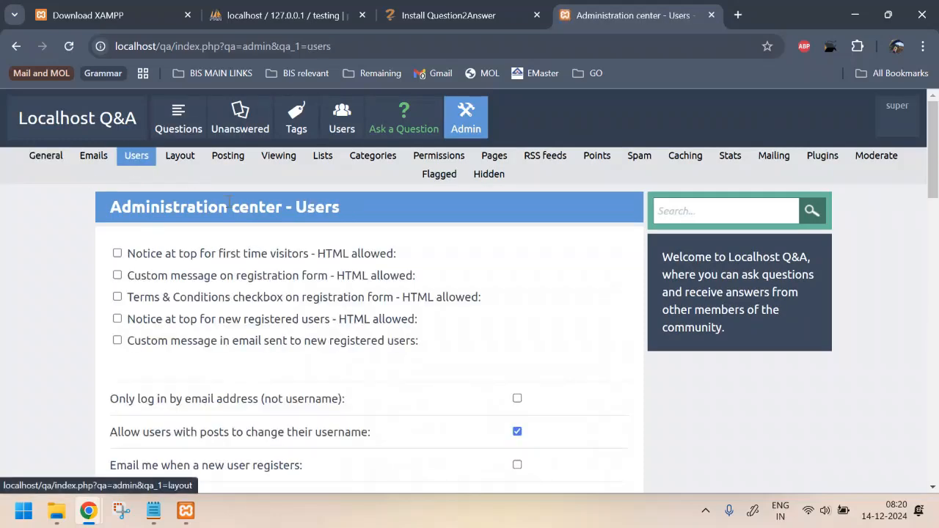
{"action": "scroll", "coordinate": [354, 329], "scroll_direction": "down", "scroll_amount": 2}
{"action": "scroll", "coordinate": [351, 326], "scroll_direction": "down", "scroll_amount": 2}
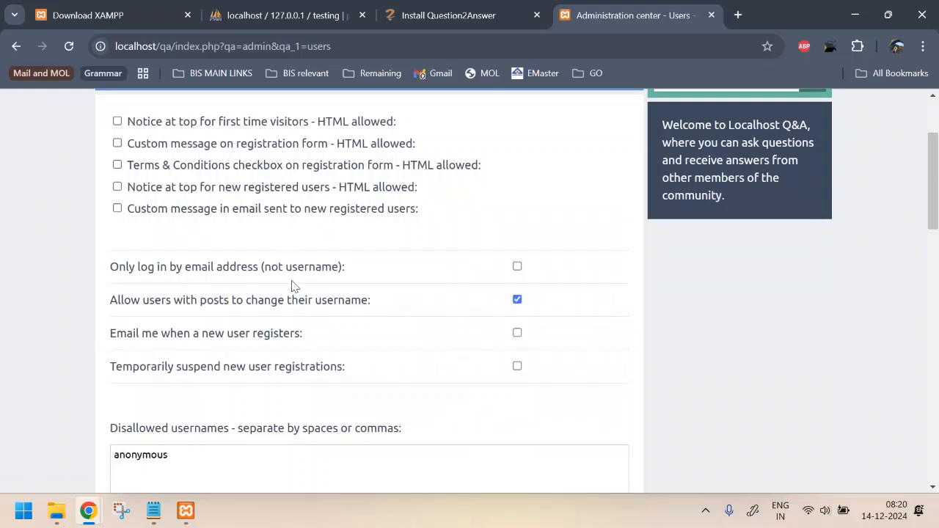
{"action": "scroll", "coordinate": [291, 285], "scroll_direction": "down", "scroll_amount": 2}
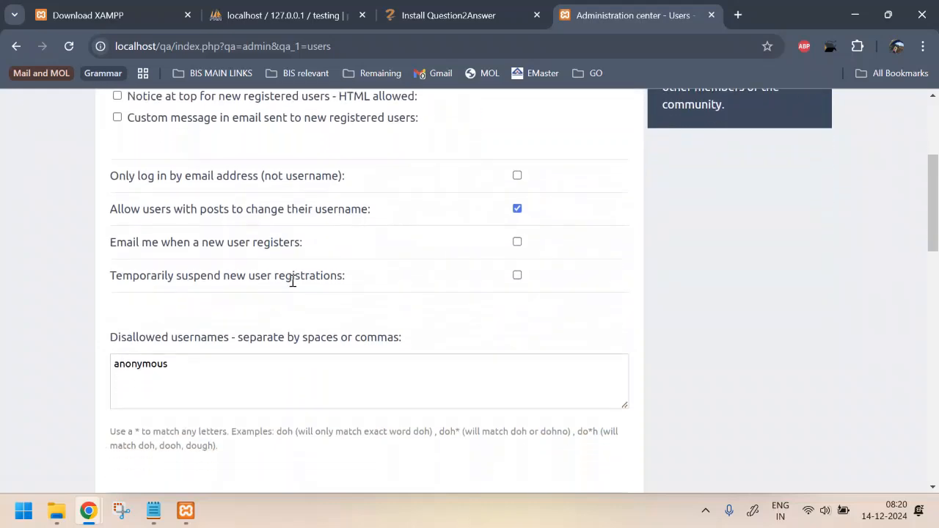
{"action": "scroll", "coordinate": [292, 283], "scroll_direction": "down", "scroll_amount": 1}
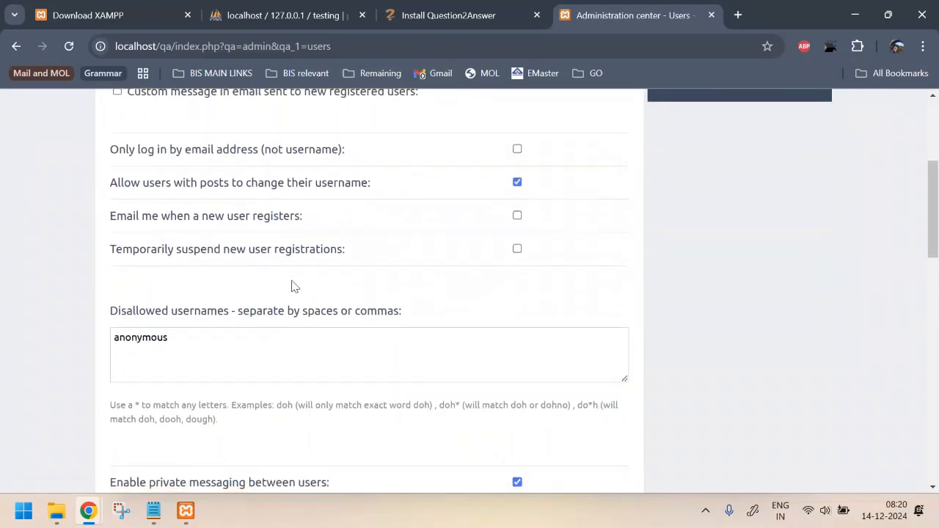
{"action": "left_click_drag", "start_coordinate": [117, 182], "coordinate": [453, 182]}
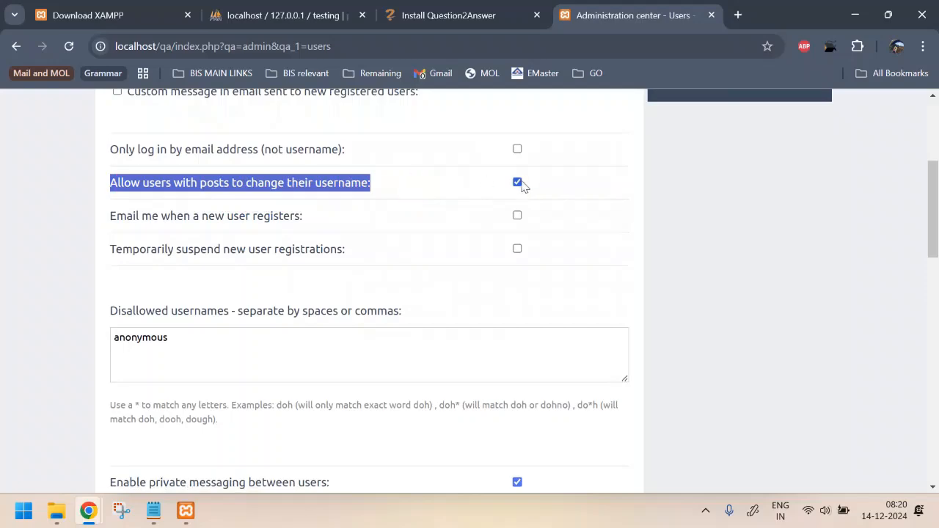
{"action": "key", "text": "alt+Tab"}
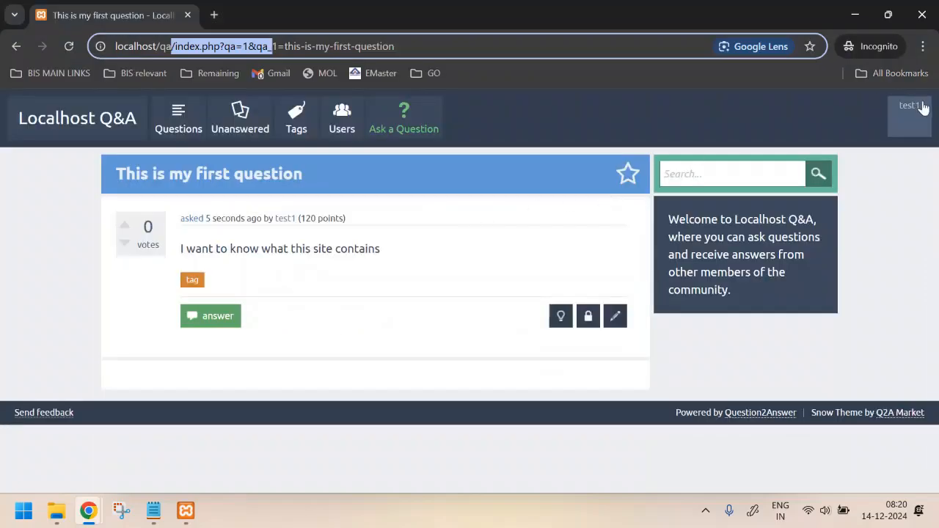
Step: Open test1's account page to confirm the username is currently editable
{"action": "left_click", "coordinate": [910, 109]}
{"action": "left_click", "coordinate": [838, 159]}
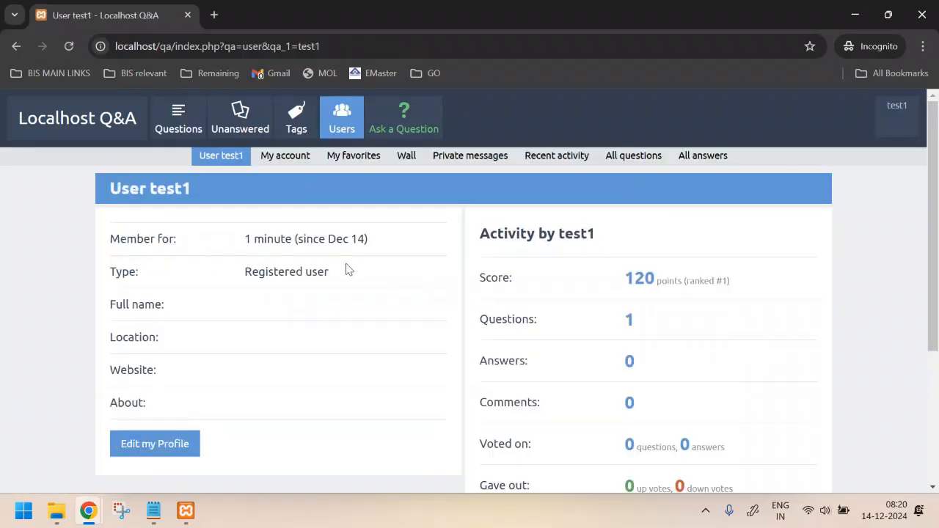
{"action": "left_click", "coordinate": [161, 446]}
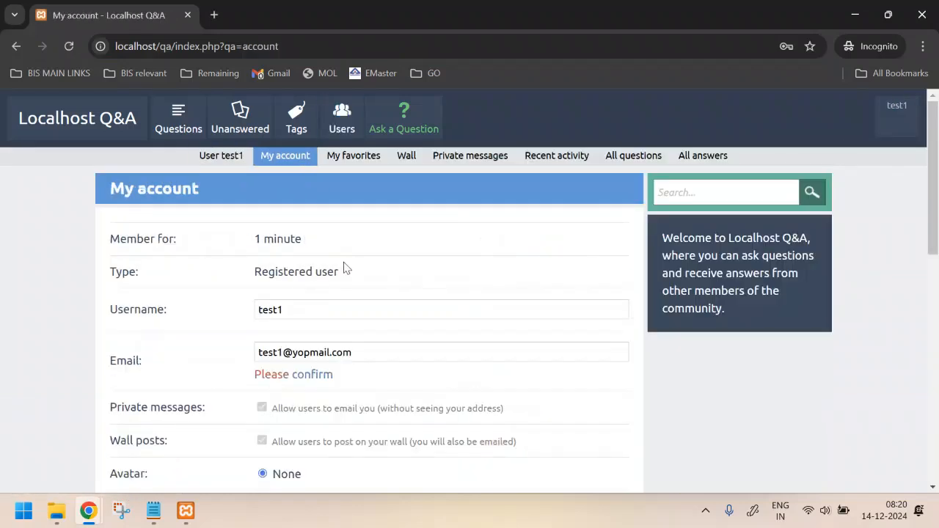
{"action": "left_click_drag", "start_coordinate": [140, 314], "coordinate": [191, 310]}
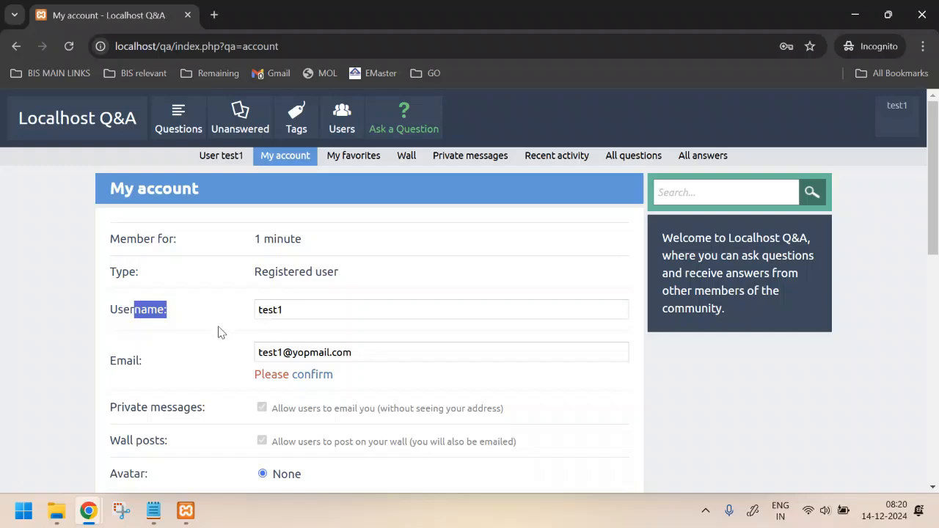
{"action": "key", "text": "alt+Tab"}
Step: Uncheck 'Allow users with posts to change their username' and save the options
{"action": "left_click", "coordinate": [517, 181]}
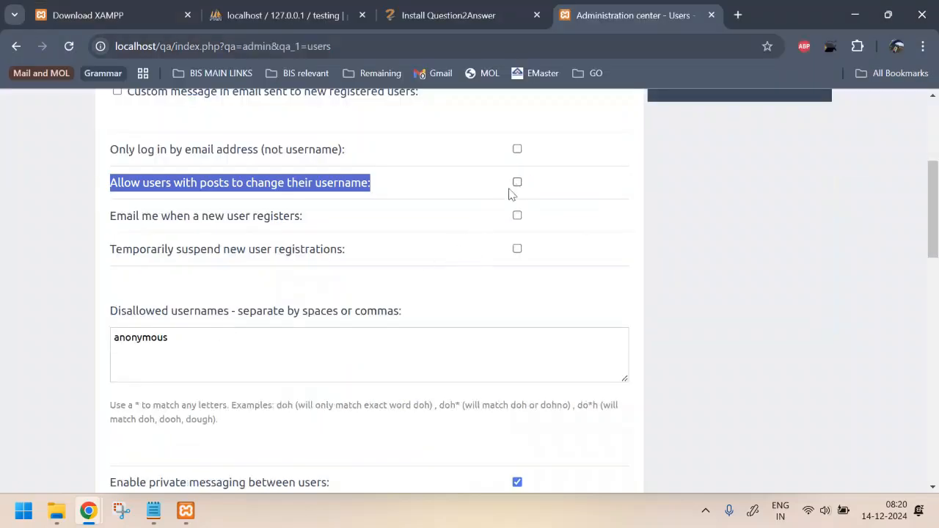
{"action": "scroll", "coordinate": [509, 195], "scroll_direction": "up", "scroll_amount": 3}
{"action": "scroll", "coordinate": [297, 394], "scroll_direction": "down", "scroll_amount": 15}
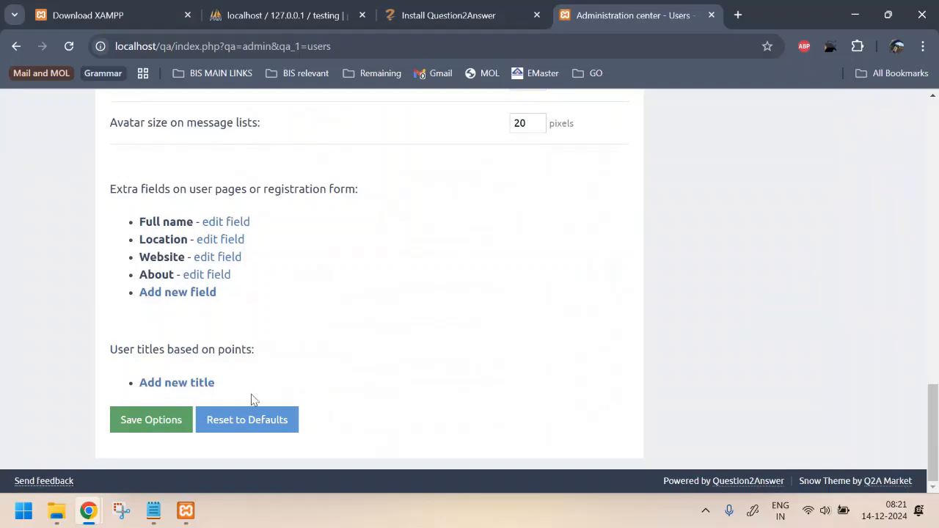
{"action": "scroll", "coordinate": [313, 324], "scroll_direction": "up", "scroll_amount": 12}
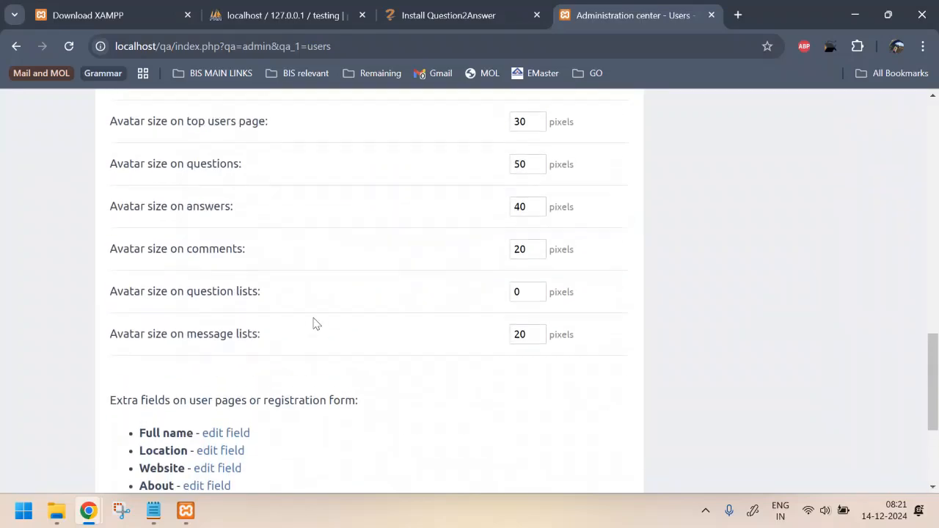
{"action": "scroll", "coordinate": [313, 324], "scroll_direction": "up", "scroll_amount": 5}
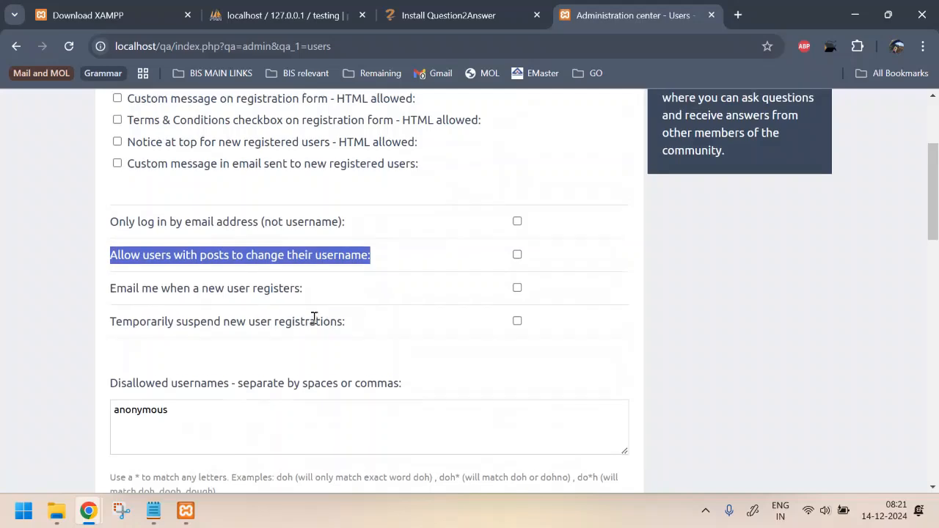
{"action": "scroll", "coordinate": [313, 323], "scroll_direction": "down", "scroll_amount": 15}
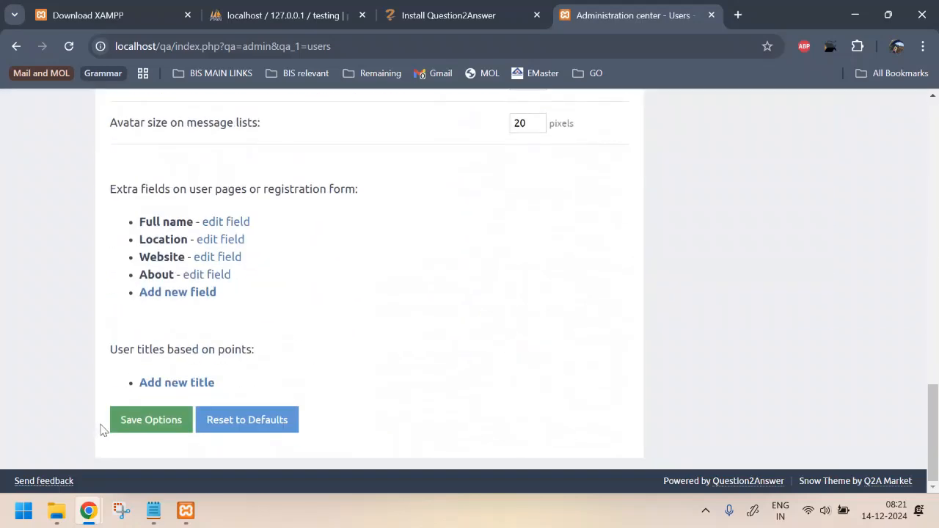
{"action": "left_click", "coordinate": [132, 420]}
Step: Reload test1's account page to confirm the username test1 is now read-only
{"action": "key", "text": "alt+Tab"}
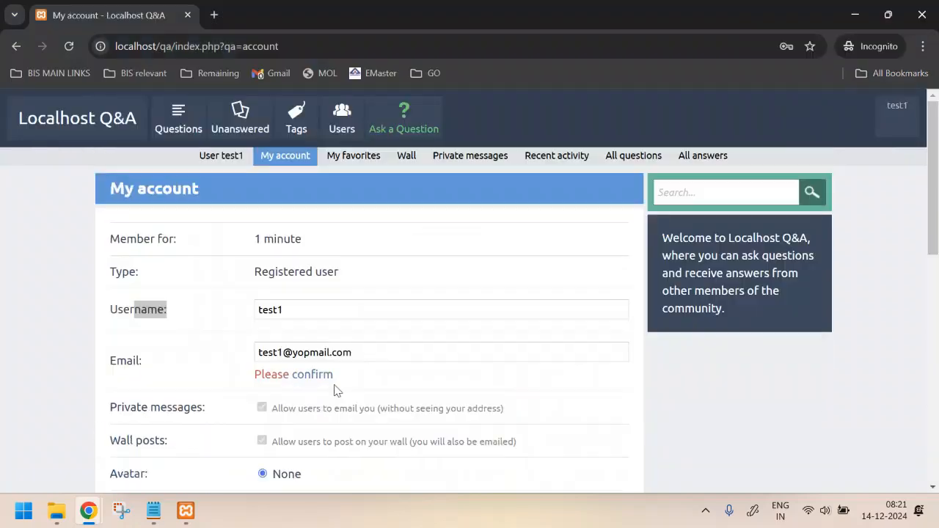
{"action": "key", "text": "F5"}
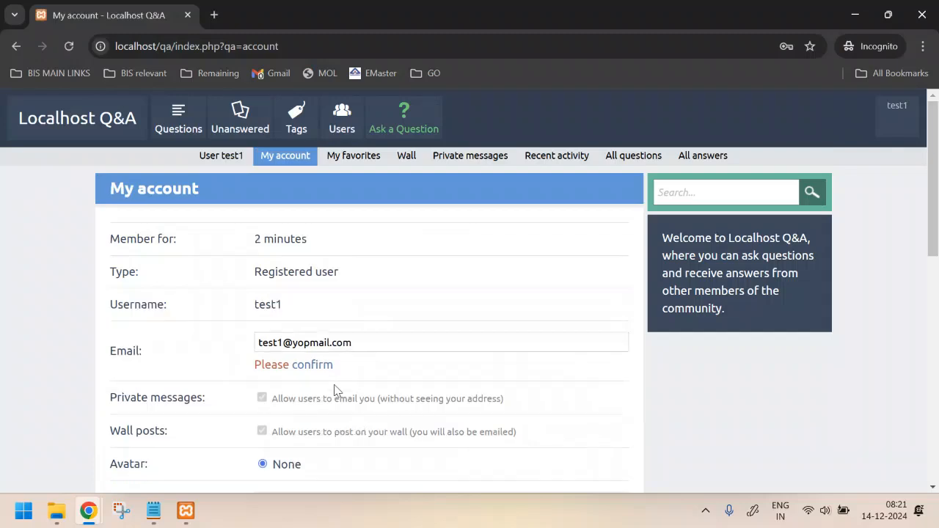
{"action": "left_click_drag", "start_coordinate": [132, 303], "coordinate": [234, 302]}
{"action": "left_click", "coordinate": [341, 313]}
{"action": "key", "text": "alt+Tab"}
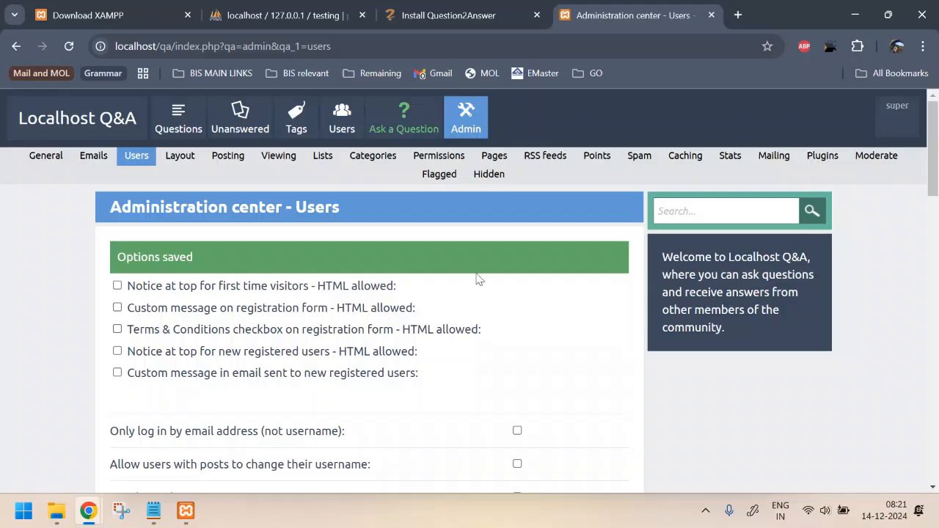
Step: Browse the Layout and Posting admin settings, then return to the qa-config.php Notepad window
{"action": "left_click", "coordinate": [176, 160]}
{"action": "left_click", "coordinate": [230, 166]}
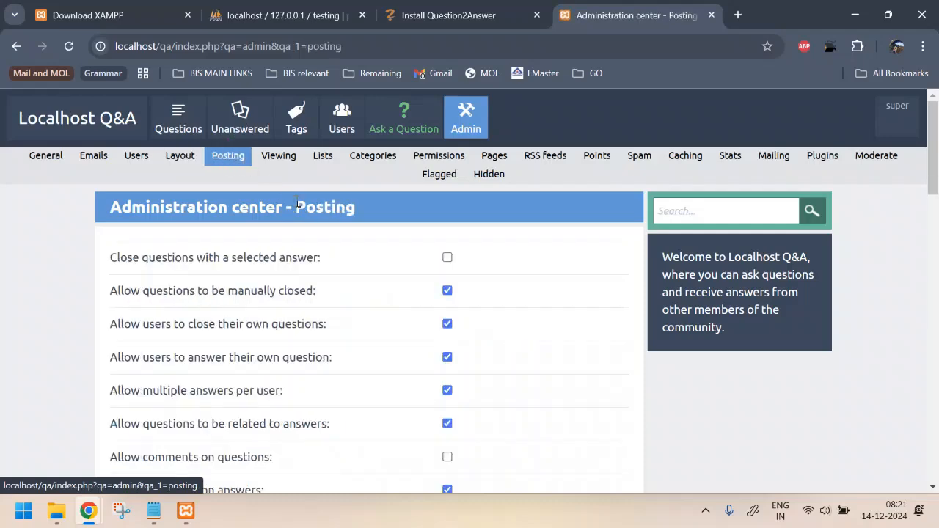
{"action": "scroll", "coordinate": [358, 271], "scroll_direction": "down", "scroll_amount": 4}
{"action": "scroll", "coordinate": [358, 271], "scroll_direction": "down", "scroll_amount": 5}
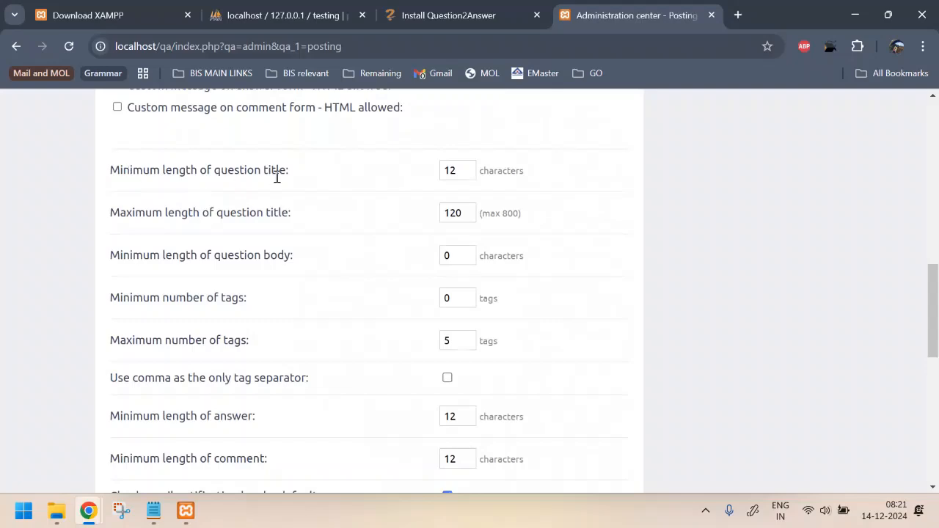
{"action": "scroll", "coordinate": [338, 189], "scroll_direction": "down", "scroll_amount": 7}
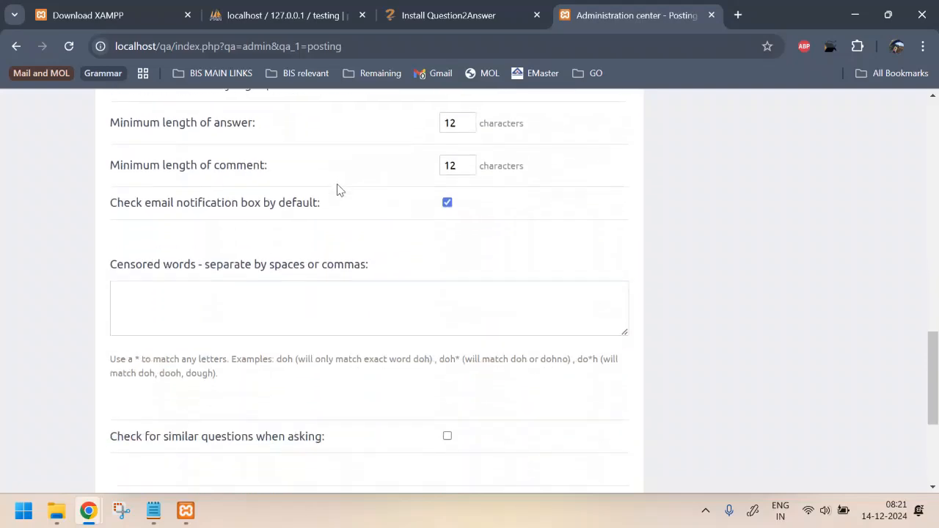
{"action": "scroll", "coordinate": [338, 189], "scroll_direction": "up", "scroll_amount": 15}
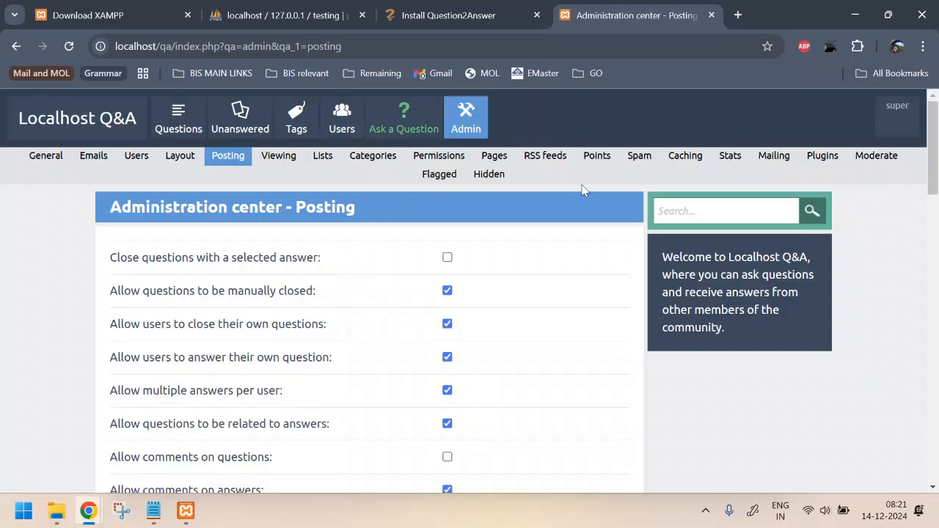
{"action": "left_click", "coordinate": [904, 22]}
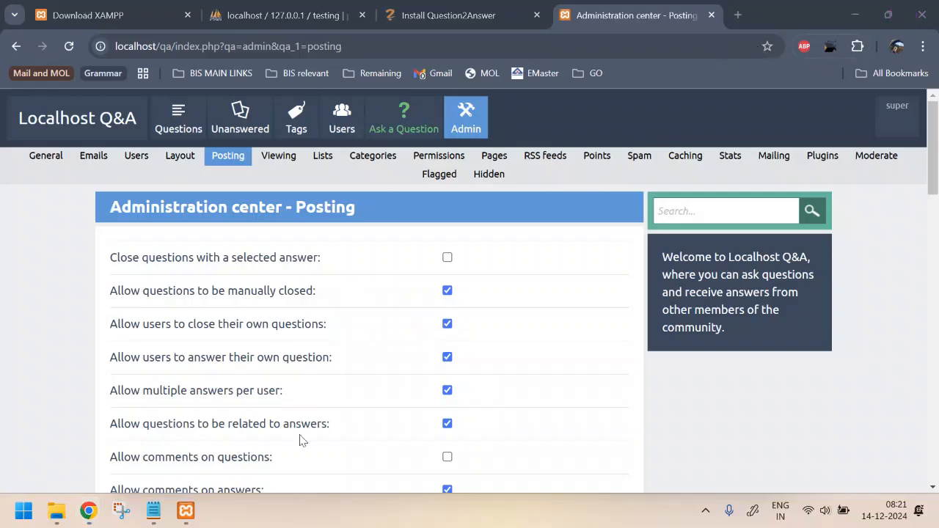
{"action": "left_click", "coordinate": [153, 511]}
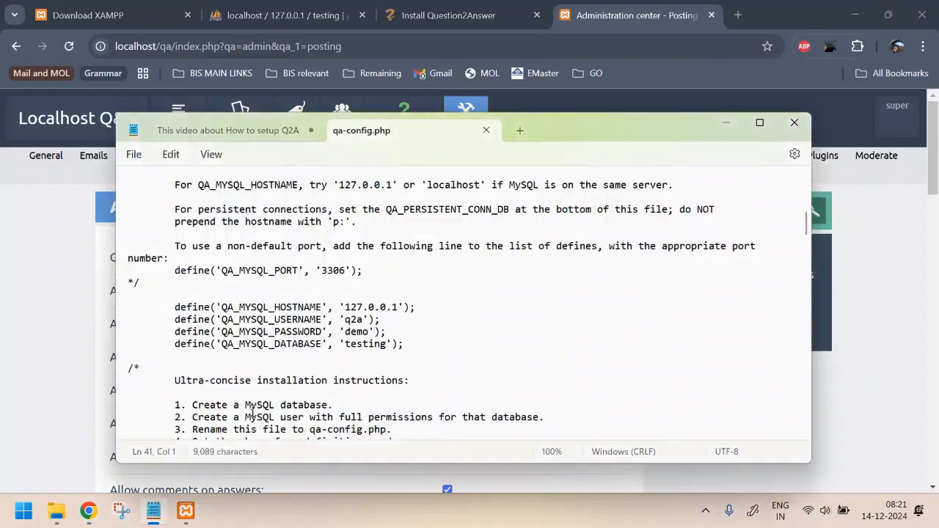
Step: Show the Q2A setup notes tab and highlight Steps 4 to 6, from htdocs through Setup Q2A
{"action": "left_click", "coordinate": [220, 131]}
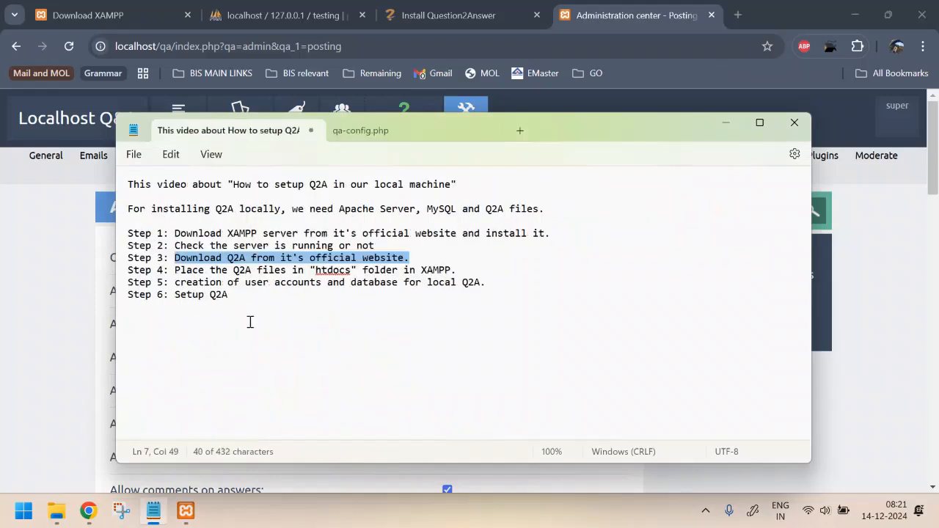
{"action": "left_click", "coordinate": [176, 270]}
{"action": "left_click_drag", "start_coordinate": [176, 270], "coordinate": [462, 269]}
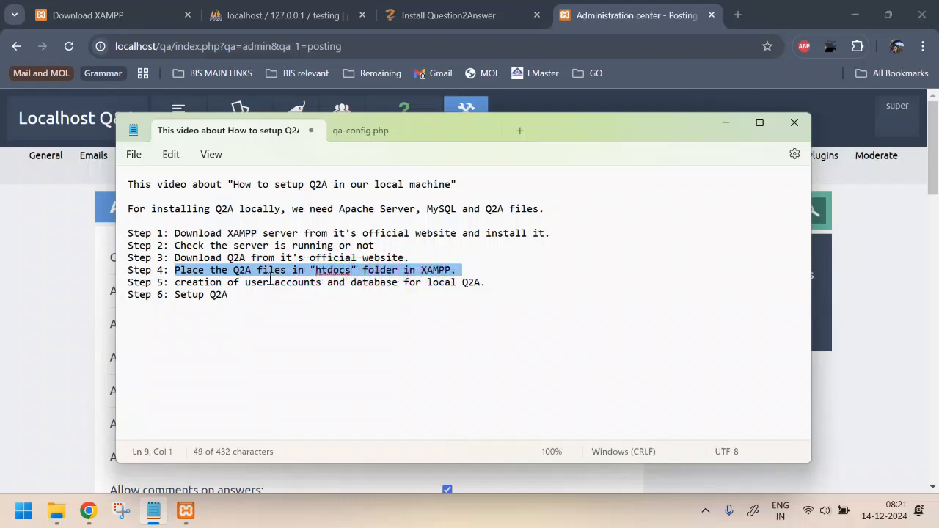
{"action": "left_click_drag", "start_coordinate": [261, 282], "coordinate": [494, 286]}
{"action": "left_click", "coordinate": [494, 287]}
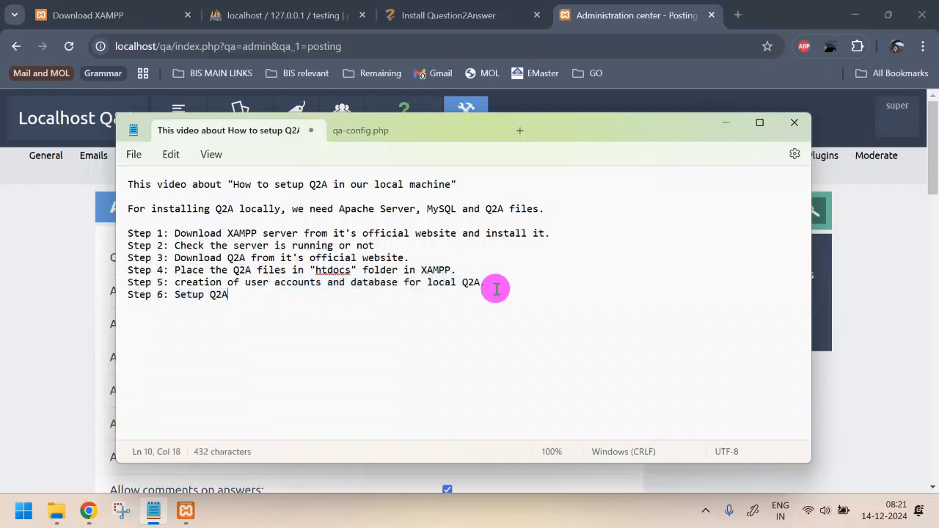
{"action": "left_click_drag", "start_coordinate": [190, 288], "coordinate": [268, 293]}
{"action": "left_click", "coordinate": [268, 293]}
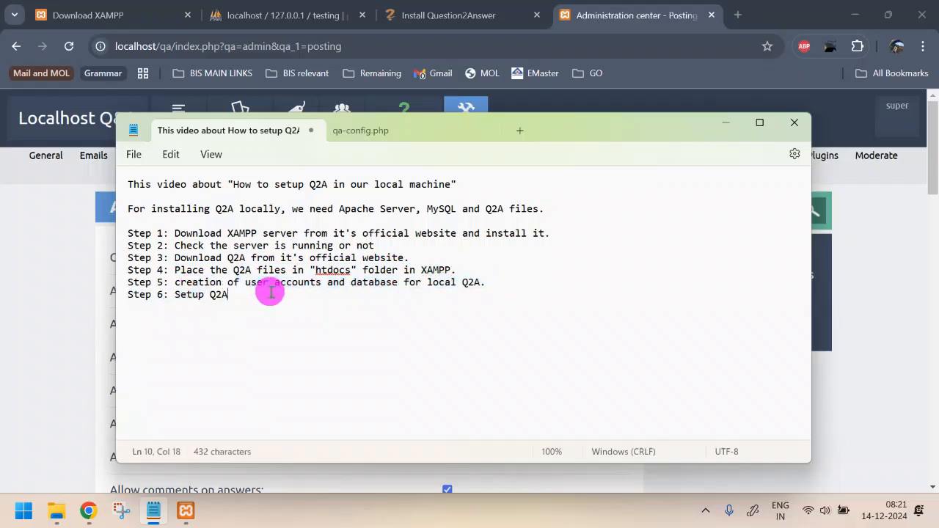